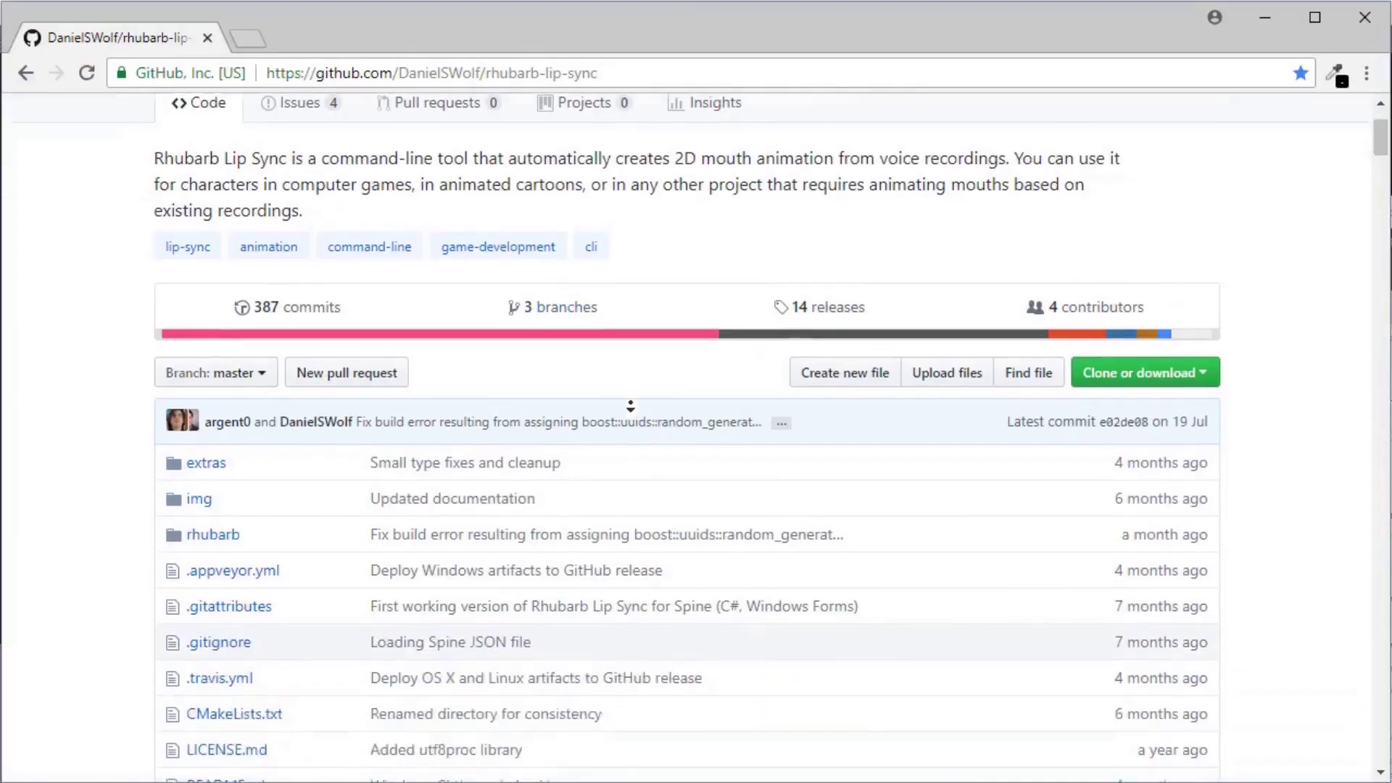
# - Look over the Rhubarb Lip Sync project page, extract the rhubarb-lip-sync-1.7.2-win32 archive into the Rhubarb add-ons folder and open the extracted folder
pyautogui.scroll(-20, 632, 418)
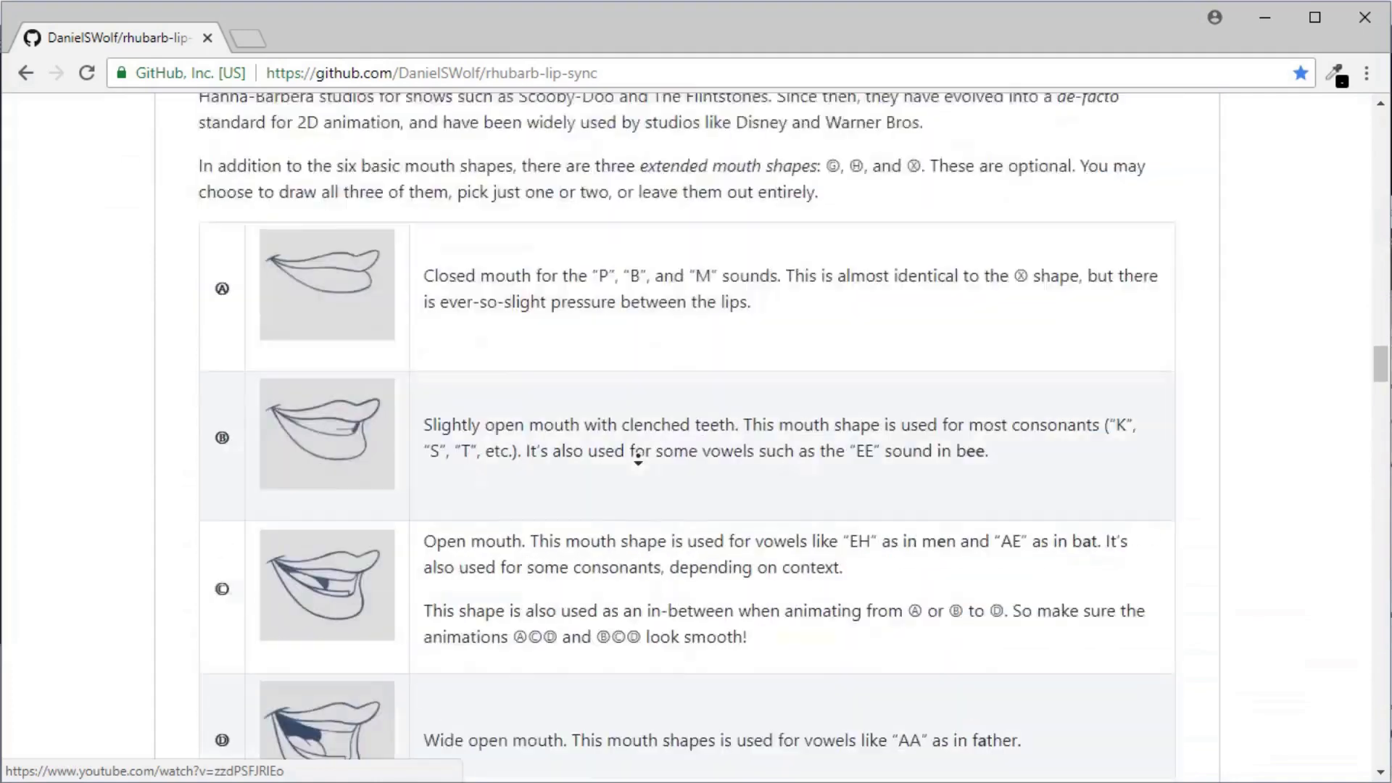
pyautogui.click(428, 501)
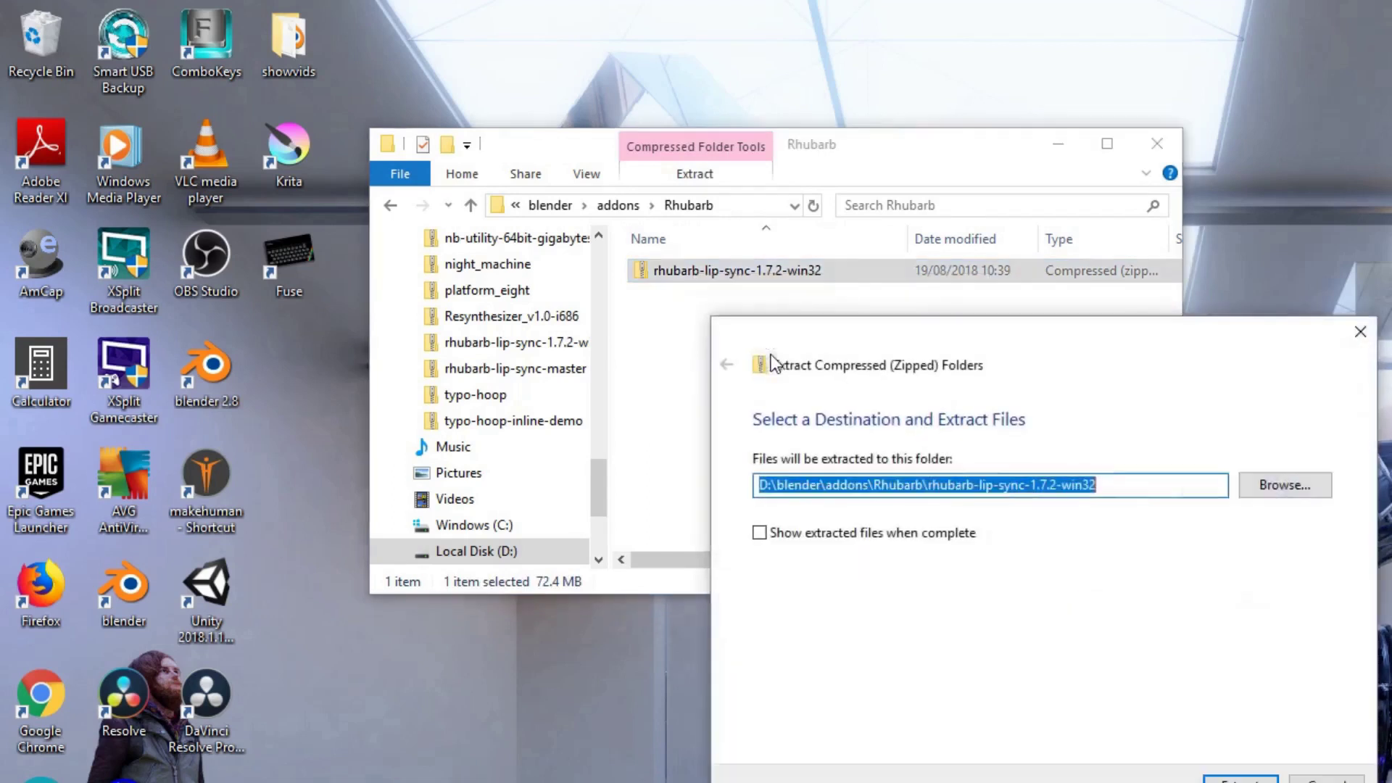
pyautogui.click(1240, 779)
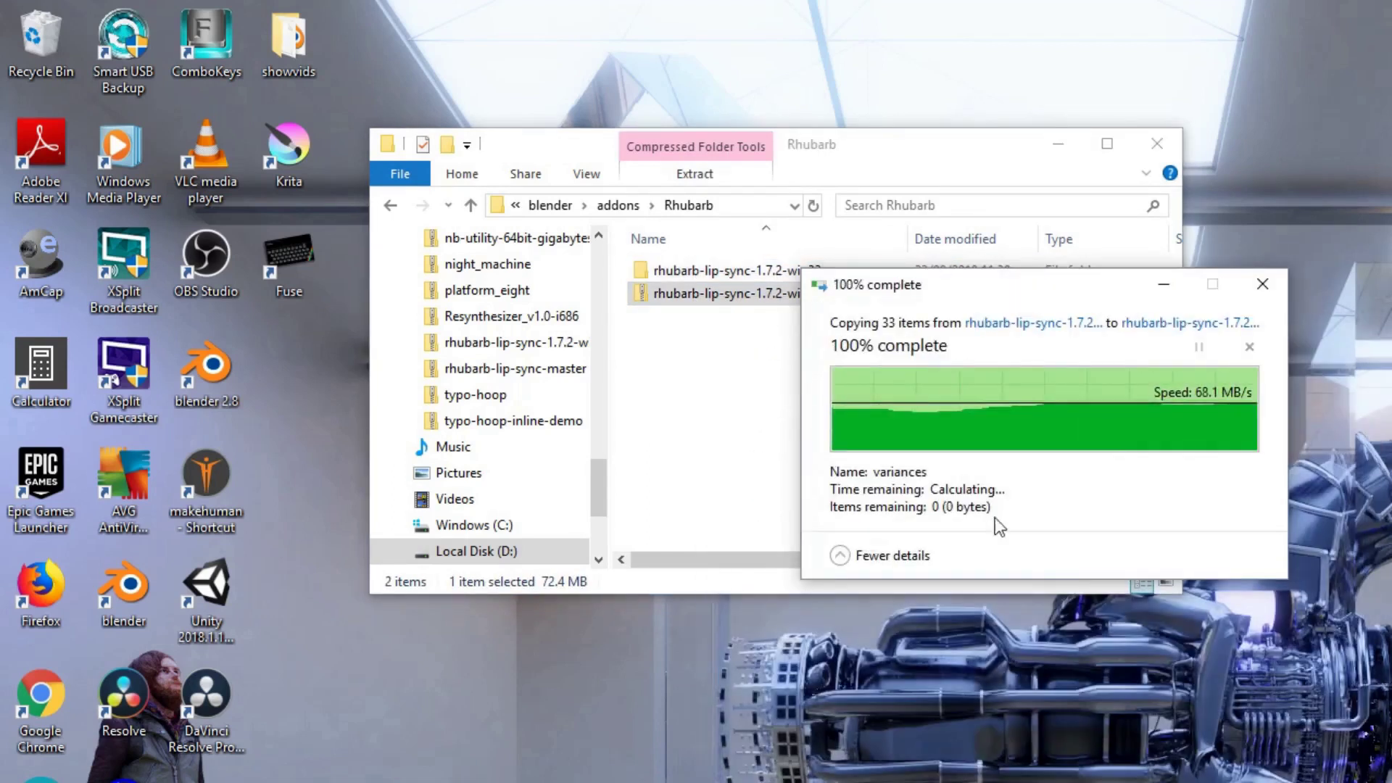
pyautogui.doubleClick(715, 272)
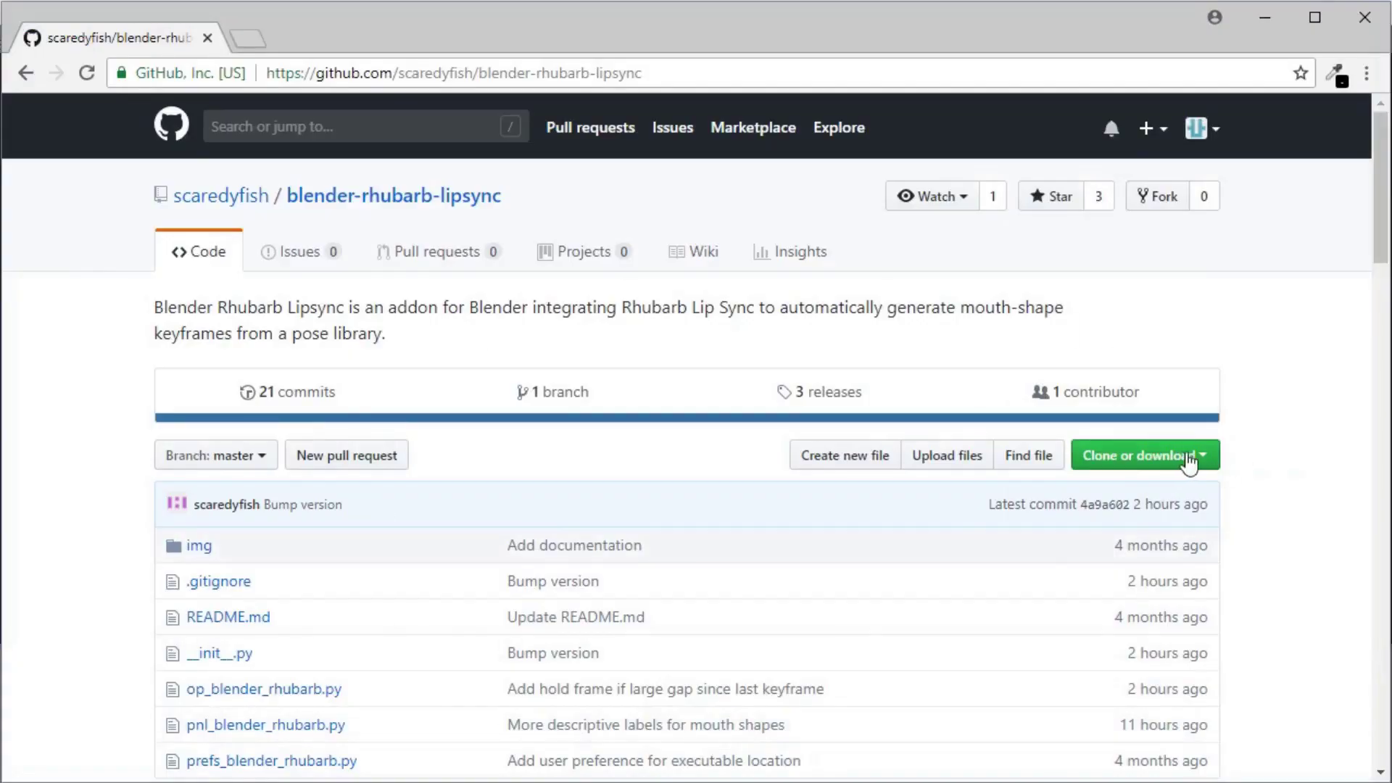
# - Download the blender-rhubarb-lipsync repository as a ZIP file
pyautogui.click(1178, 457)
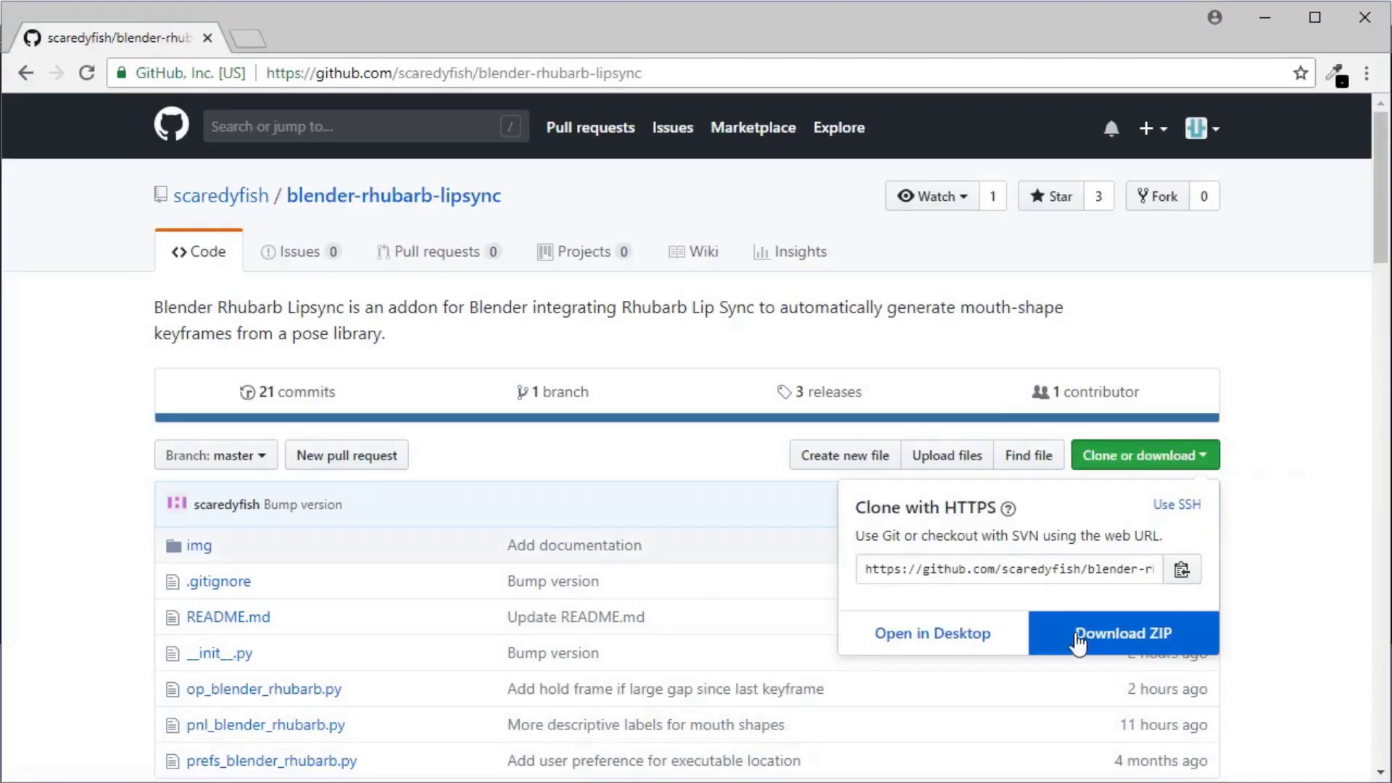
pyautogui.click(1080, 641)
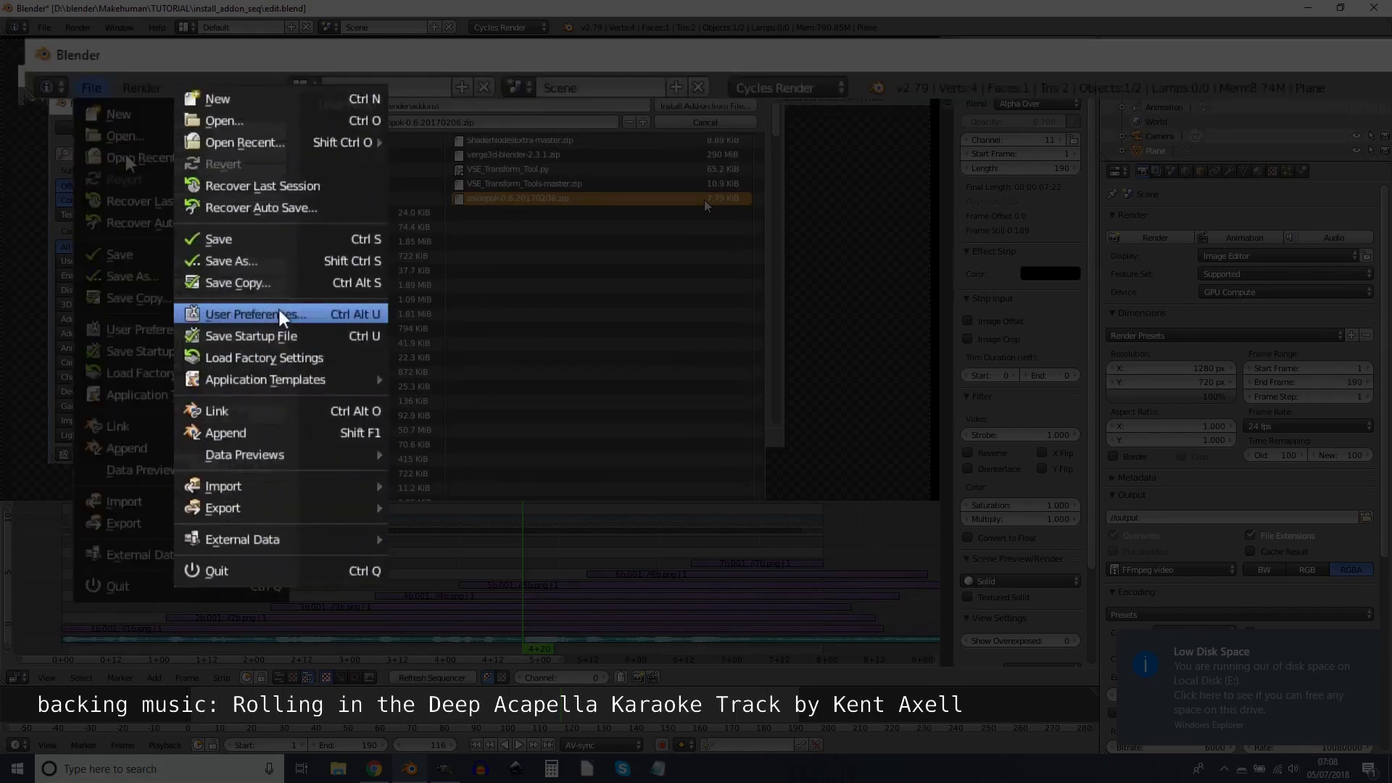
# - In Blender's user preferences, install the downloaded add-on ZIP from file, then enable Rhubarb Lipsync and expand its details
pyautogui.click(246, 314)
pyautogui.click(491, 137)
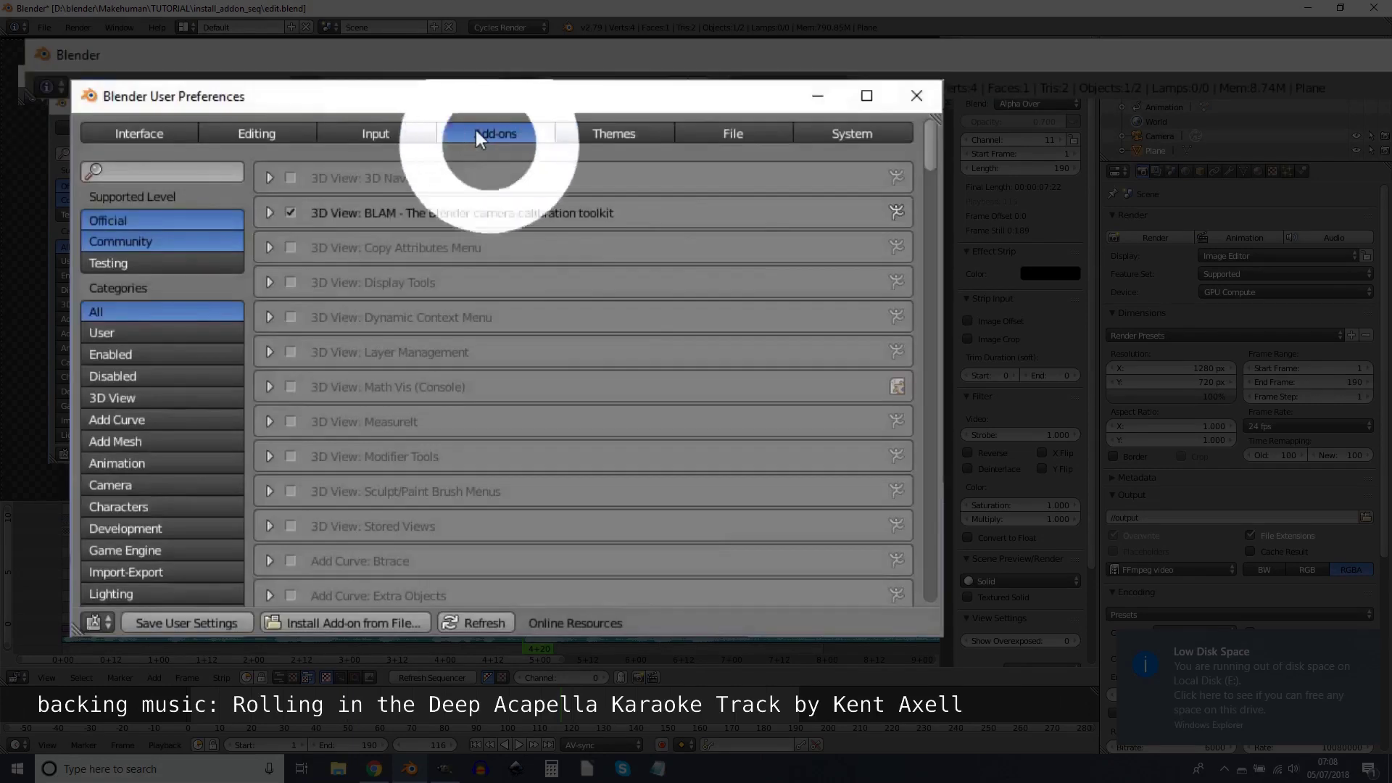
pyautogui.click(348, 624)
pyautogui.click(1054, 240)
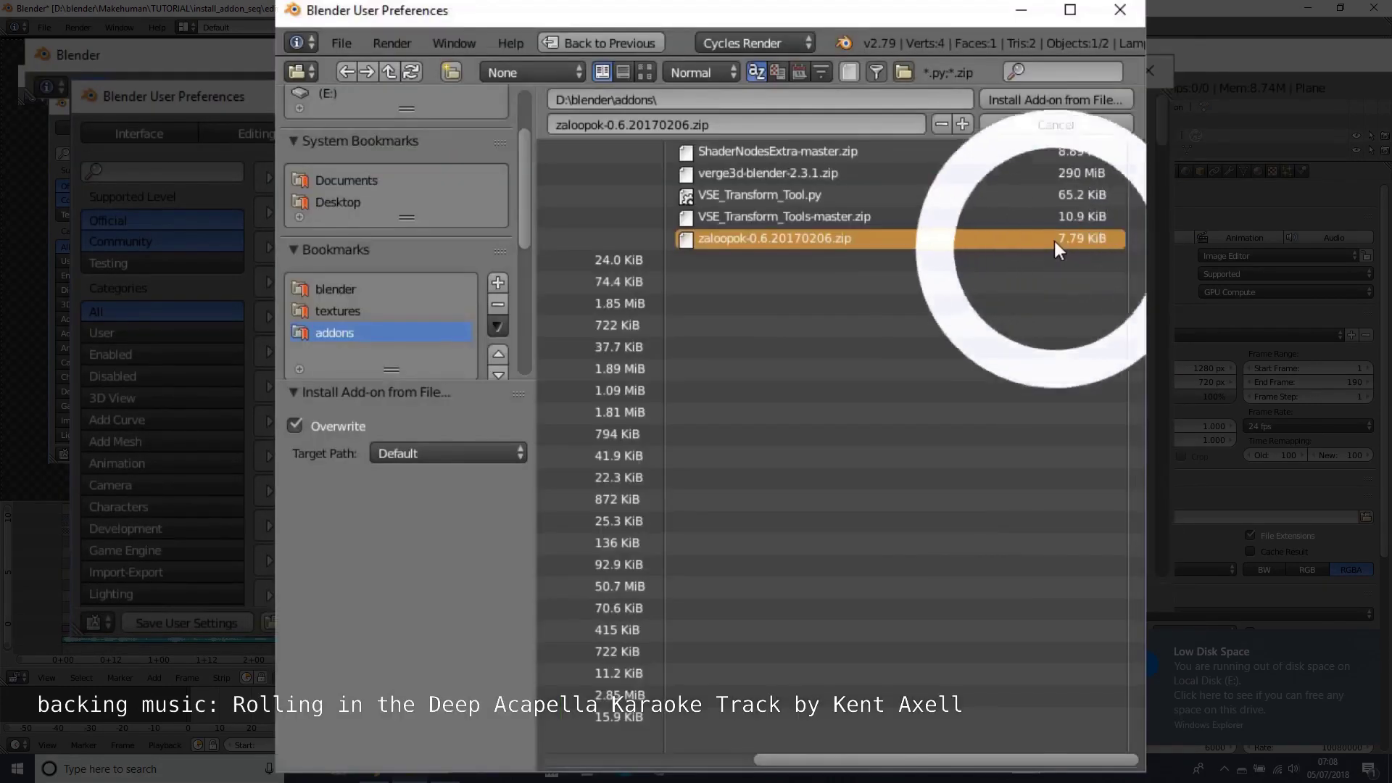
pyautogui.click(505, 196)
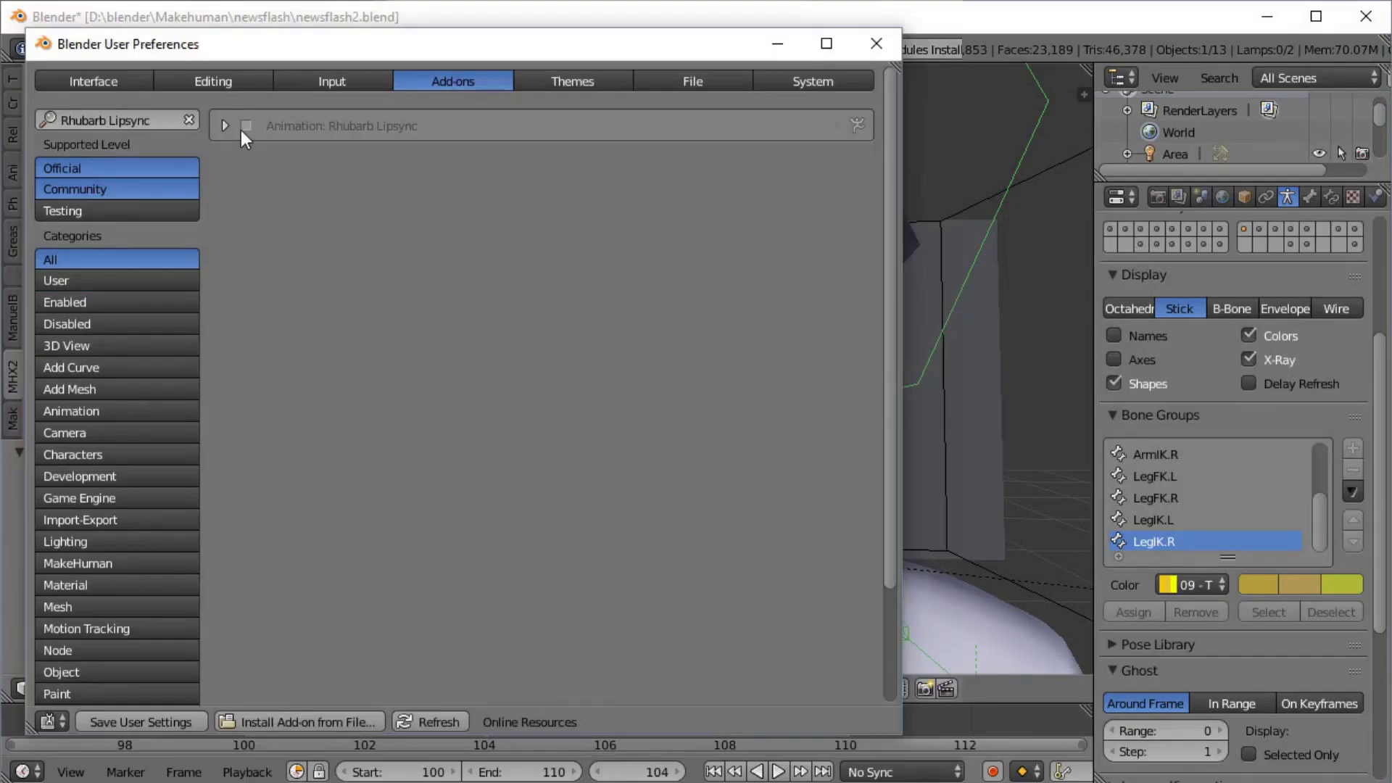
pyautogui.click(245, 126)
pyautogui.click(224, 125)
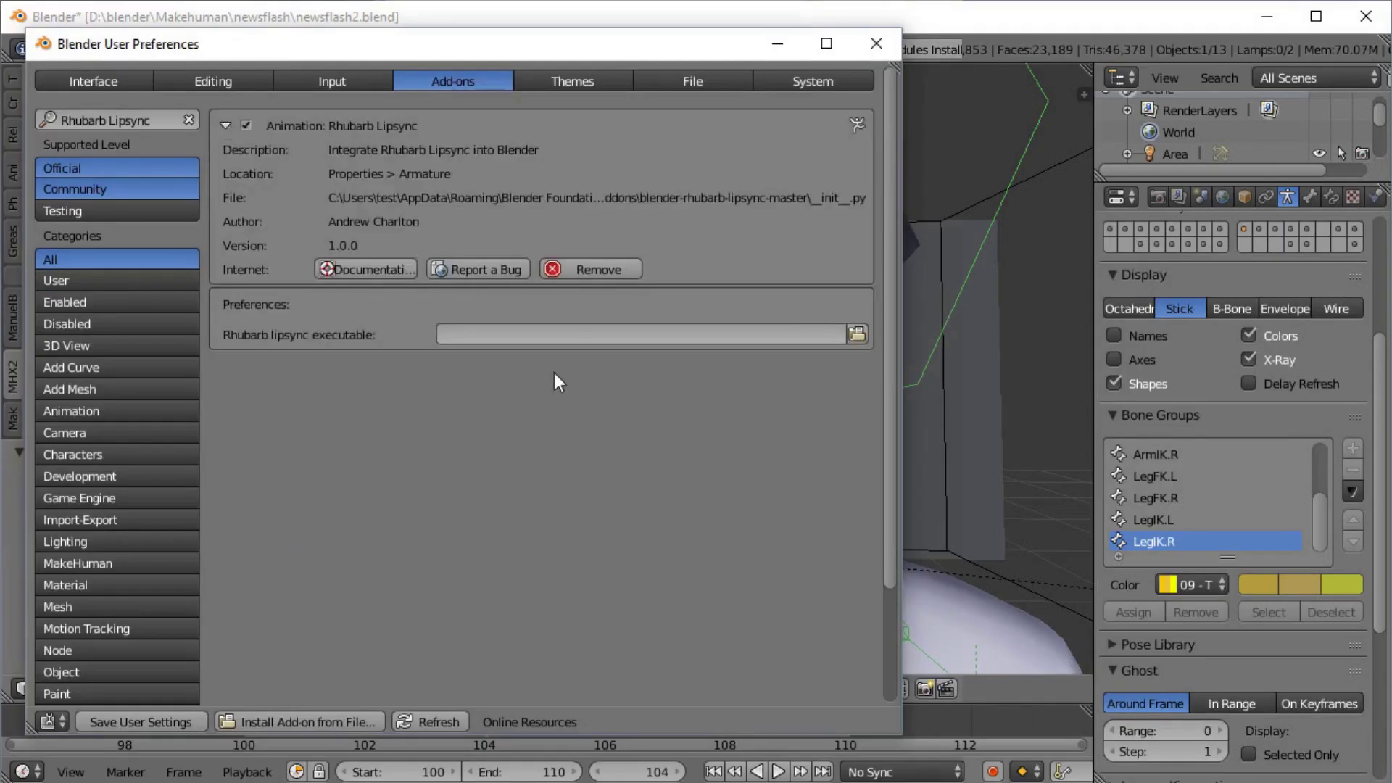
# - Set the Rhubarb lipsync executable to rhubarb.exe in the extracted rhubarb-lip-sync-1.7.2-win32 folder and save the user settings
pyautogui.click(857, 334)
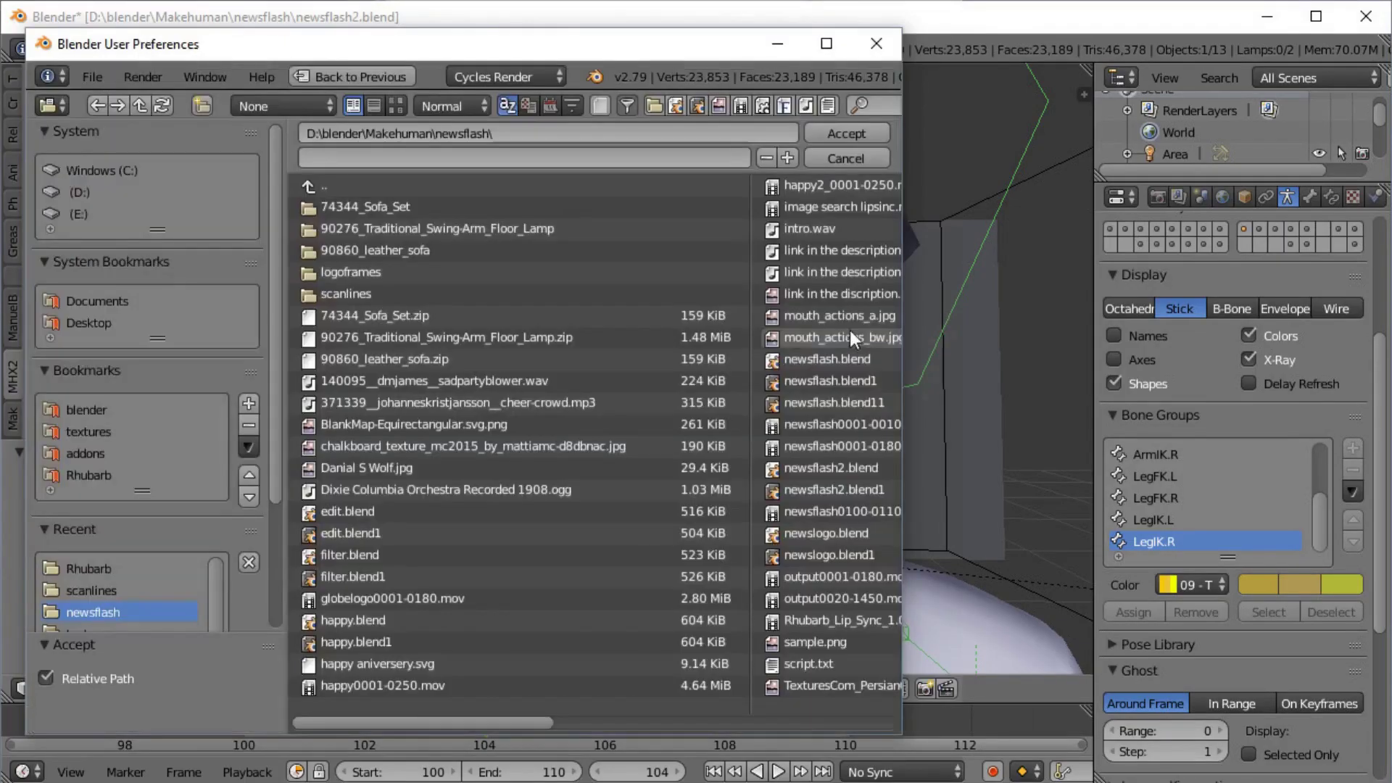
pyautogui.click(71, 477)
pyautogui.click(397, 205)
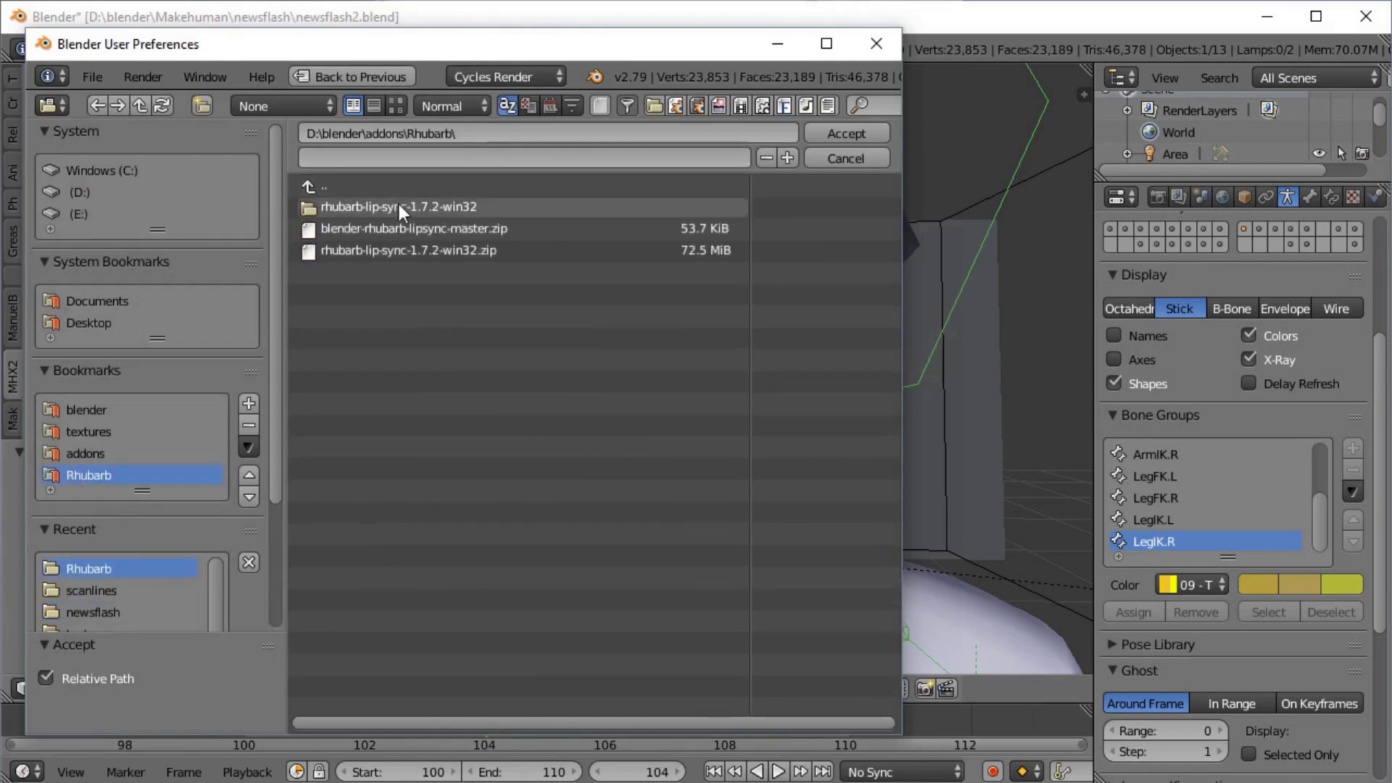
pyautogui.click(395, 206)
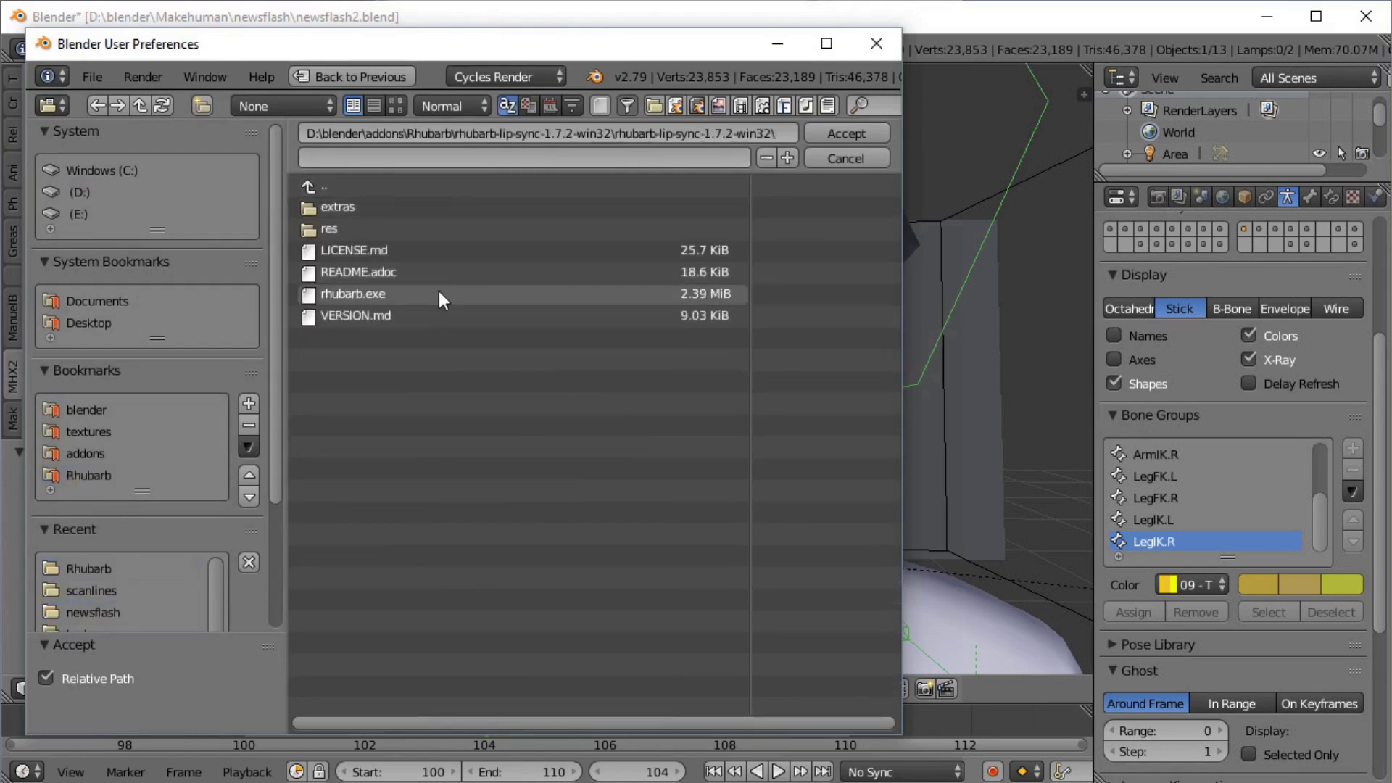
pyautogui.click(438, 293)
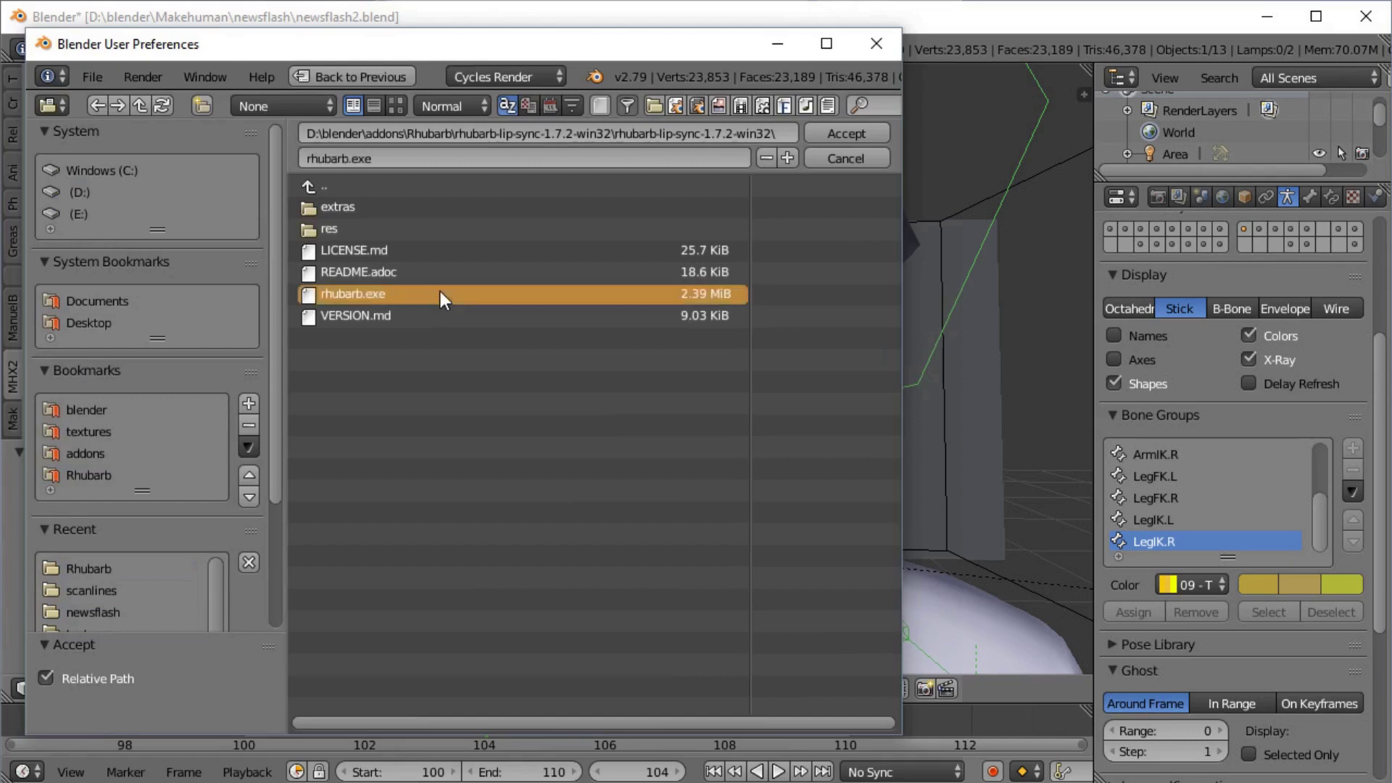
pyautogui.click(811, 133)
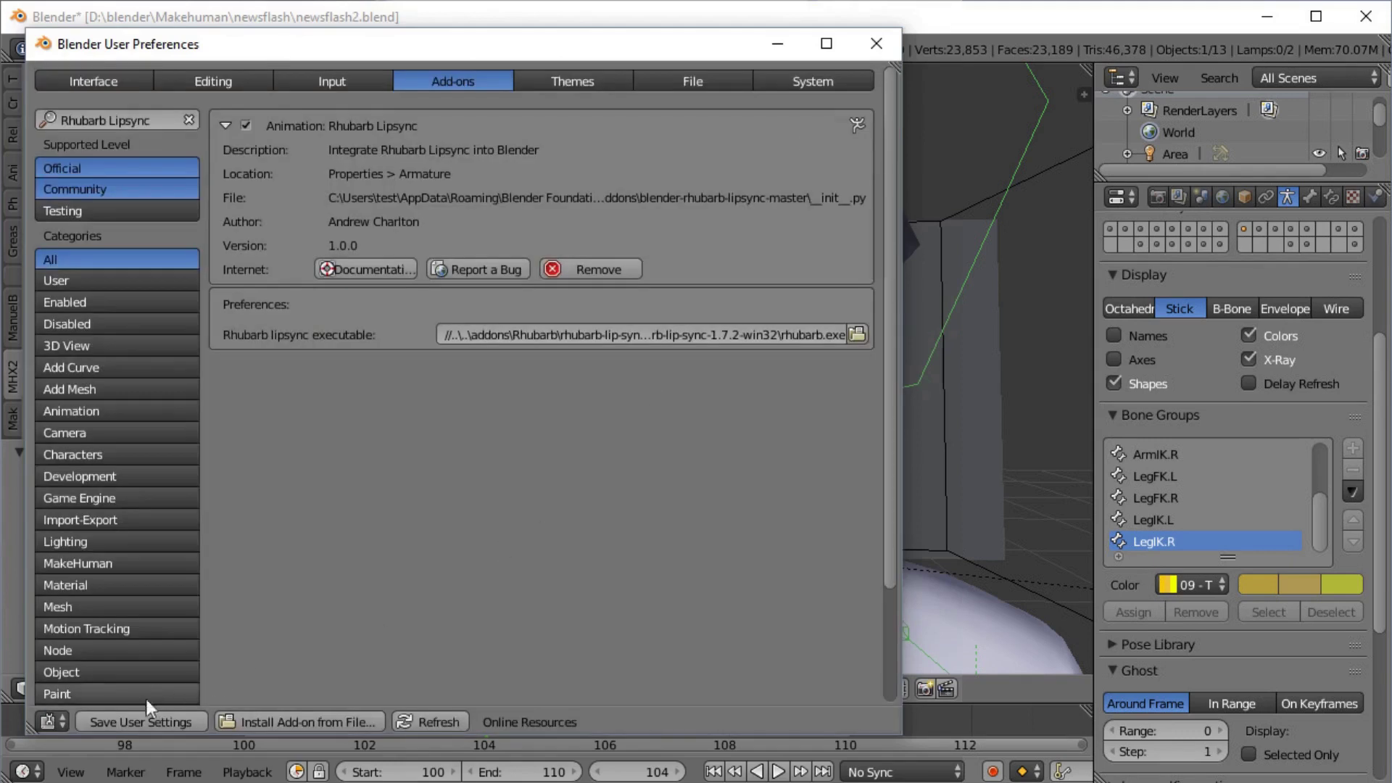
pyautogui.click(159, 723)
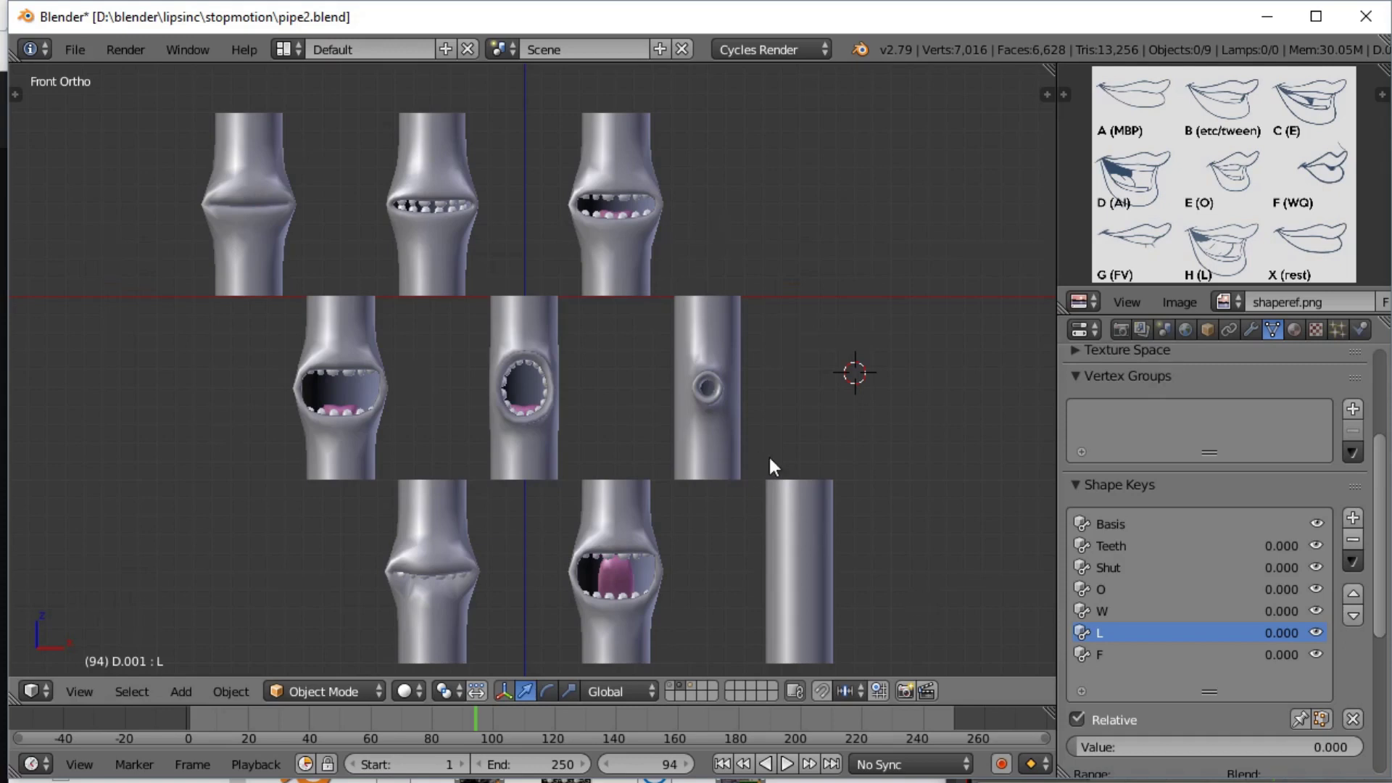
# - Reset the 3D cursor to the scene origin and add a single-bone armature there
pyautogui.hotkey('shift', 'c')
pyautogui.scroll(5, 769, 454)
pyautogui.scroll(-3, 754, 432)
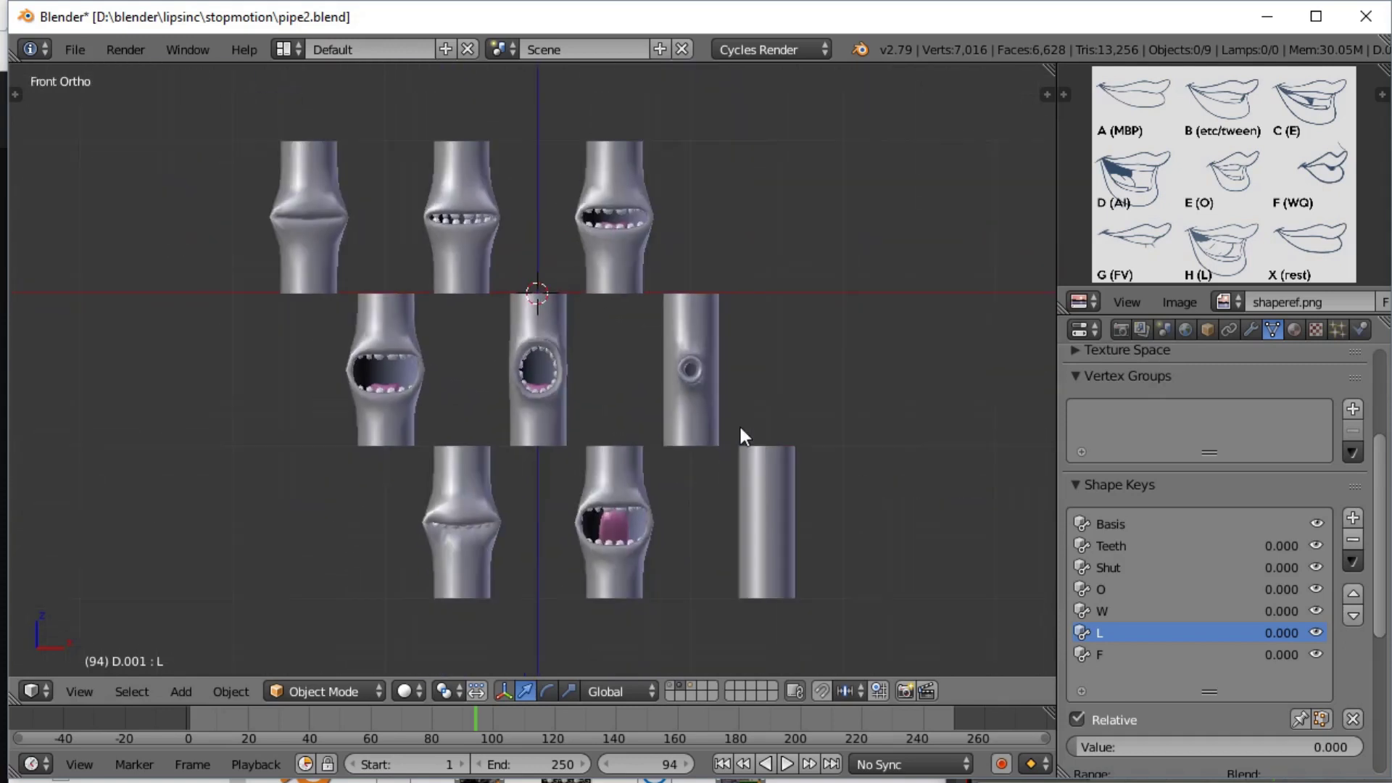
pyautogui.hotkey('shift', 'a')
pyautogui.moveTo(689, 466)
pyautogui.click(797, 464)
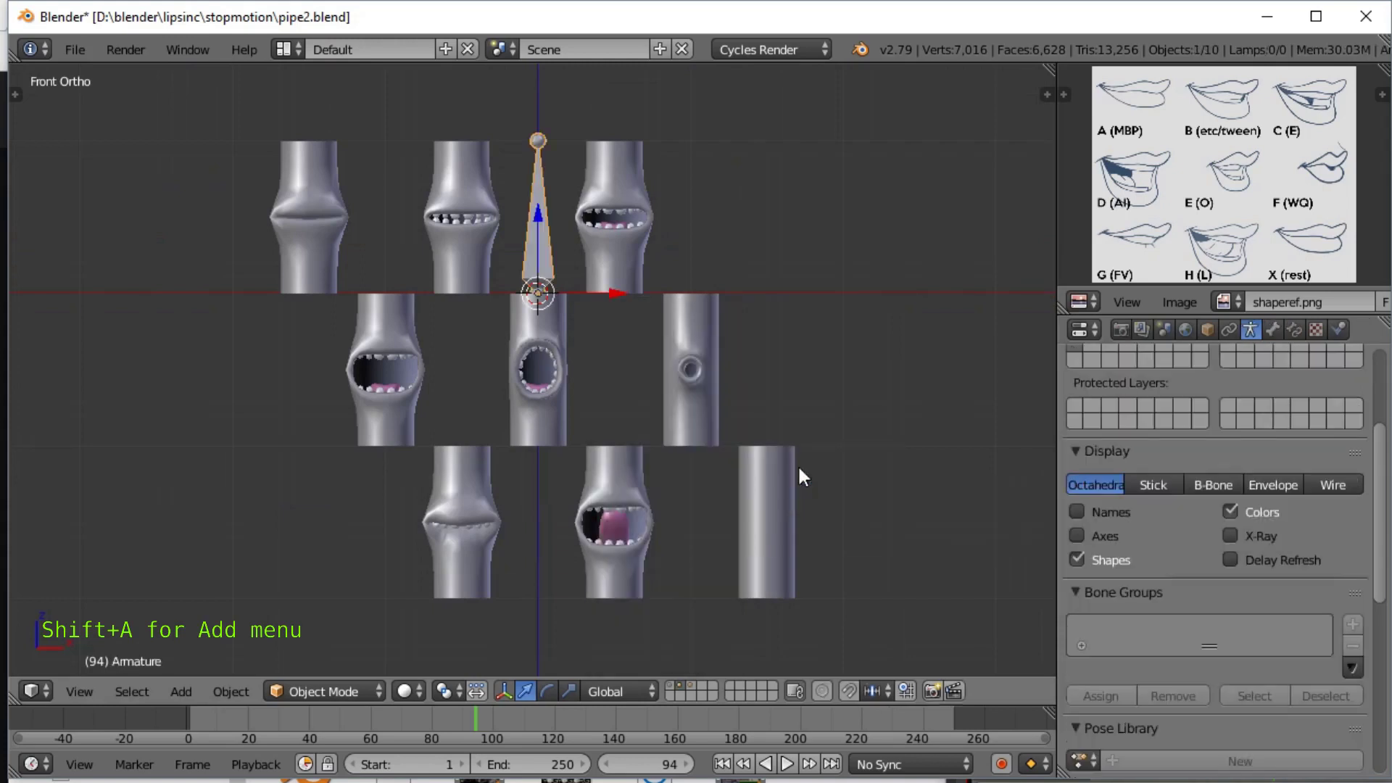
# - Display the armature's bones as sticks with their names shown
pyautogui.scroll(2, 1182, 559)
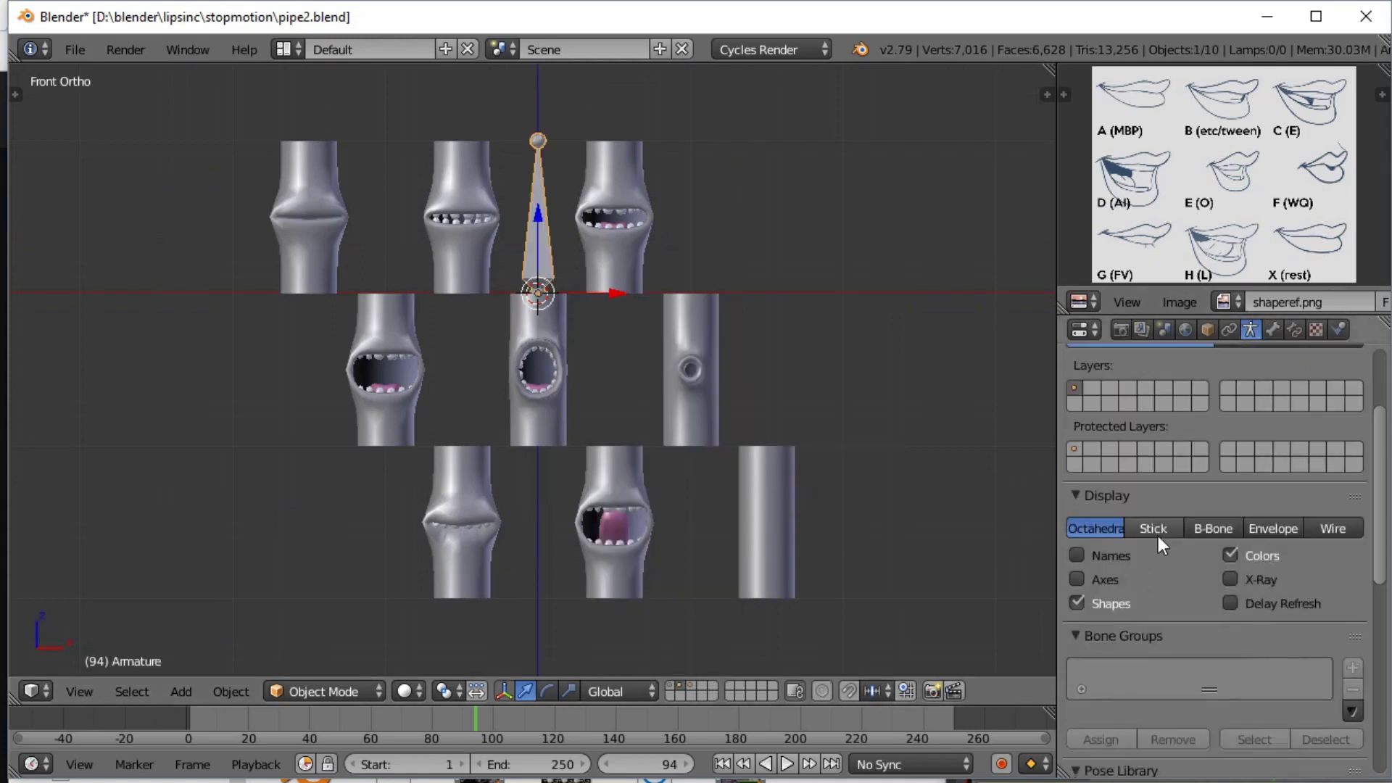
pyautogui.click(1151, 529)
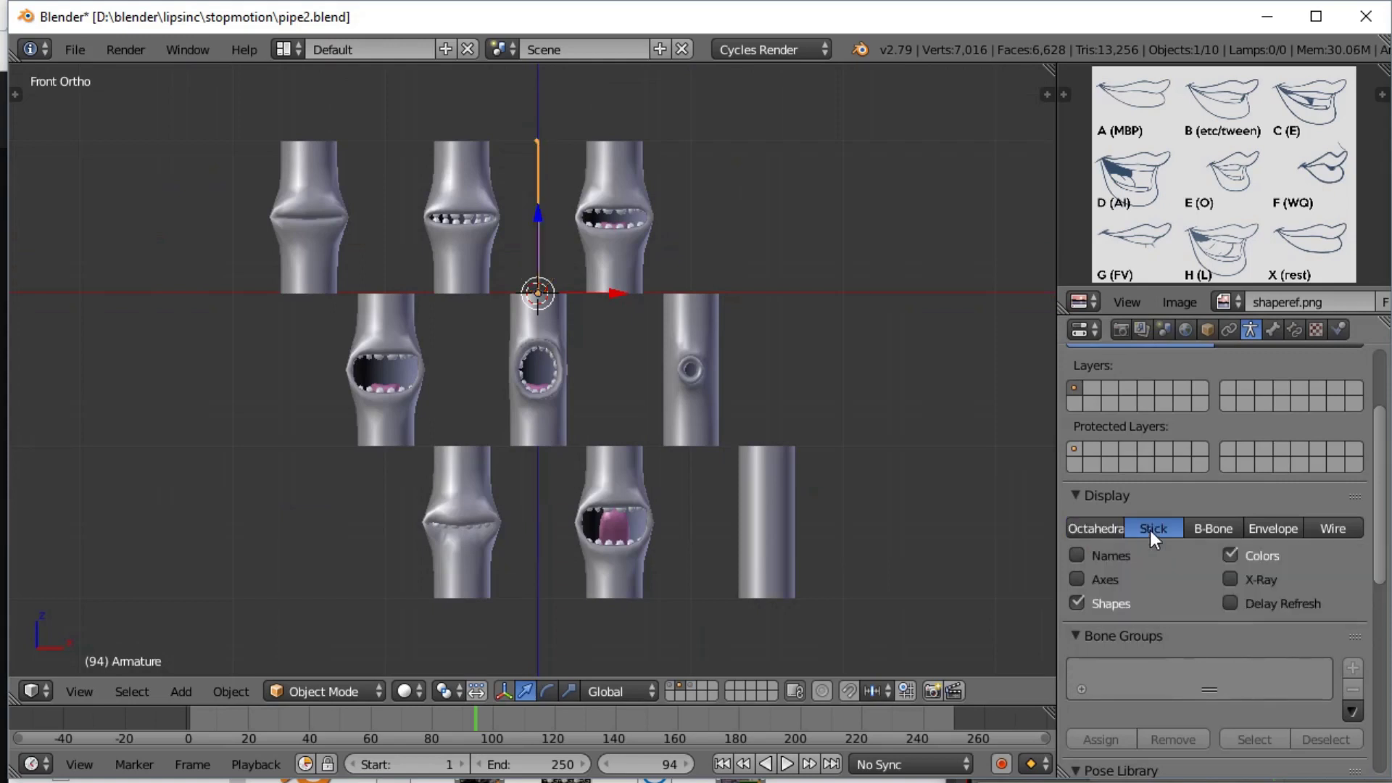
pyautogui.click(1080, 555)
# - Rename the armature's bone as A
pyautogui.click(1274, 328)
pyautogui.click(1213, 400)
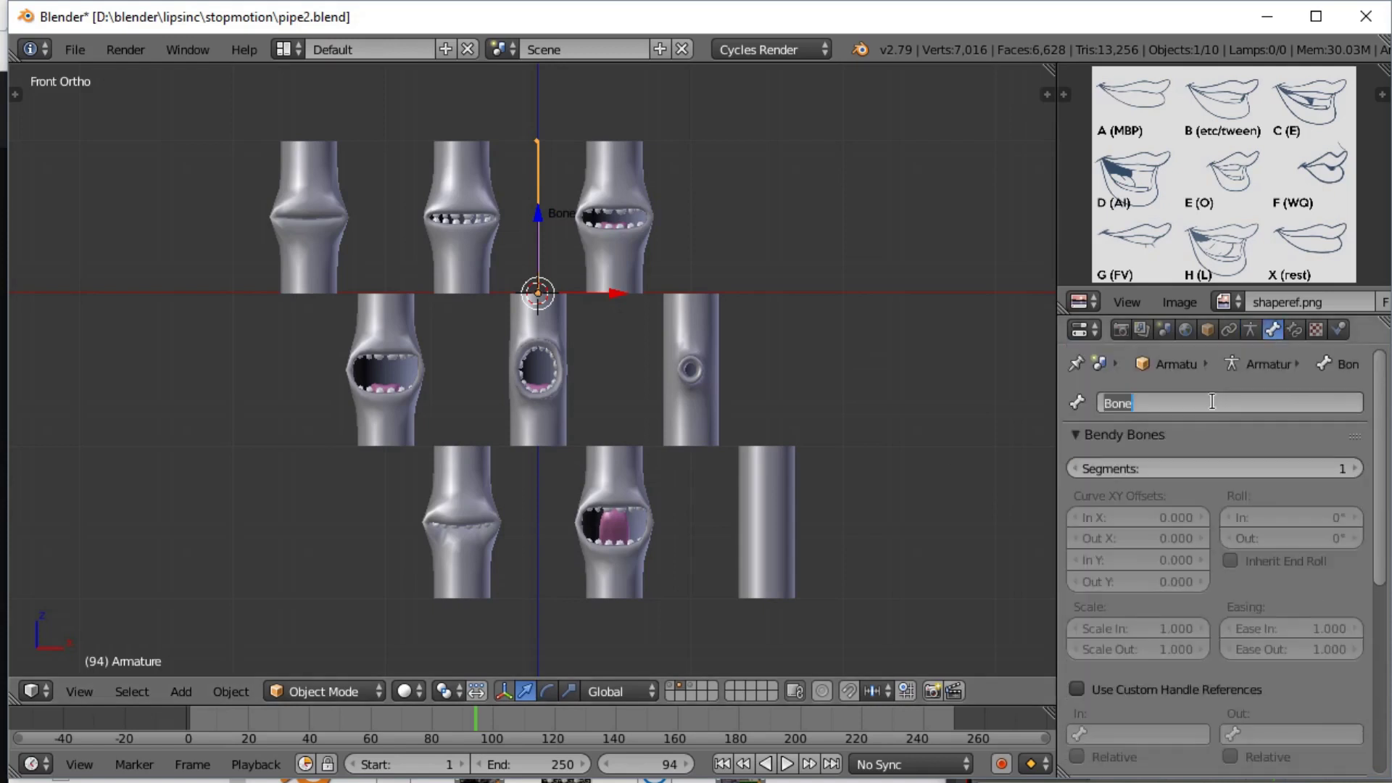
pyautogui.write('A')
pyautogui.press('Return')
# - Move the armature to a separate empty layer and show only that layer
pyautogui.keyDown('shift'); pyautogui.moveTo(605, 341); pyautogui.dragTo(629, 362, button='middle'); pyautogui.keyUp('shift')
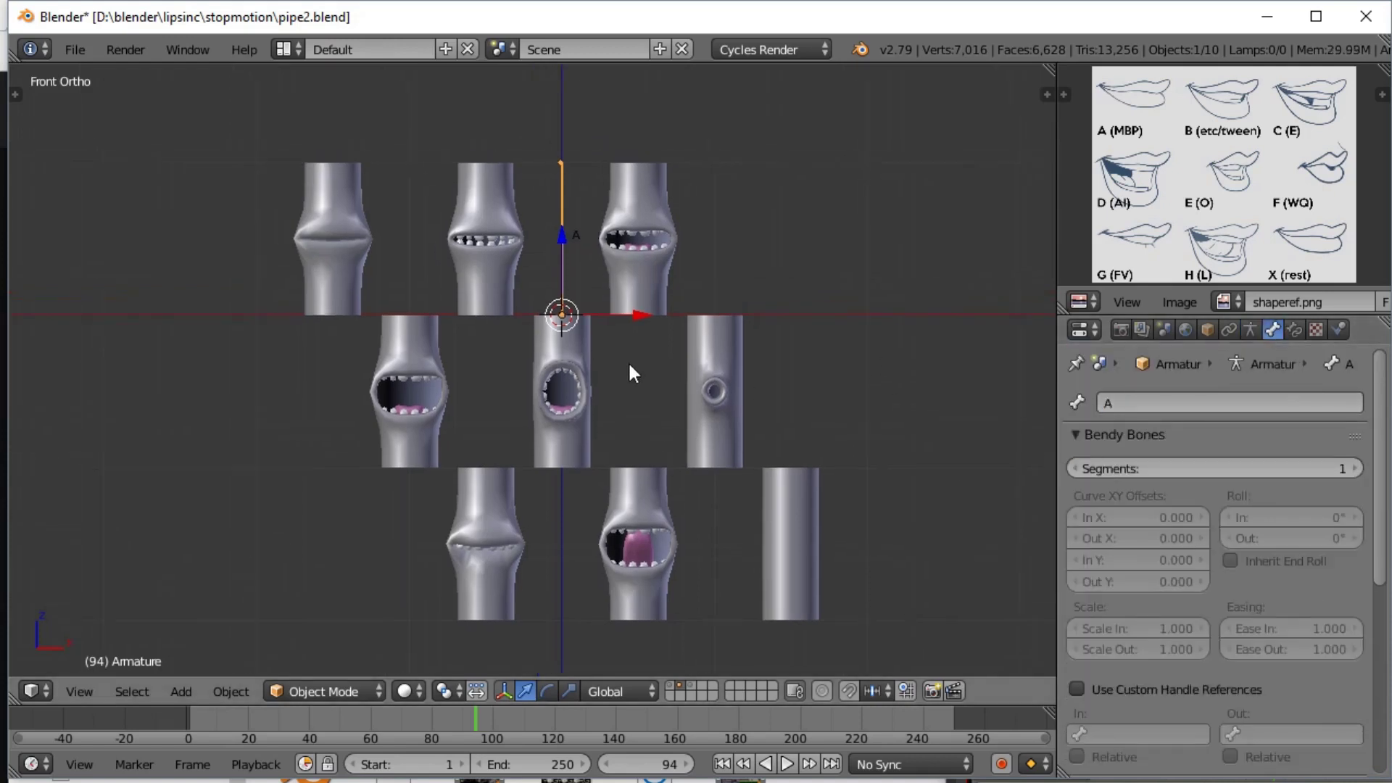
pyautogui.scroll(2, 638, 368)
pyautogui.scroll(-2, 651, 364)
pyautogui.scroll(1, 660, 368)
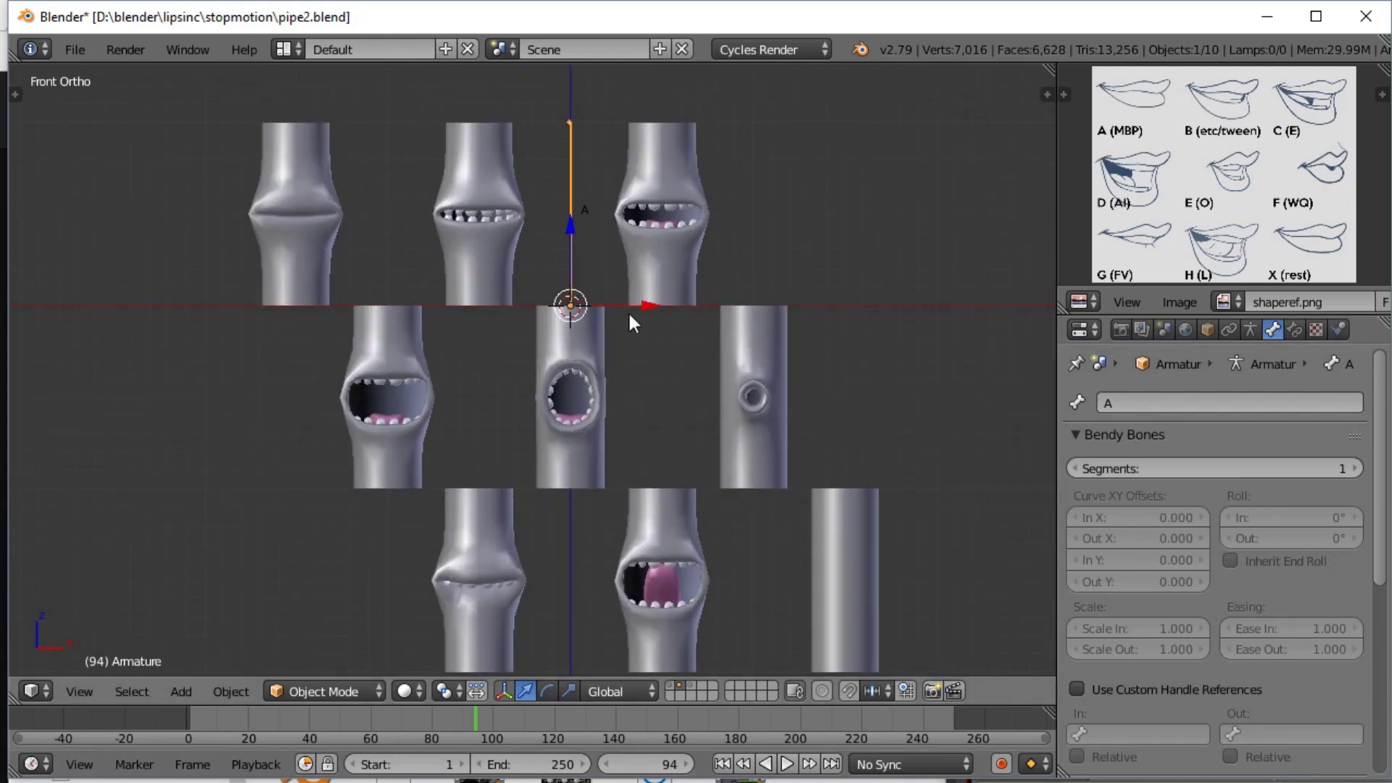
pyautogui.press('m')
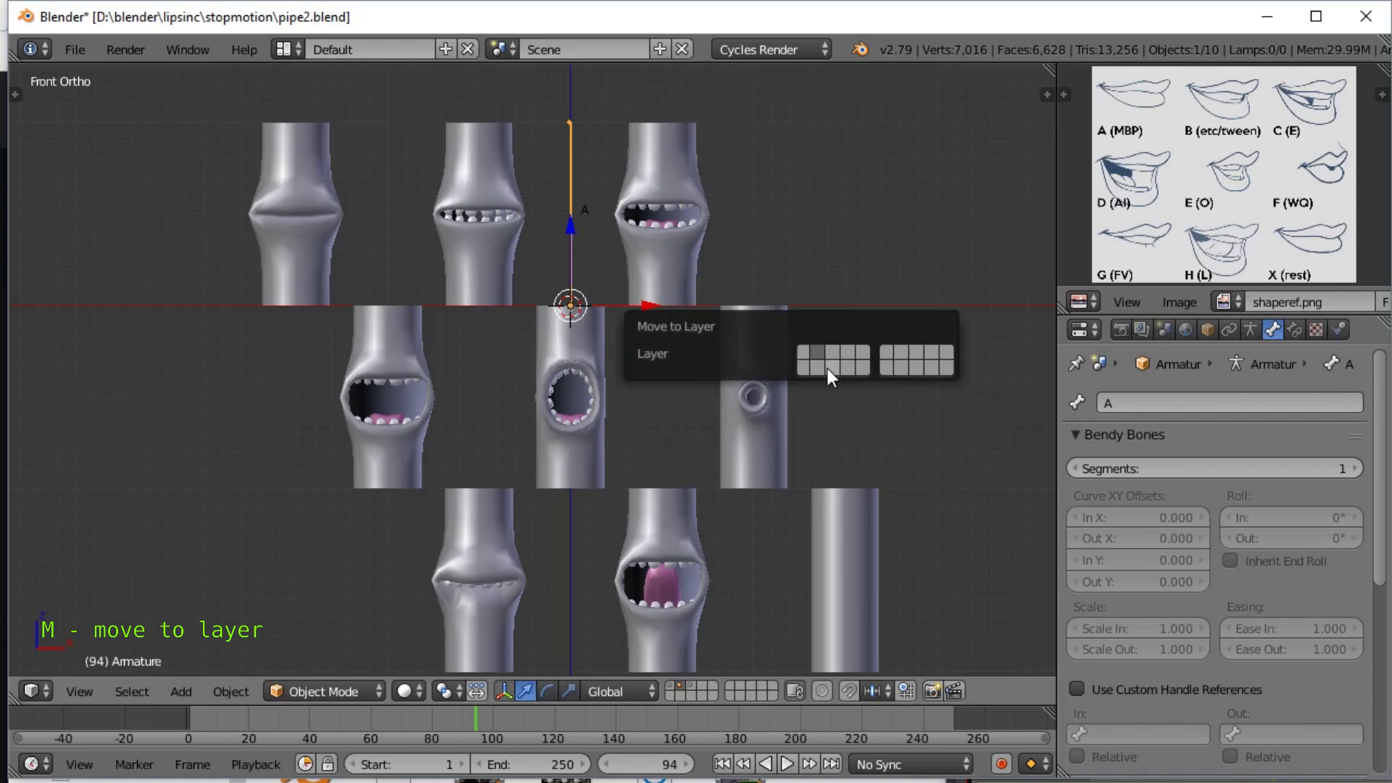
pyautogui.click(827, 368)
pyautogui.click(680, 689)
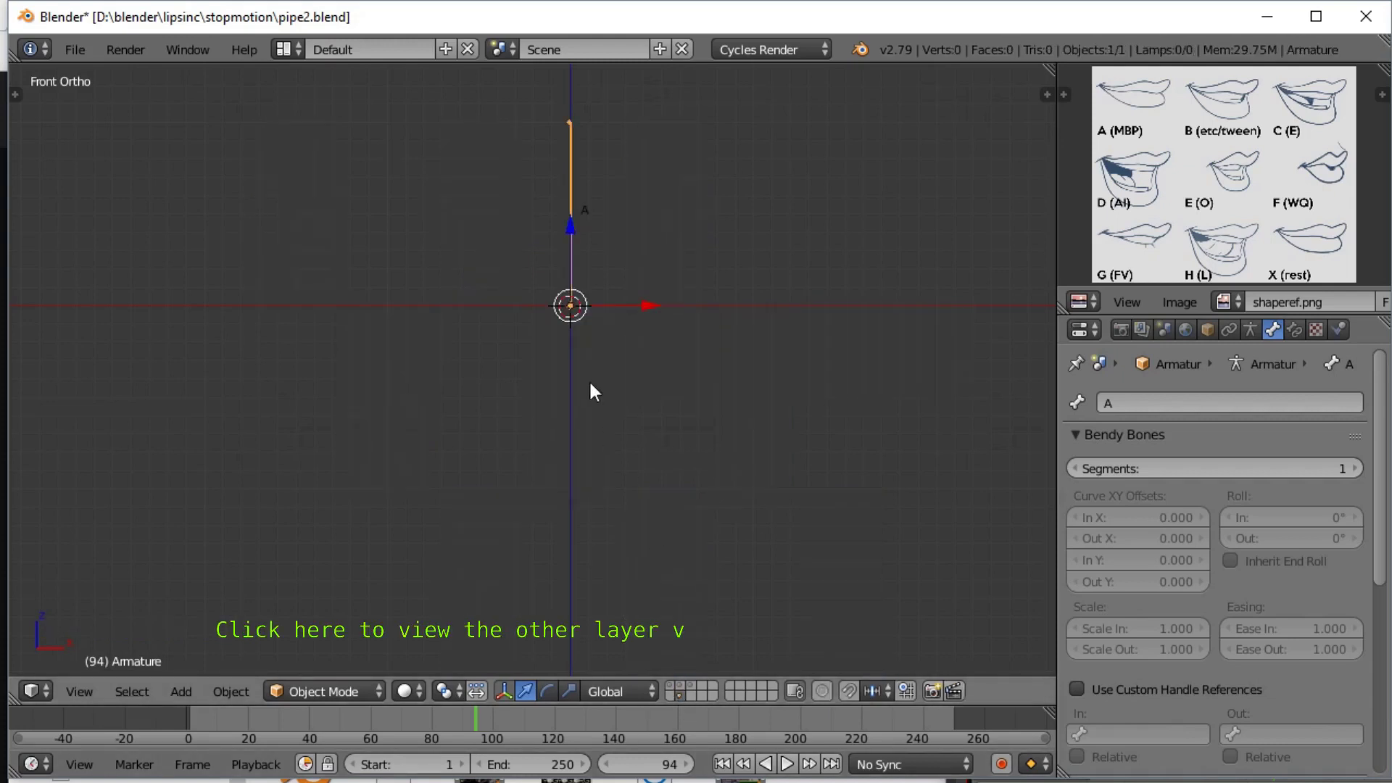
# - Switch the armature to edit mode and select bone A
pyautogui.press('Tab')
pyautogui.rightClick(573, 242)
pyautogui.press('g')
pyautogui.click(632, 221)
pyautogui.hotkey('ctrl', 'z')
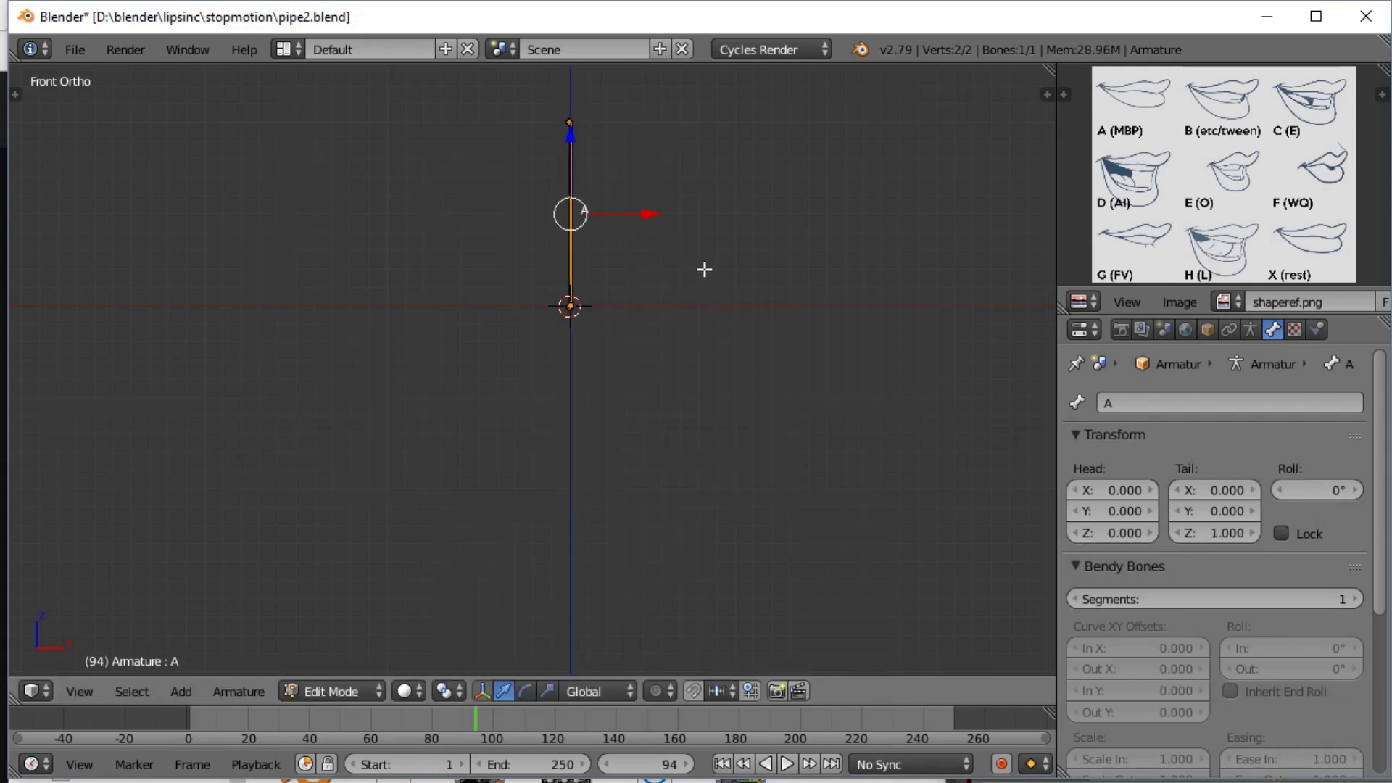
# - Duplicate bone A four times, spacing the copies 0.1 apart along negative X out to -0.4
pyautogui.hotkey('shift', 'd')
pyautogui.rightClick(673, 234)
pyautogui.hotkey('shift', 'd')
pyautogui.click(657, 233)
pyautogui.hotkey('shift', 'd')
pyautogui.click(631, 234)
pyautogui.hotkey('shift', 'd')
pyautogui.click(623, 234)
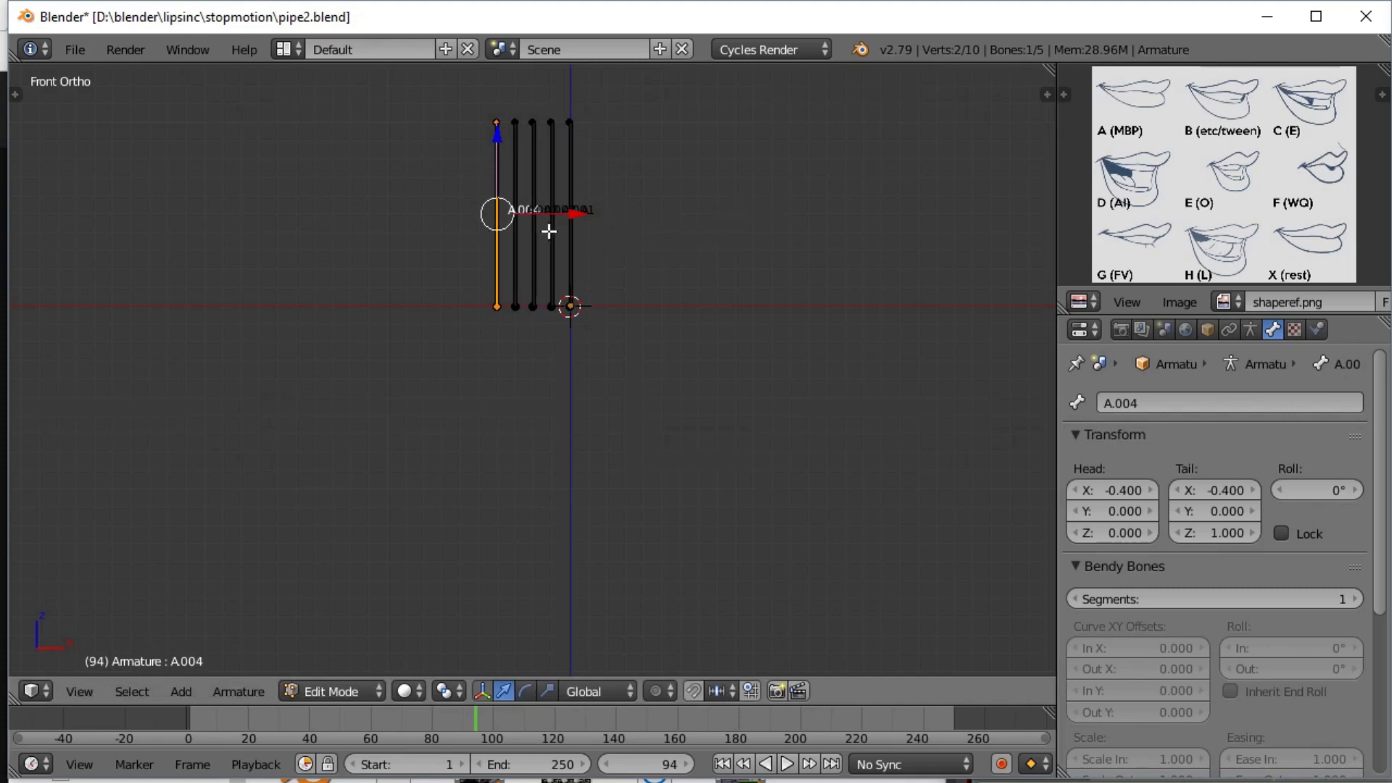
# - Select the four bone copies and duplicate them to the positive X side, at X 0.1 to 0.4
pyautogui.keyDown('shift'); pyautogui.rightClick(551, 227); pyautogui.keyUp('shift')
pyautogui.keyDown('shift'); pyautogui.rightClick(533, 217); pyautogui.keyUp('shift')
pyautogui.keyDown('shift'); pyautogui.rightClick(515, 228); pyautogui.keyUp('shift')
pyautogui.hotkey('shift', 'd')
pyautogui.click(620, 219)
pyautogui.scroll(3, 638, 240)
pyautogui.keyDown('shift'); pyautogui.moveTo(660, 256); pyautogui.dragTo(707, 475, button='middle'); pyautogui.keyUp('shift')
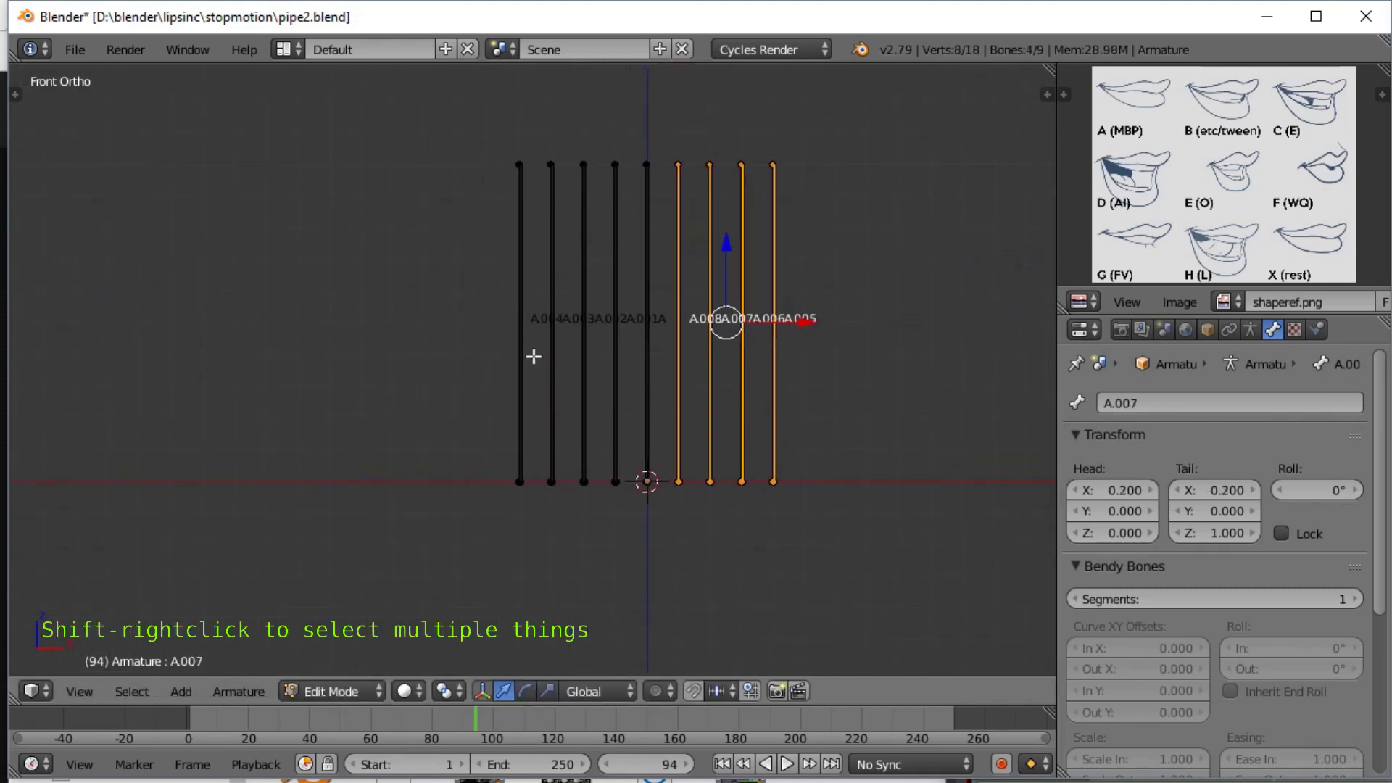
# - Try to rename the leftmost bone as A
pyautogui.rightClick(522, 355)
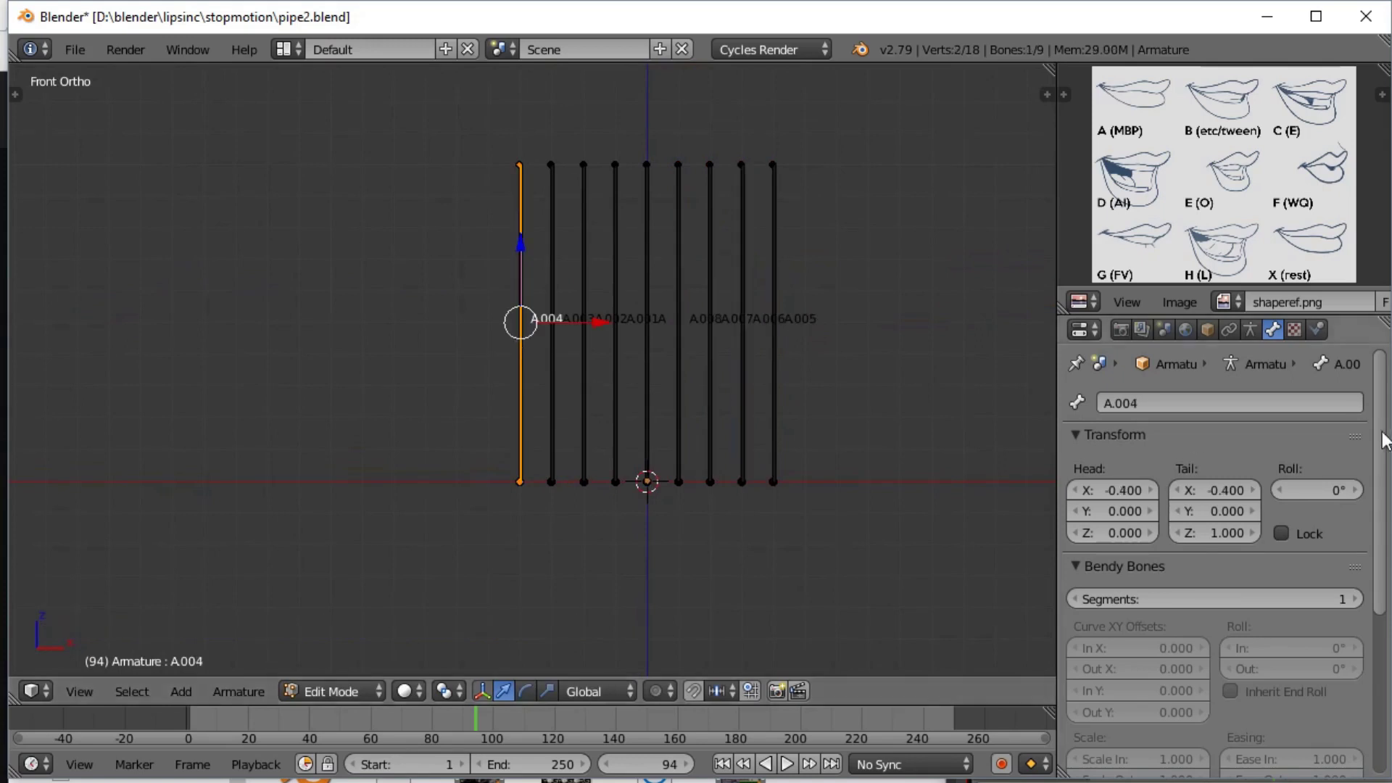
pyautogui.click(1099, 403)
pyautogui.write('A.000')
pyautogui.press('Return')
# - Rename the second and third bones from the left as B and C
pyautogui.rightClick(551, 341)
pyautogui.click(1186, 402)
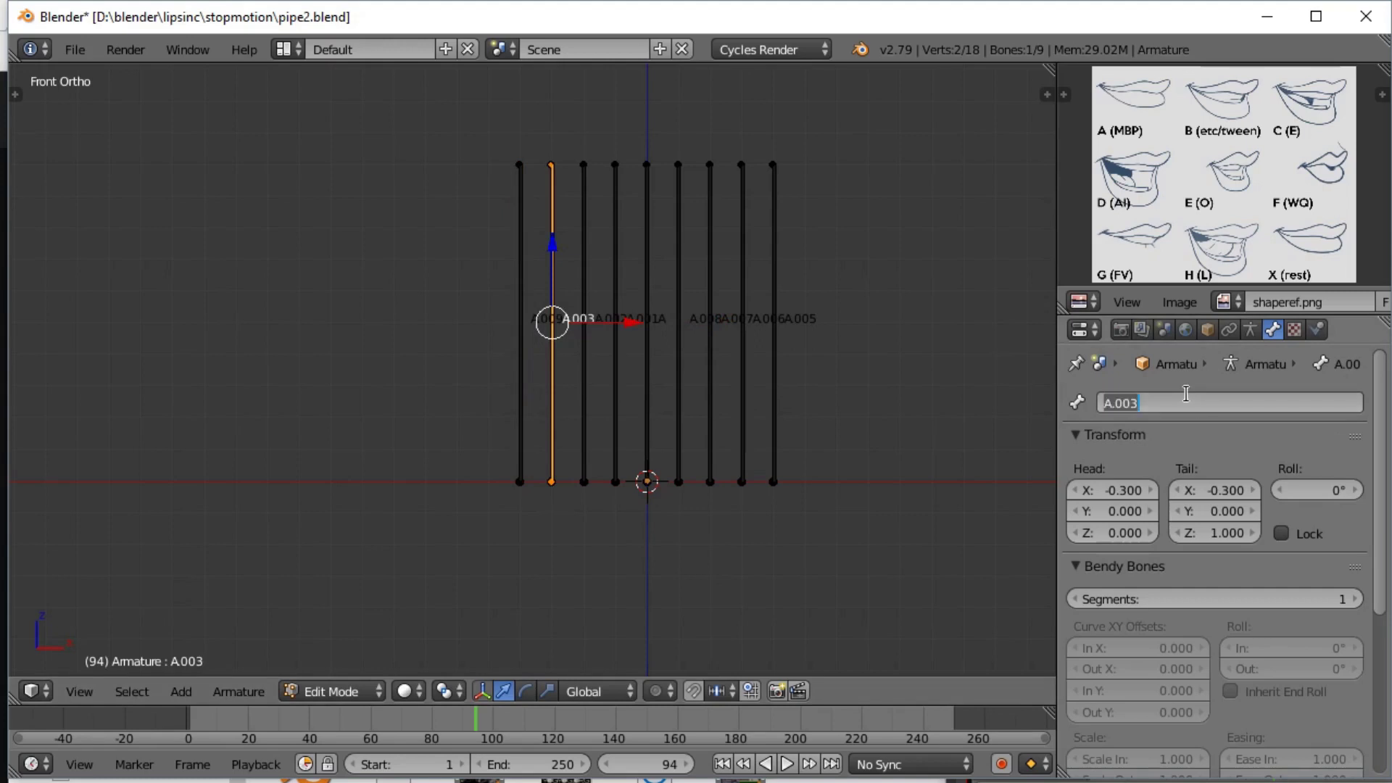
pyautogui.press('BackSpace')
pyautogui.write('B')
pyautogui.press('Return')
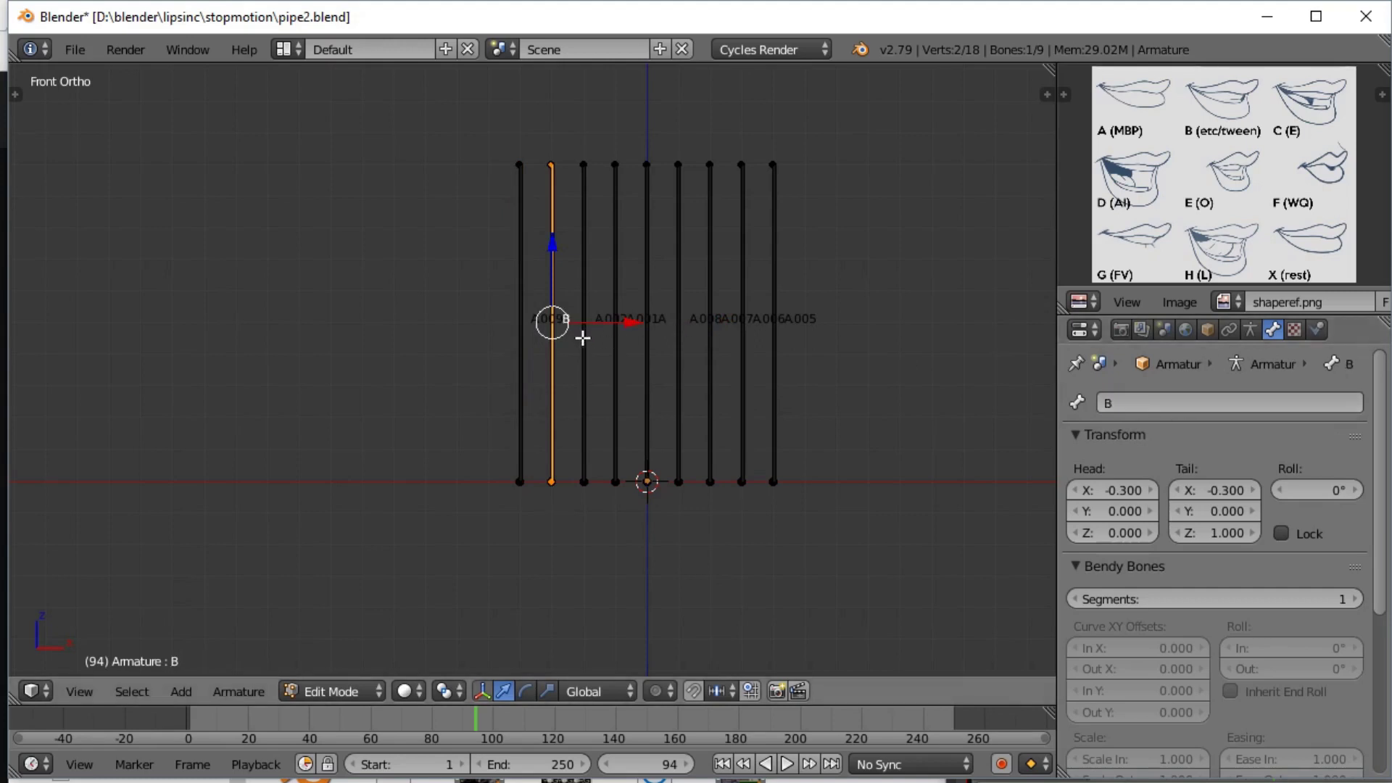
pyautogui.rightClick(583, 335)
pyautogui.click(1120, 402)
pyautogui.press('BackSpace')
pyautogui.write('C')
pyautogui.press('Return')
# - Rename the fourth bone from the left as D and the centre bone as E
pyautogui.rightClick(616, 366)
pyautogui.click(1160, 402)
pyautogui.write('D')
pyautogui.rightClick(649, 367)
pyautogui.click(1160, 402)
pyautogui.write('E')
# - Rename the two bones just right of the centre bone as F and G
pyautogui.rightClick(682, 351)
pyautogui.click(1114, 405)
pyautogui.write('F')
pyautogui.rightClick(710, 355)
pyautogui.click(1120, 403)
pyautogui.write('G')
# - Rename the last two bones on the right as H and X
pyautogui.rightClick(742, 355)
pyautogui.click(1121, 402)
pyautogui.write('H')
pyautogui.press('Return')
pyautogui.rightClick(775, 401)
pyautogui.click(1271, 404)
pyautogui.write('X')
pyautogui.press('Return')
# - Rename the leftmost bone at X -0.4 as A
pyautogui.rightClick(517, 370)
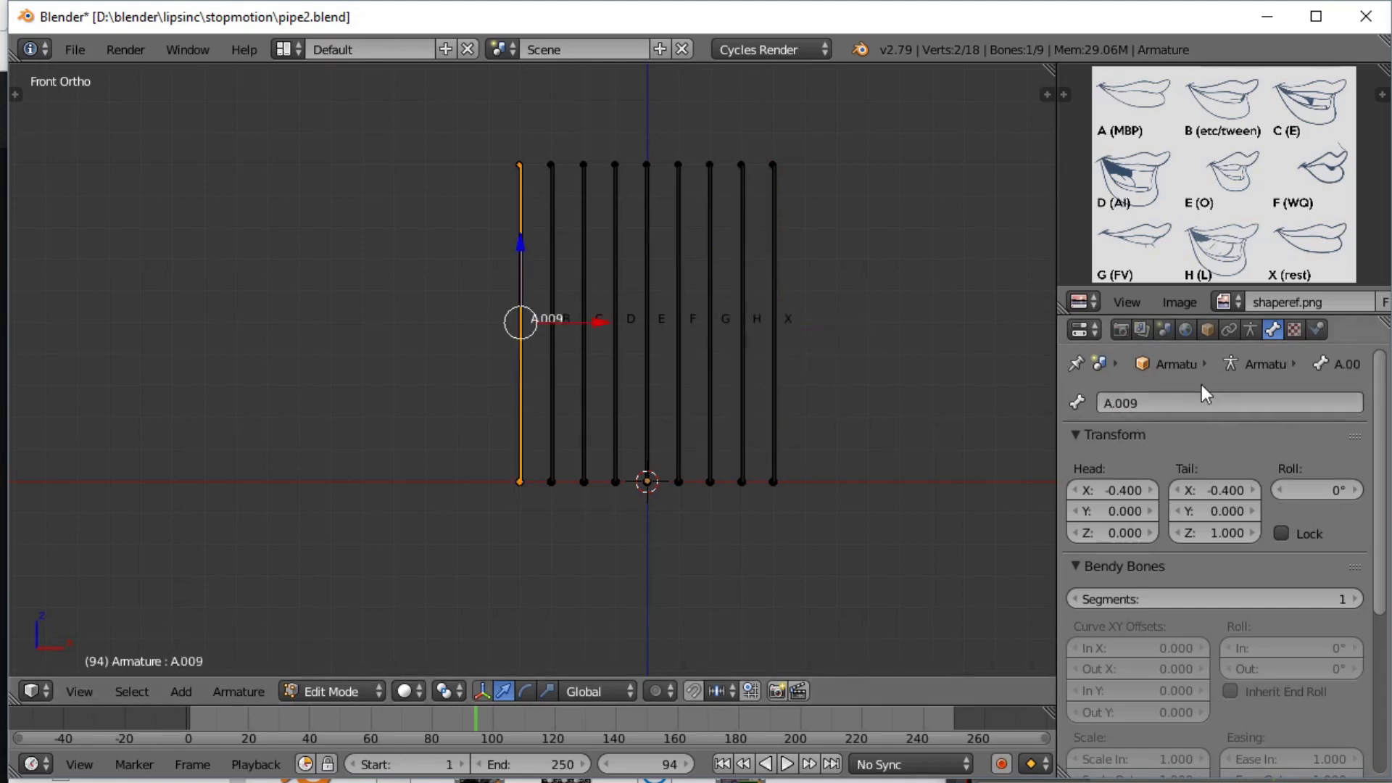
pyautogui.click(1190, 401)
pyautogui.write('A')
pyautogui.press('Return')
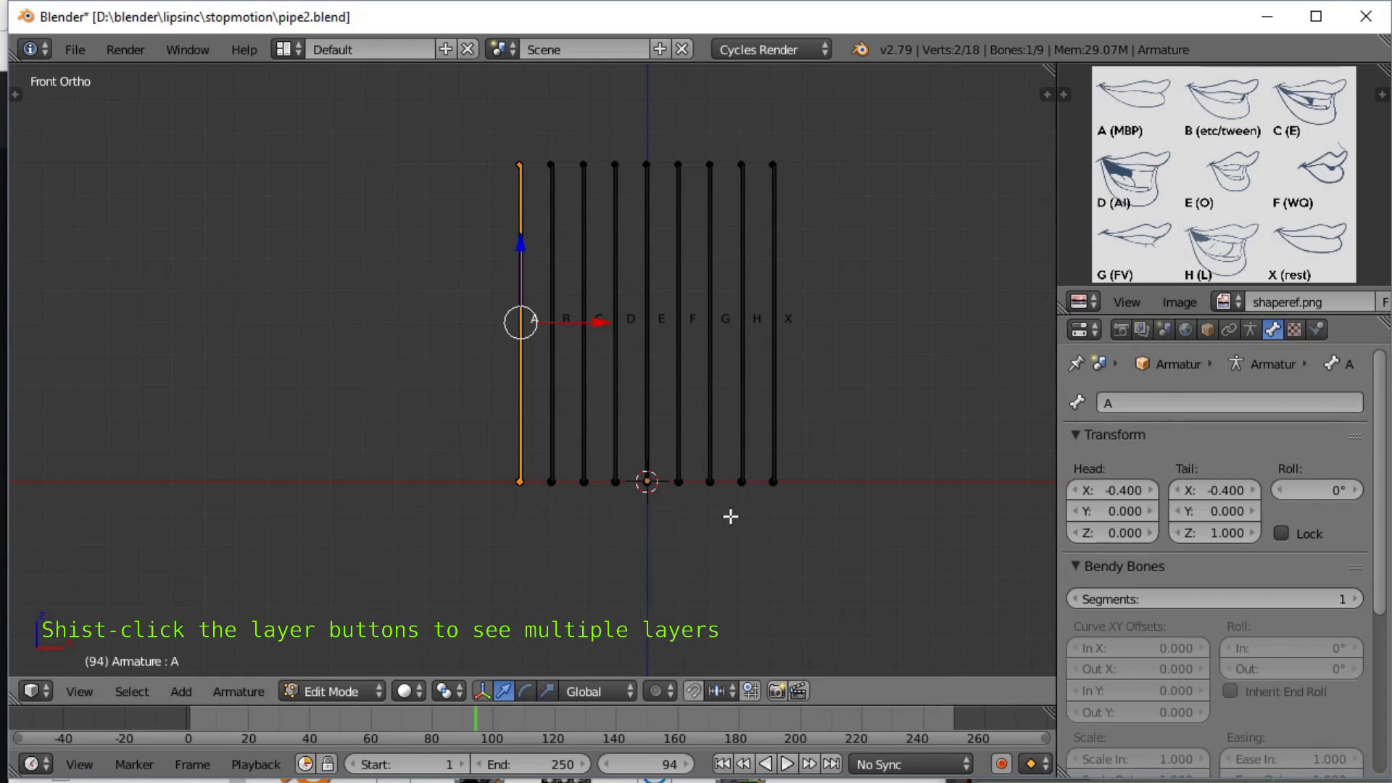
# - Leave edit mode, show the mouth meshes' layer together with the armature's layer, and select all nine mouth meshes
pyautogui.press('Tab')
pyautogui.keyDown('shift'); pyautogui.click(681, 687); pyautogui.keyUp('shift')
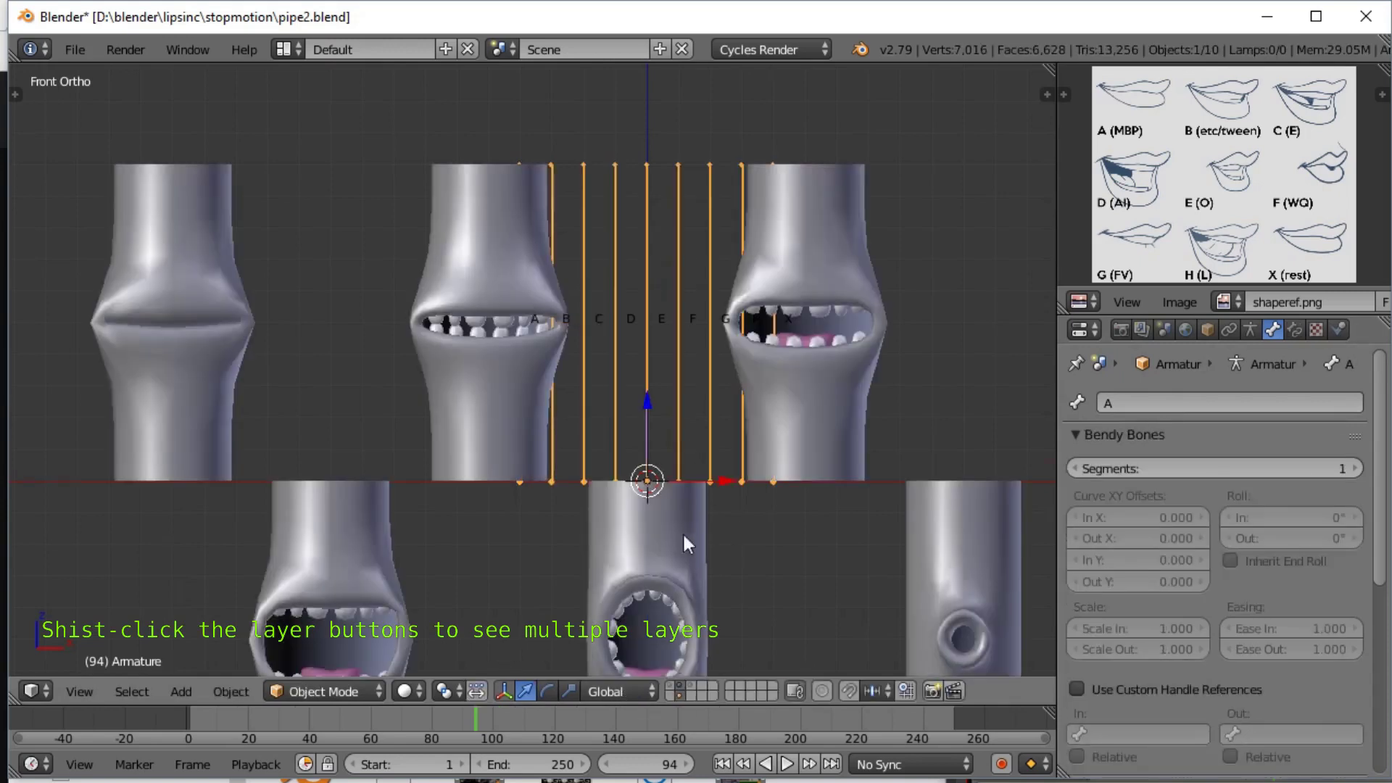
pyautogui.scroll(-4, 693, 510)
pyautogui.rightClick(602, 493)
pyautogui.keyDown('shift'); pyautogui.rightClick(663, 630); pyautogui.keyUp('shift')
pyautogui.keyDown('shift'); pyautogui.rightClick(819, 642); pyautogui.keyUp('shift')
pyautogui.keyDown('shift'); pyautogui.rightClick(740, 522); pyautogui.keyUp('shift')
pyautogui.keyDown('shift'); pyautogui.rightClick(486, 601); pyautogui.keyUp('shift')
pyautogui.keyDown('shift'); pyautogui.rightClick(429, 521); pyautogui.keyUp('shift')
pyautogui.keyDown('shift'); pyautogui.rightClick(358, 341); pyautogui.keyUp('shift')
pyautogui.keyDown('shift'); pyautogui.rightClick(487, 333); pyautogui.keyUp('shift')
pyautogui.keyDown('shift'); pyautogui.rightClick(693, 337); pyautogui.keyUp('shift')
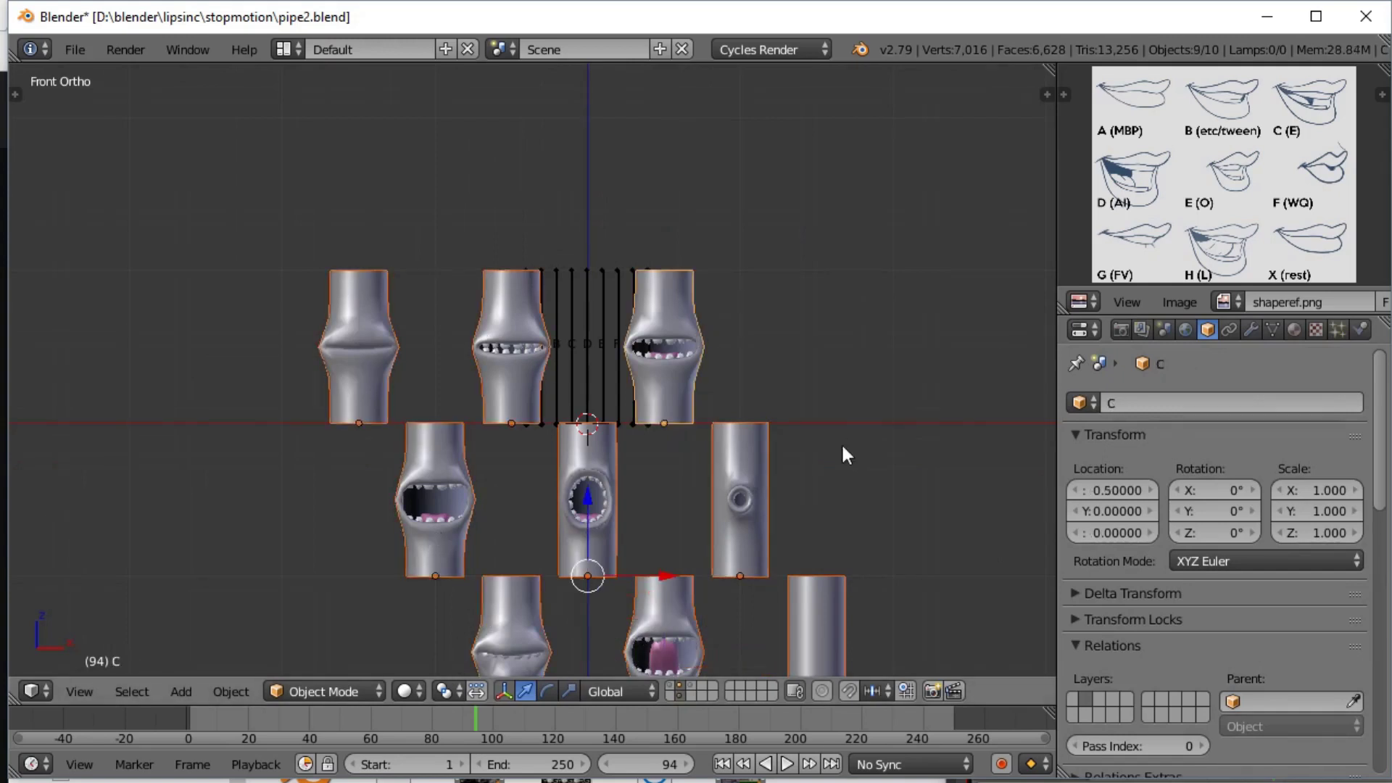
# - Clear the location of all nine mouth meshes so they stack at the world origin
pyautogui.hotkey('alt', 'g')
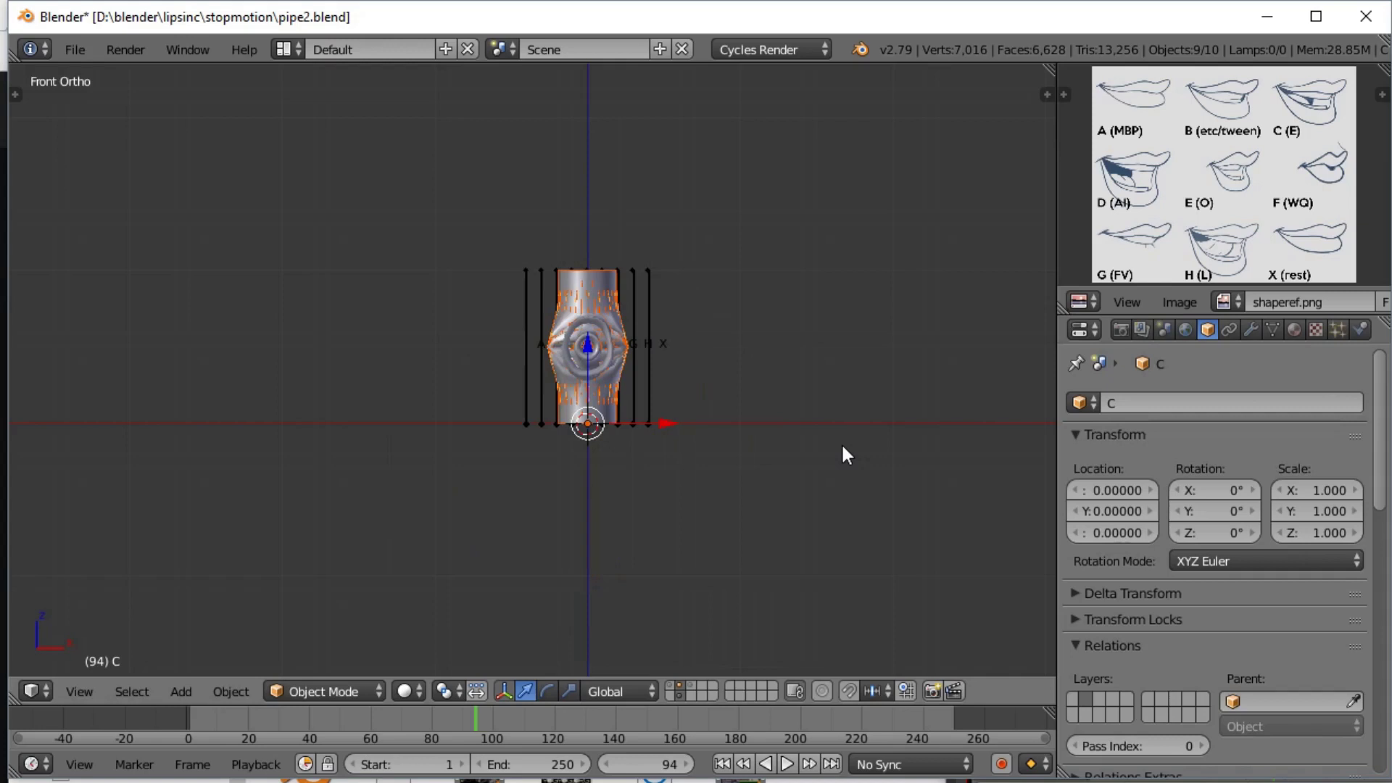
pyautogui.scroll(4, 845, 461)
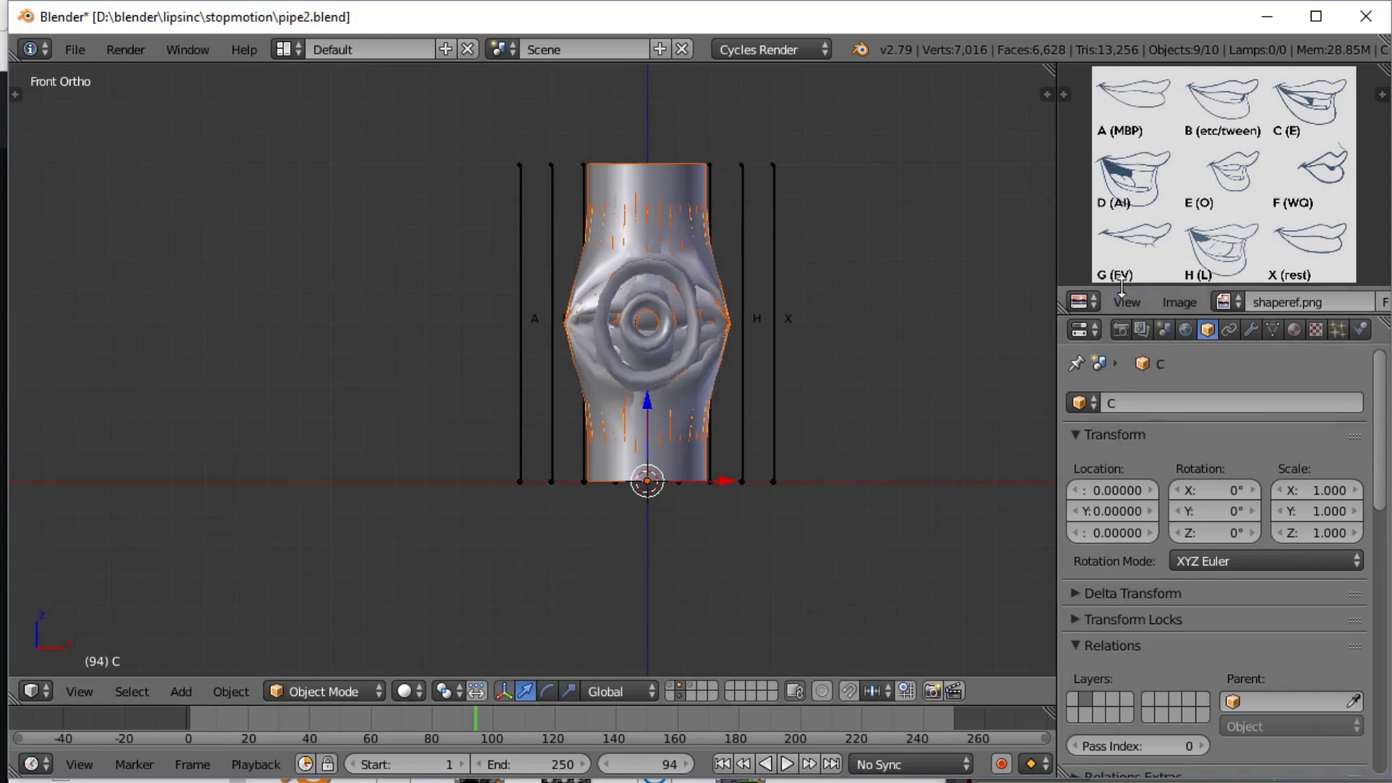
# - Replace the reference image editor with an Outliner, enlarge it and limit its display to Visible Layers
pyautogui.click(1083, 302)
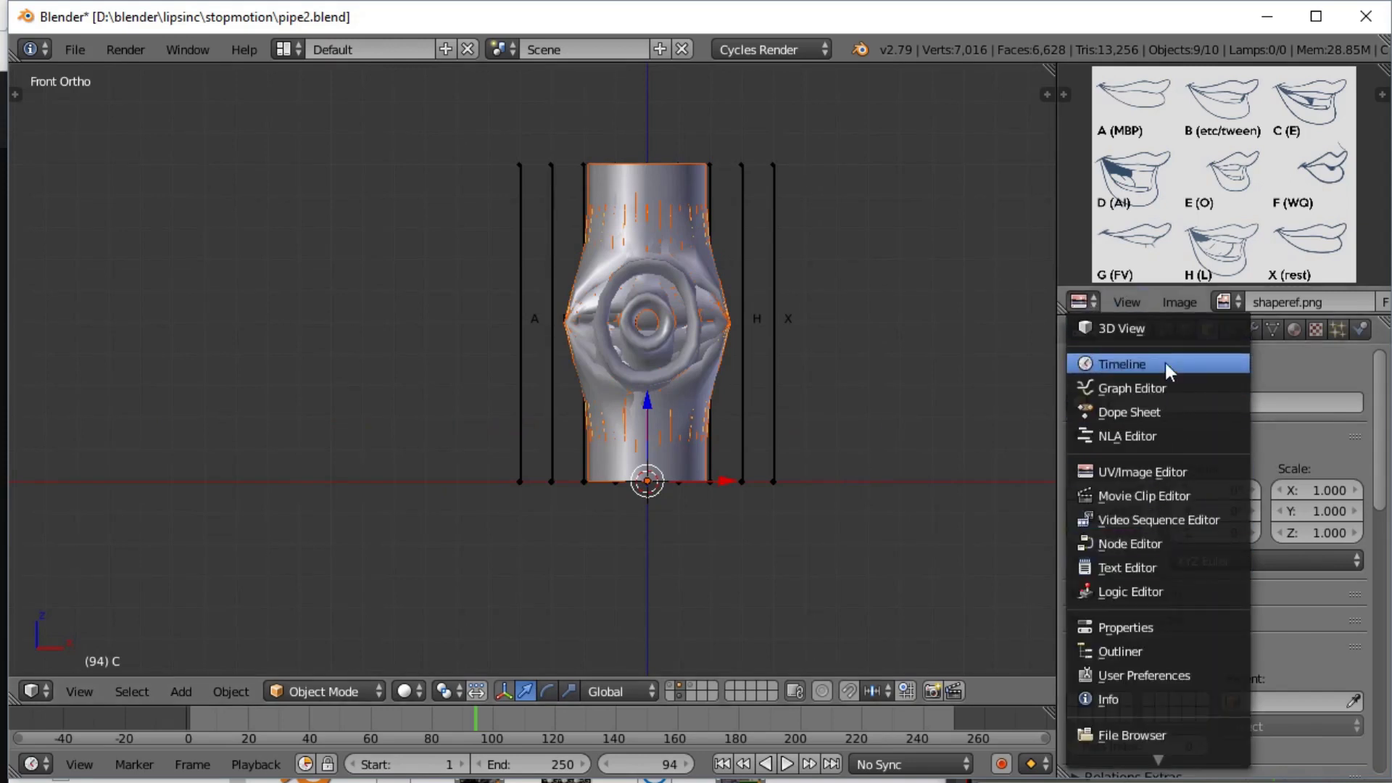
pyautogui.click(1164, 651)
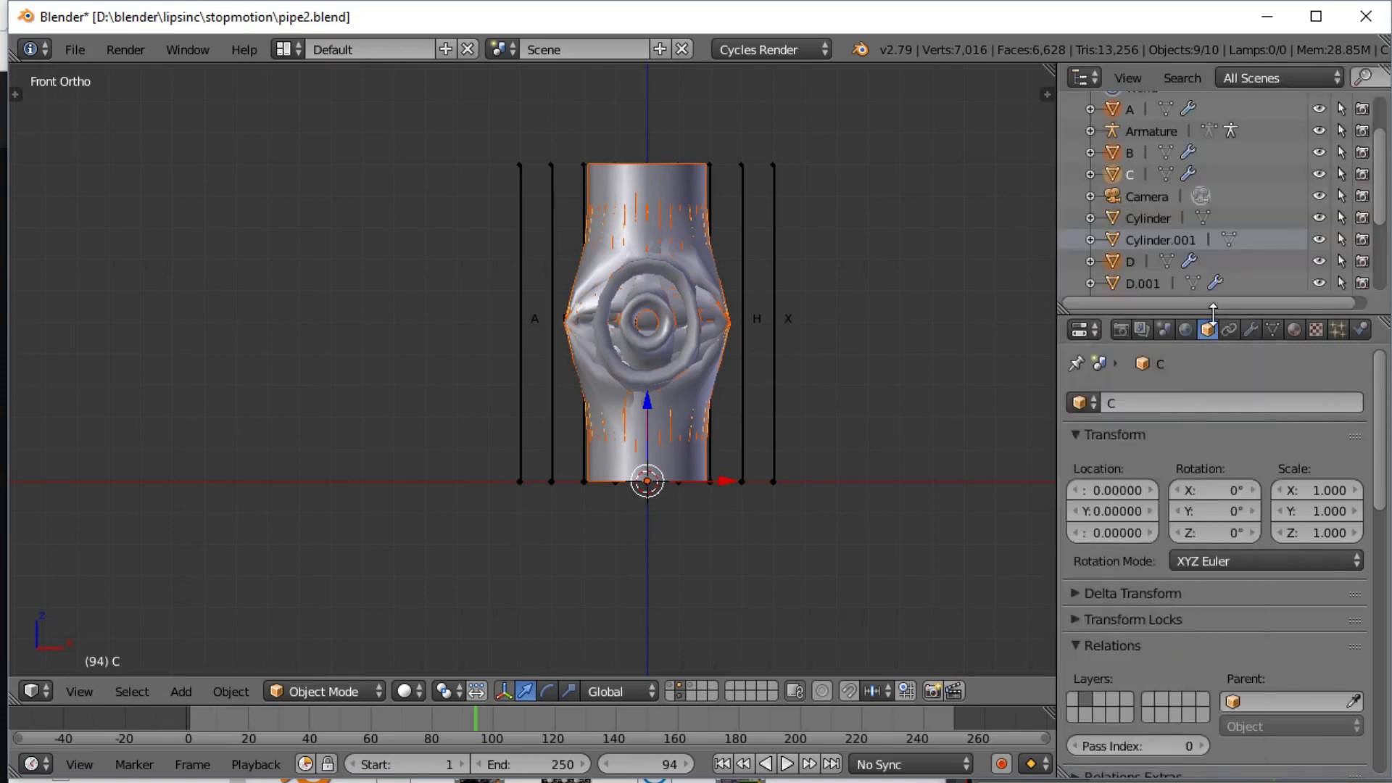
pyautogui.moveTo(1212, 314); pyautogui.dragTo(1213, 552)
pyautogui.click(1276, 75)
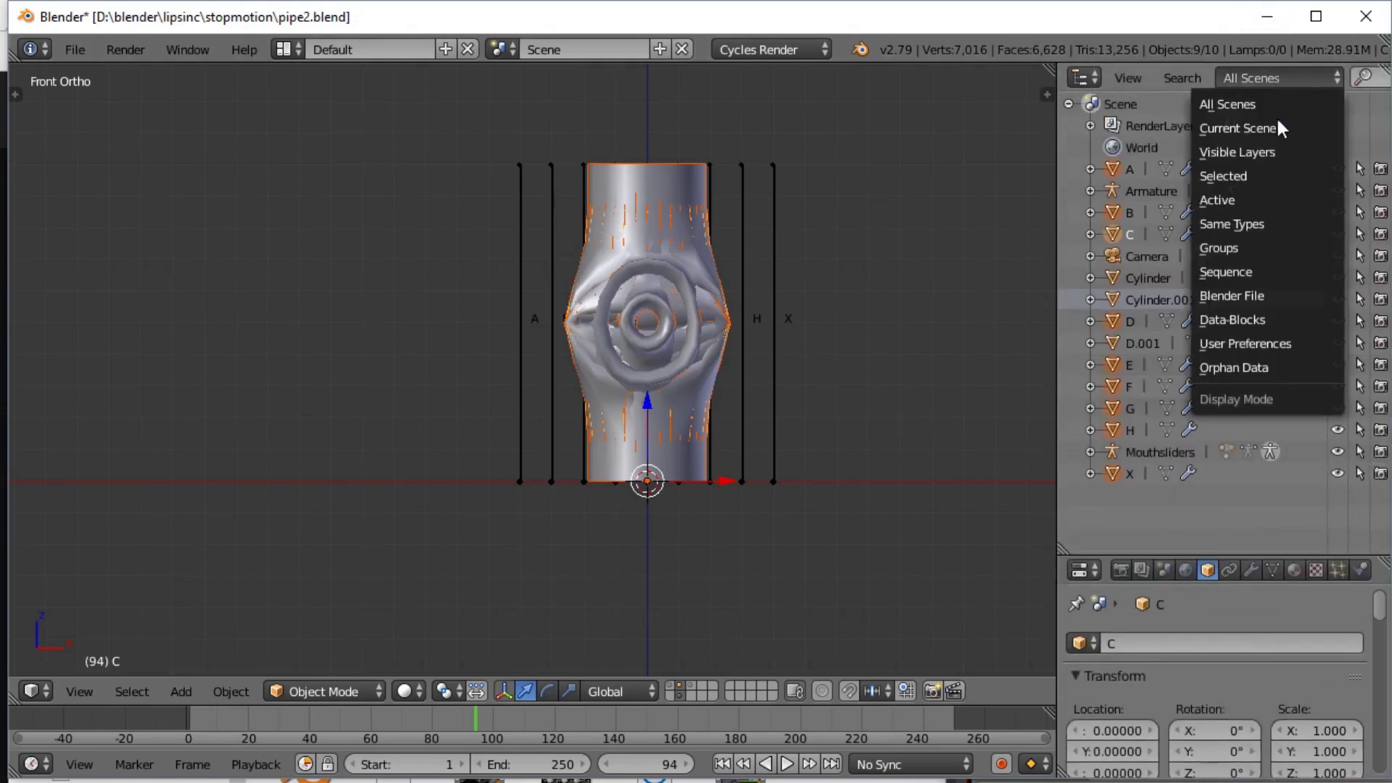
pyautogui.click(1270, 149)
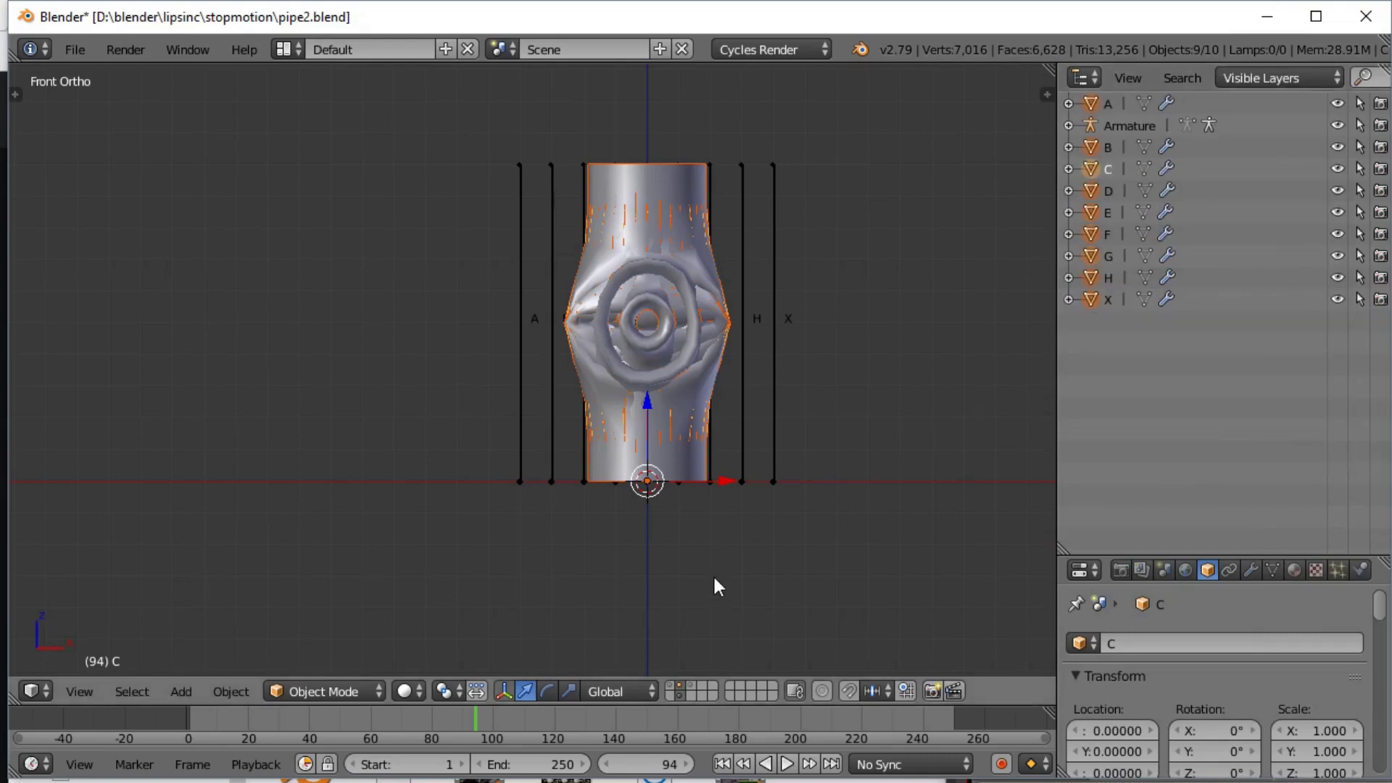
# - Select the armature and switch it to Pose Mode
pyautogui.click(1086, 107)
pyautogui.rightClick(518, 443)
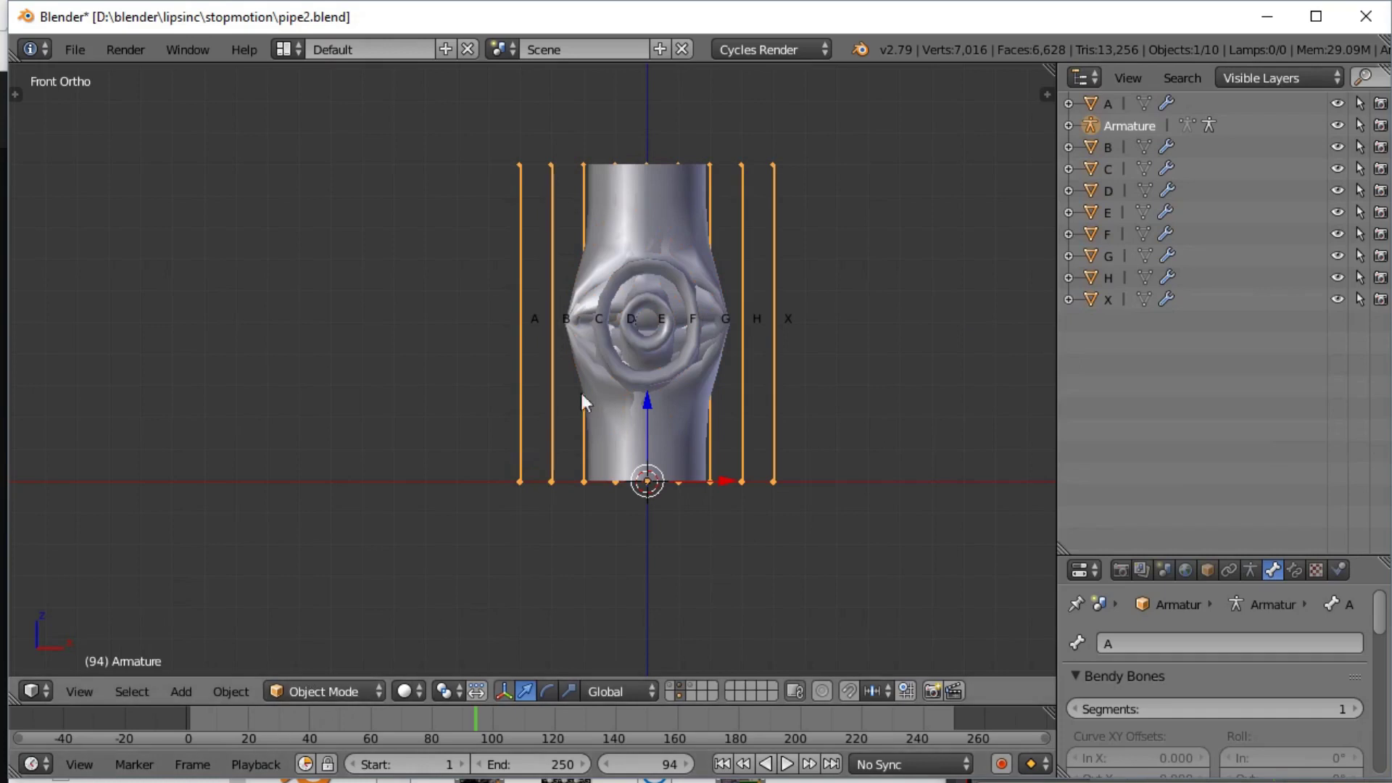
pyautogui.click(340, 691)
pyautogui.click(346, 622)
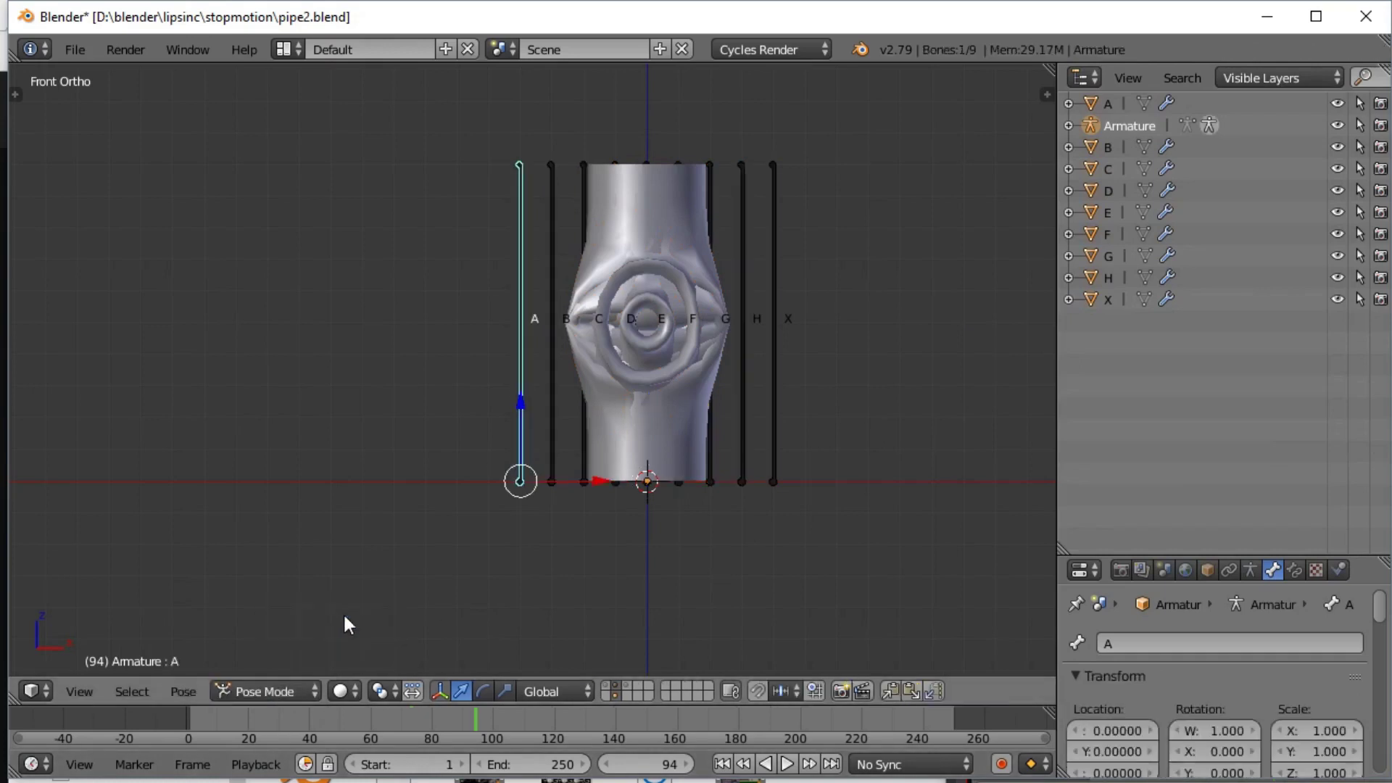
pyautogui.hotkey('ctrl', 'Tab')
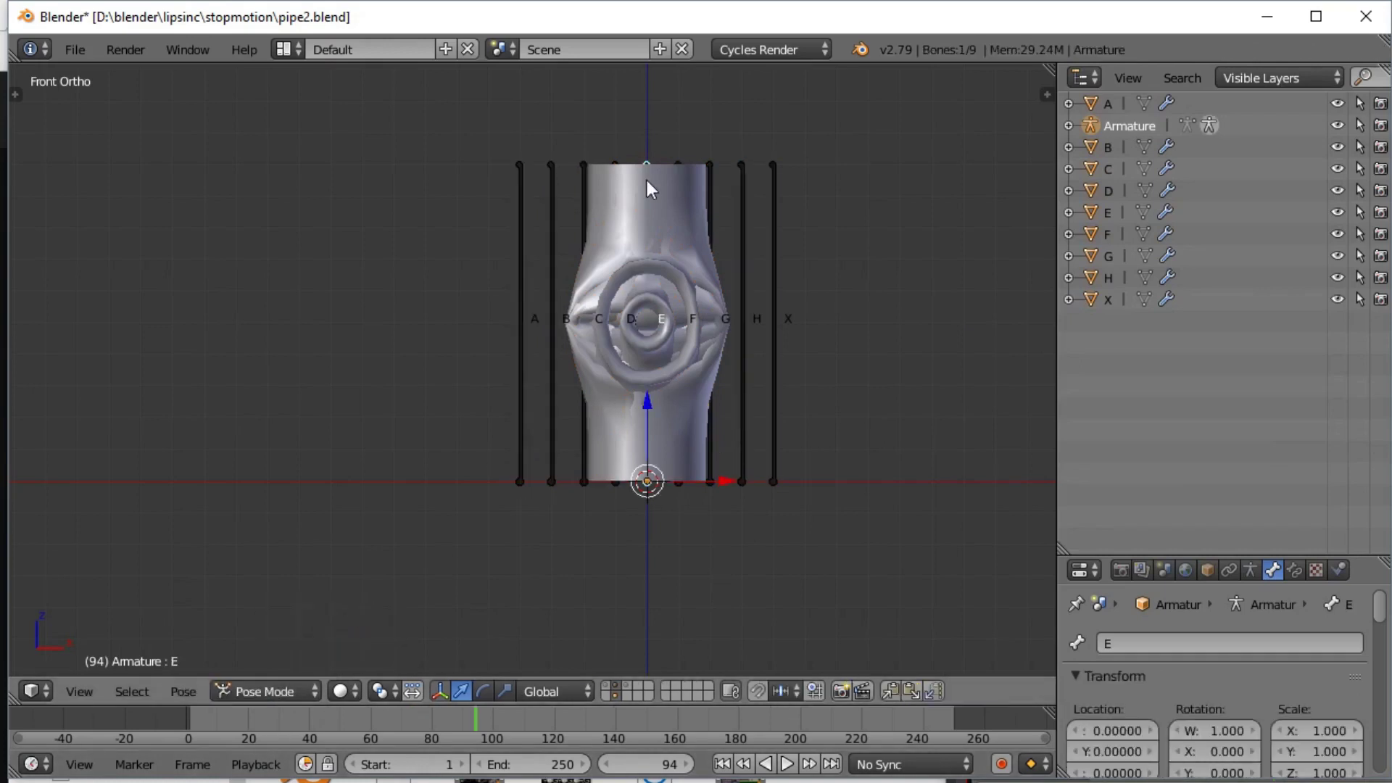
# - Parent mouth mesh A to bone A
pyautogui.click(1097, 106)
pyautogui.rightClick(519, 304)
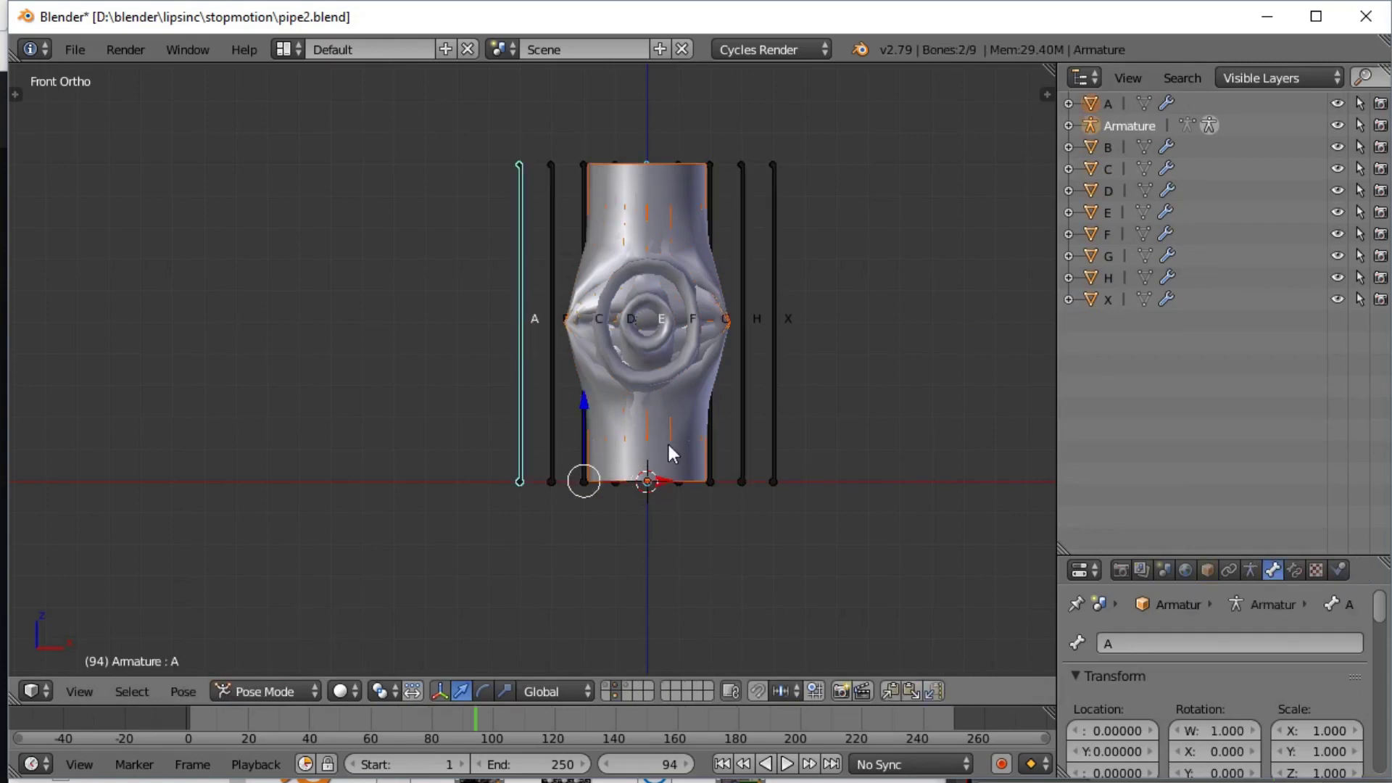
pyautogui.hotkey('ctrl', 'p')
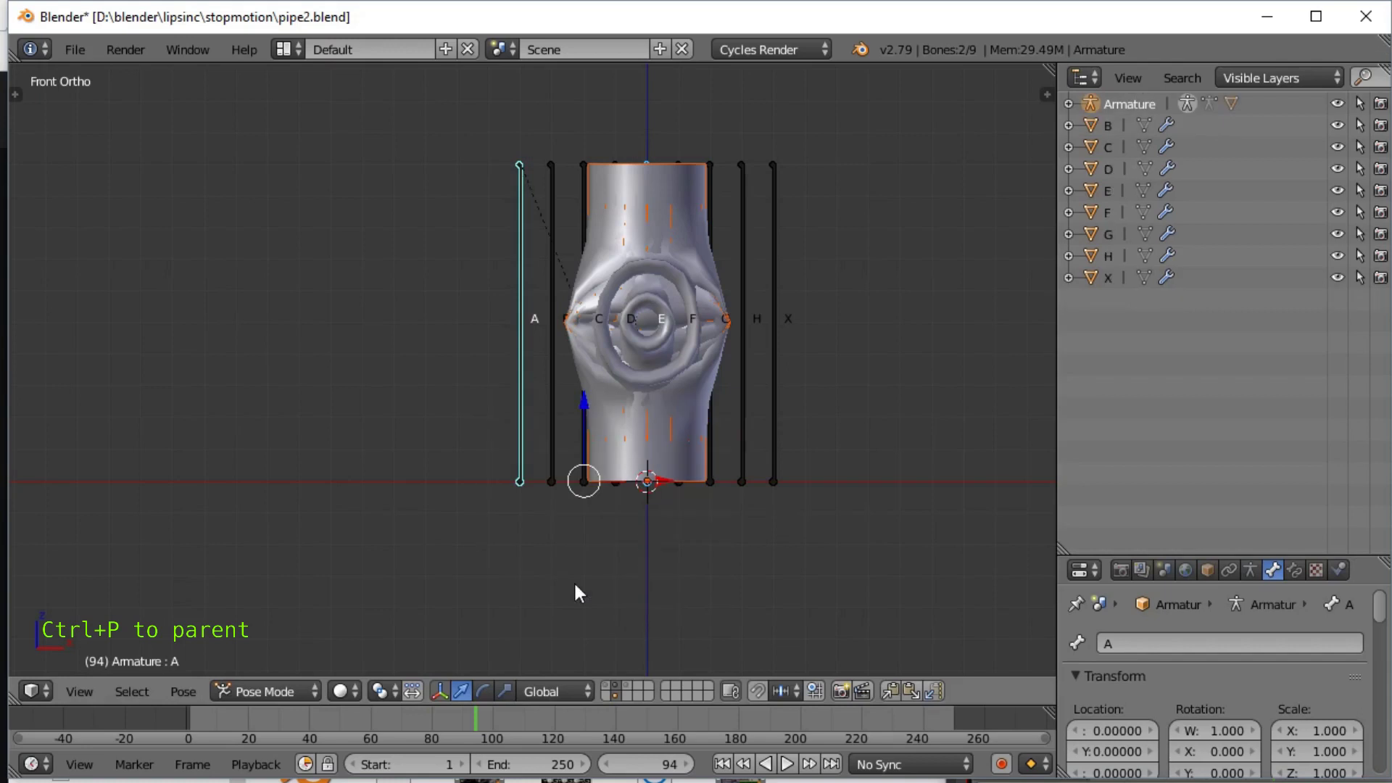
# - Enable X-Ray display for the armature so its bones draw in front of the meshes
pyautogui.click(1251, 571)
pyautogui.scroll(-3, 1250, 640)
pyautogui.click(1242, 734)
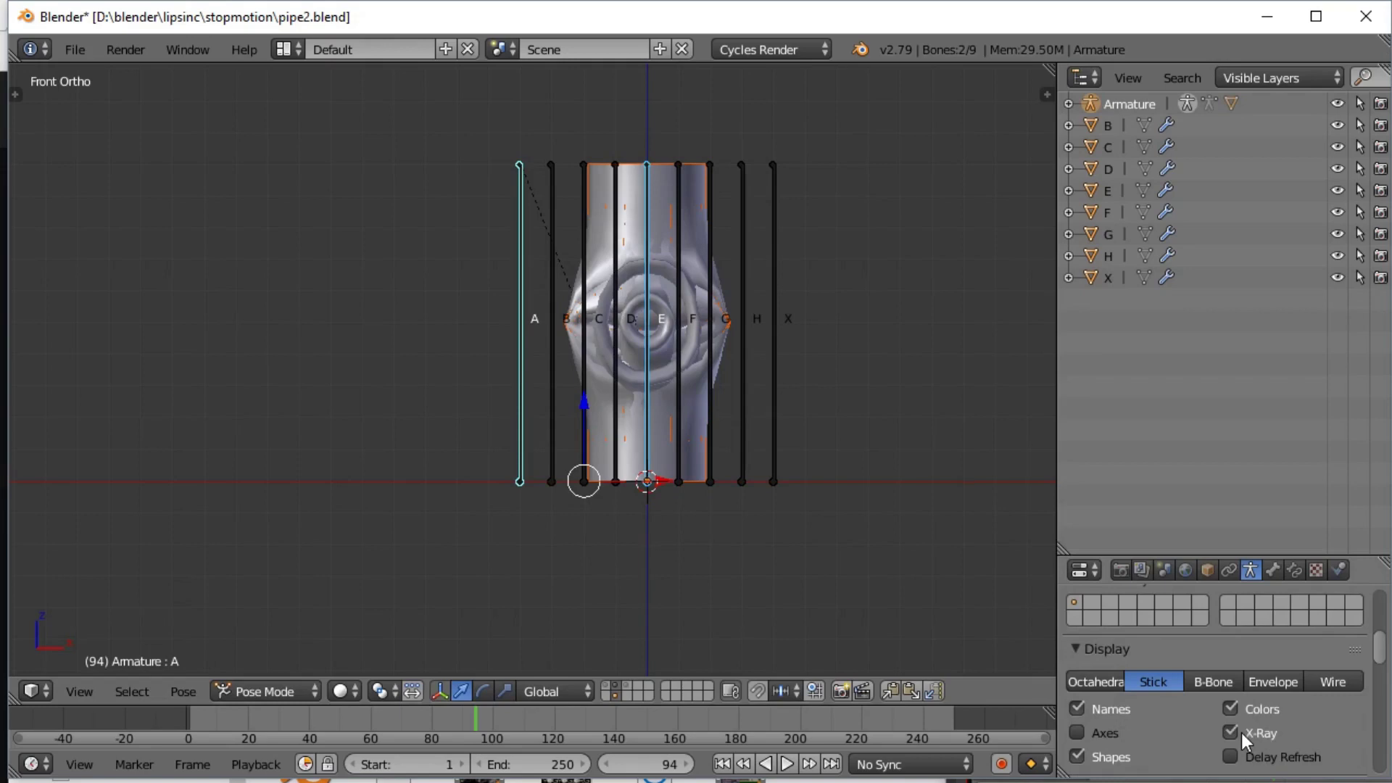
# - Parent mouth mesh B to bone B and mesh C to bone C, using the Bone parent type
pyautogui.click(1107, 125)
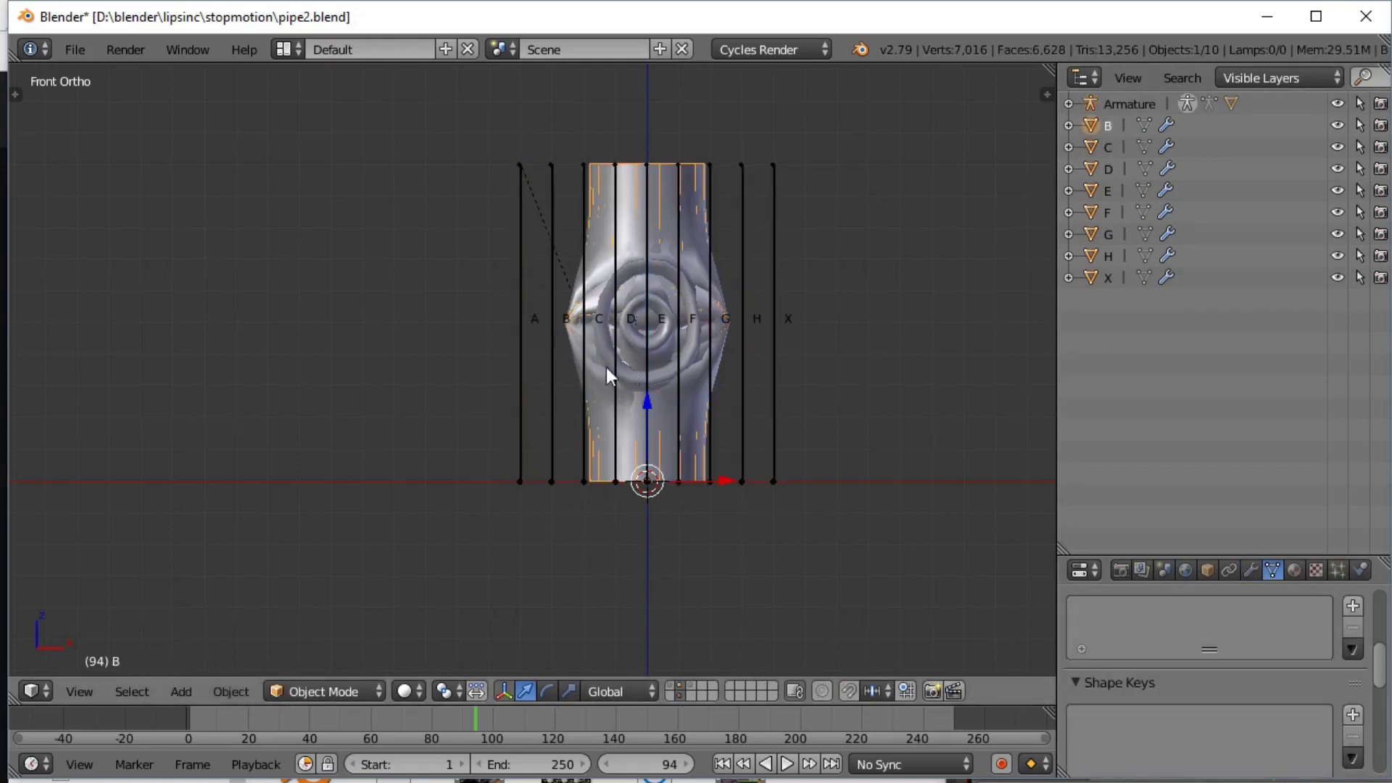
pyautogui.rightClick(553, 412)
pyautogui.hotkey('ctrl', 'p')
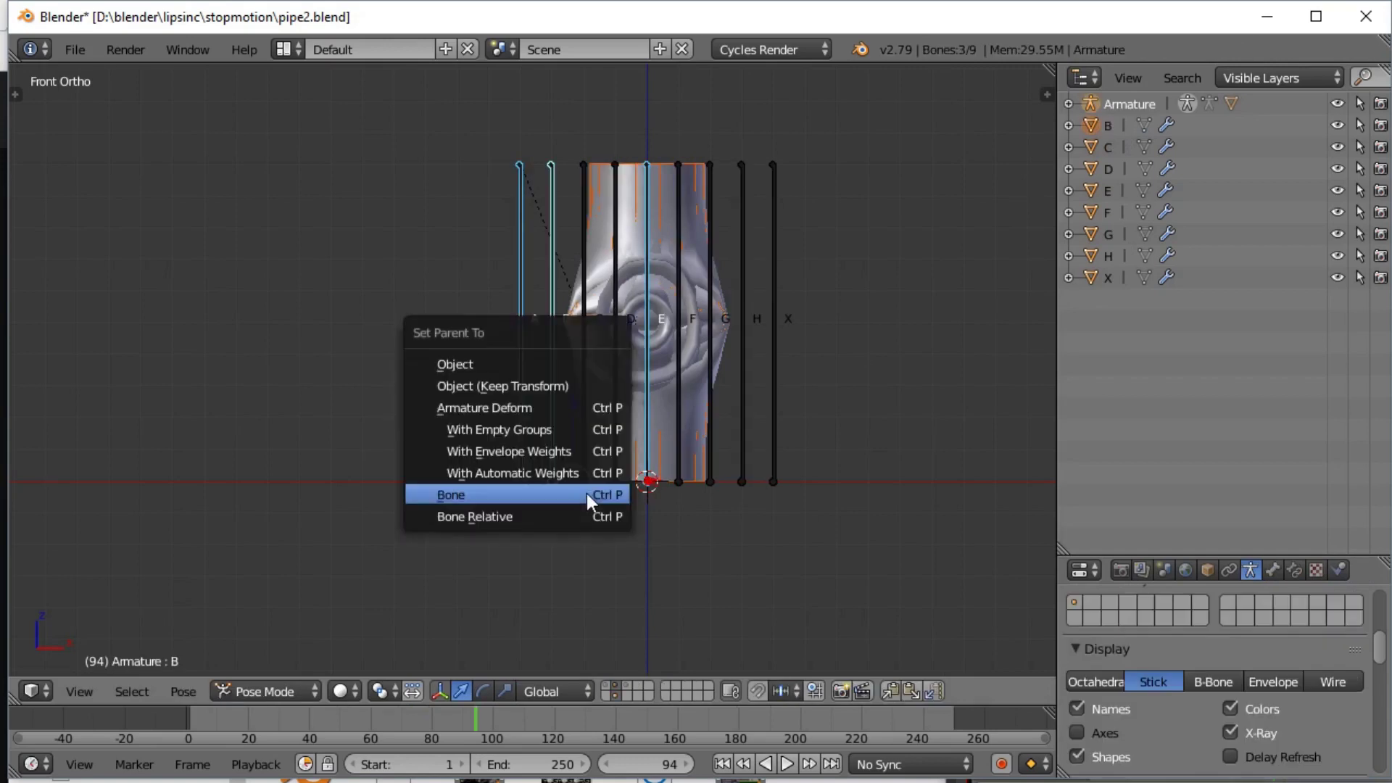
pyautogui.click(586, 493)
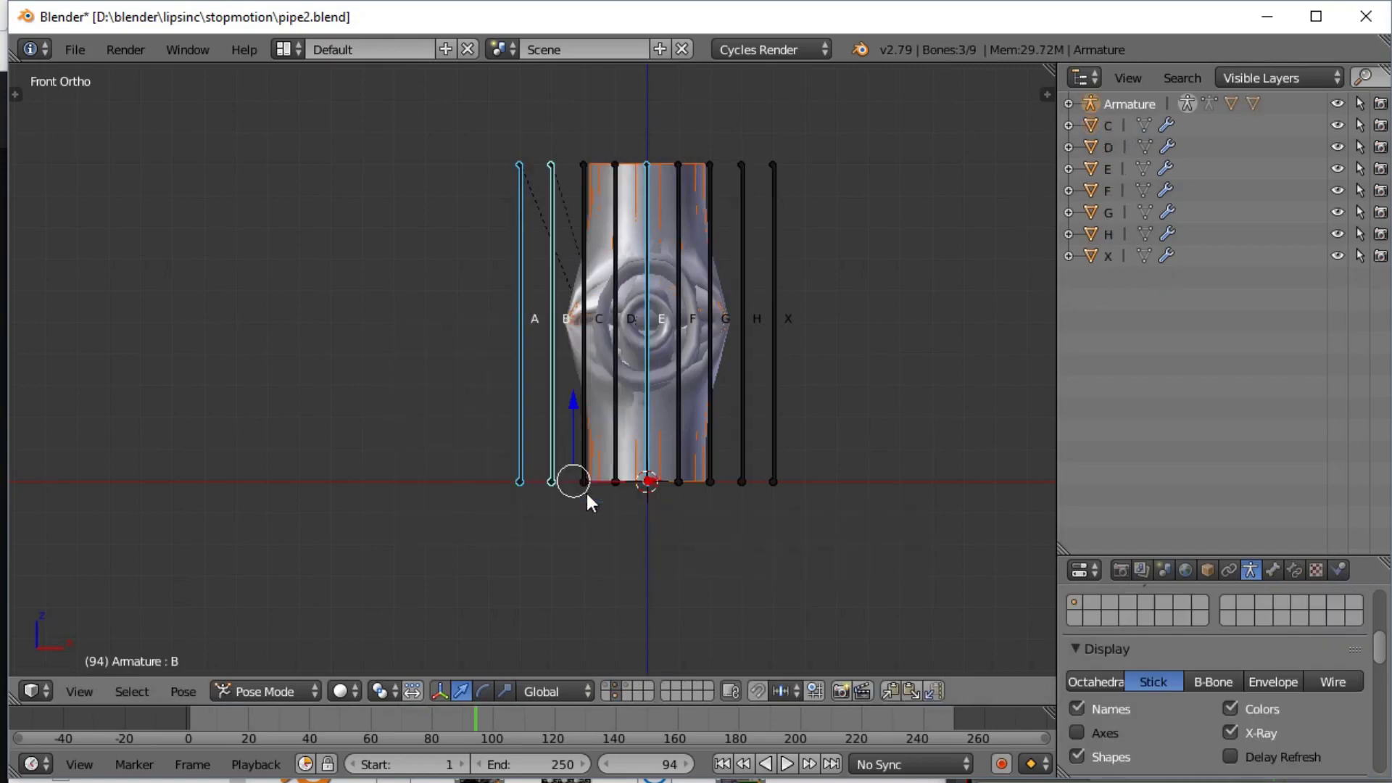
pyautogui.click(1108, 125)
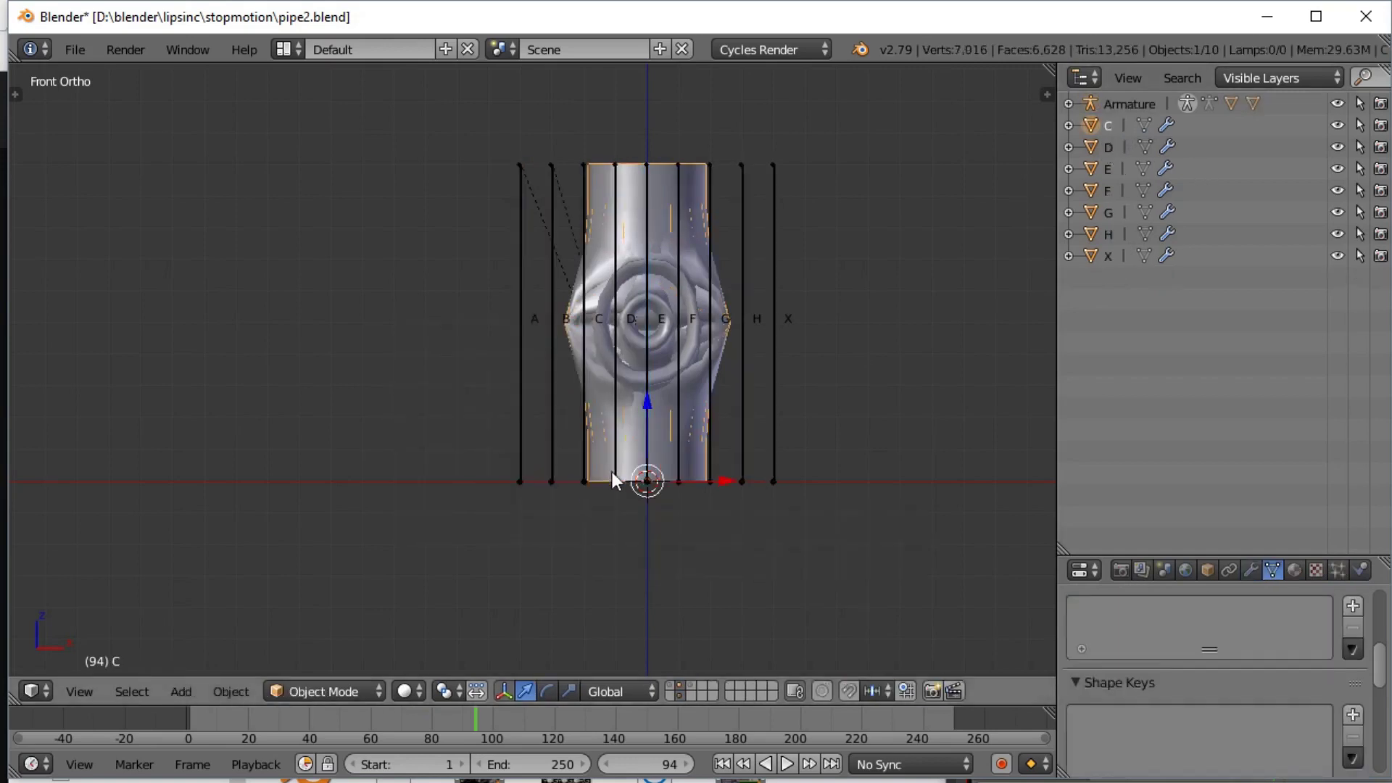
pyautogui.keyDown('shift'); pyautogui.rightClick(584, 366); pyautogui.keyUp('shift')
pyautogui.hotkey('ctrl', 'p')
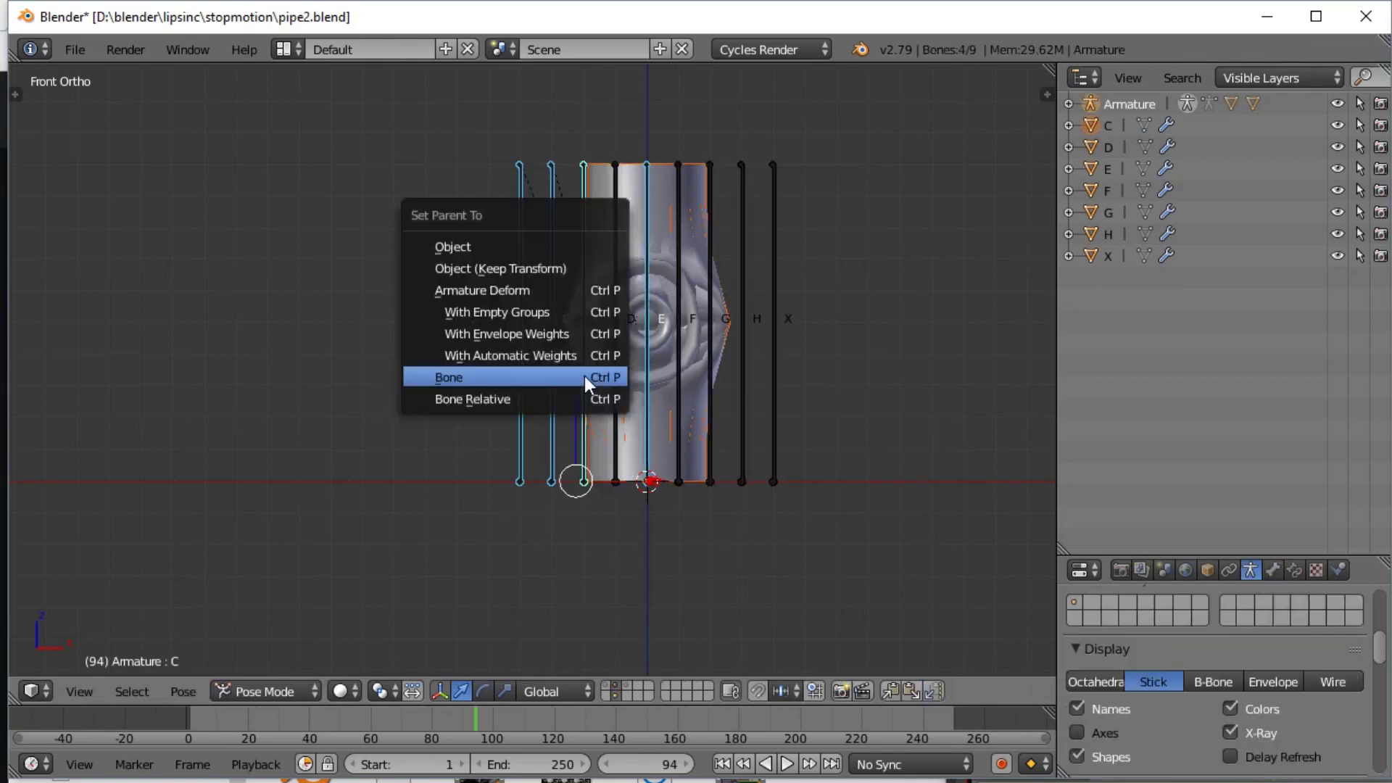
pyautogui.click(585, 377)
# - Parent mouth mesh D to bone D and mesh E to bone E, using the Bone parent type
pyautogui.rightClick(607, 425)
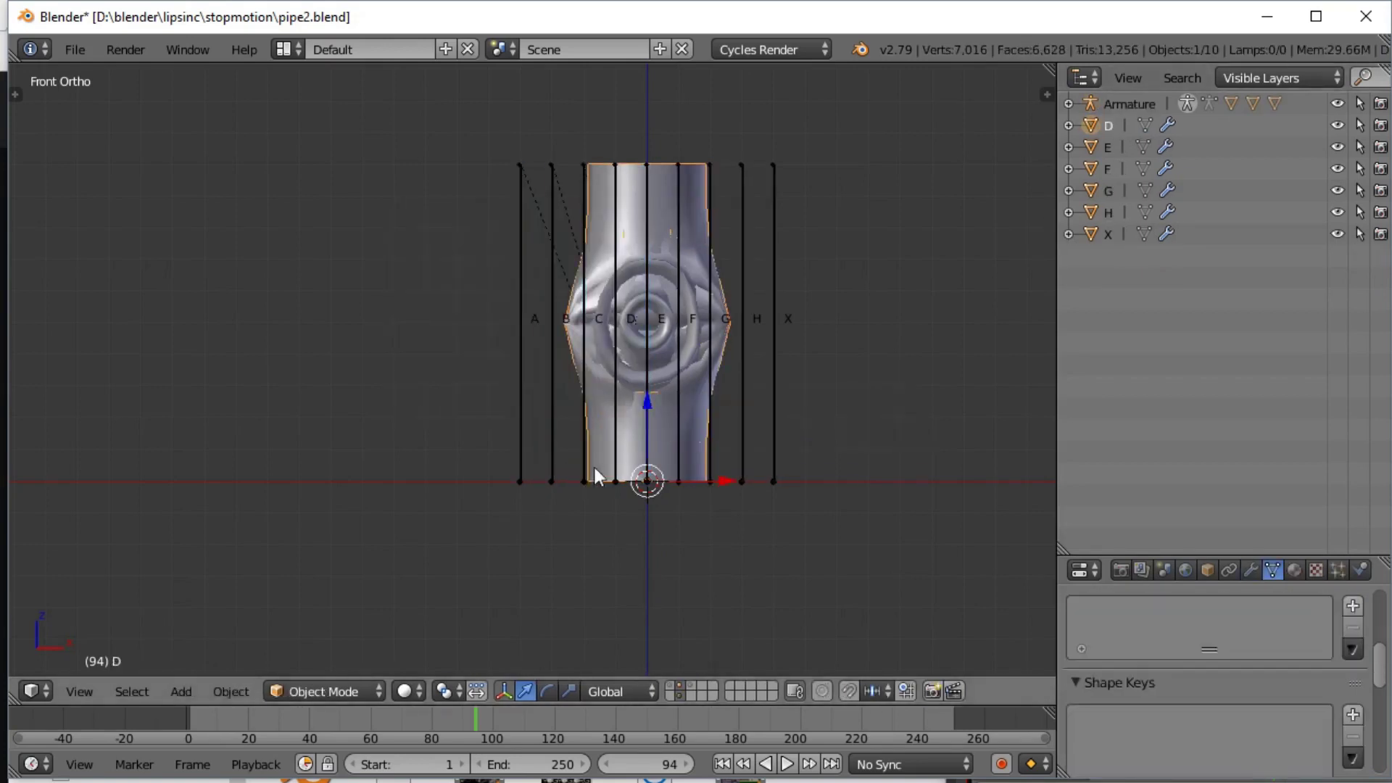
pyautogui.keyDown('shift'); pyautogui.rightClick(612, 399); pyautogui.keyUp('shift')
pyautogui.hotkey('ctrl', 'p')
pyautogui.click(612, 400)
pyautogui.rightClick(634, 203)
pyautogui.keyDown('shift'); pyautogui.rightClick(648, 211); pyautogui.keyUp('shift')
pyautogui.hotkey('ctrl', 'p')
pyautogui.click(651, 210)
# - Parent mouth mesh F to bone F and mesh G to bone G, using the Bone parent type
pyautogui.rightClick(641, 242)
pyautogui.keyDown('shift'); pyautogui.rightClick(647, 241); pyautogui.keyUp('shift')
pyautogui.hotkey('ctrl', 'p')
pyautogui.click(647, 240)
pyautogui.rightClick(696, 247)
pyautogui.keyDown('shift'); pyautogui.rightClick(710, 305); pyautogui.keyUp('shift')
pyautogui.hotkey('ctrl', 'p')
pyautogui.click(774, 376)
# - Parent mouth mesh H to bone H and mesh X to bone X, using the Bone parent type
pyautogui.click(1098, 131)
pyautogui.keyDown('shift'); pyautogui.rightClick(746, 321); pyautogui.keyUp('shift')
pyautogui.hotkey('ctrl', 'p')
pyautogui.click(758, 333)
pyautogui.click(1099, 127)
pyautogui.keyDown('shift'); pyautogui.rightClick(772, 346); pyautogui.keyUp('shift')
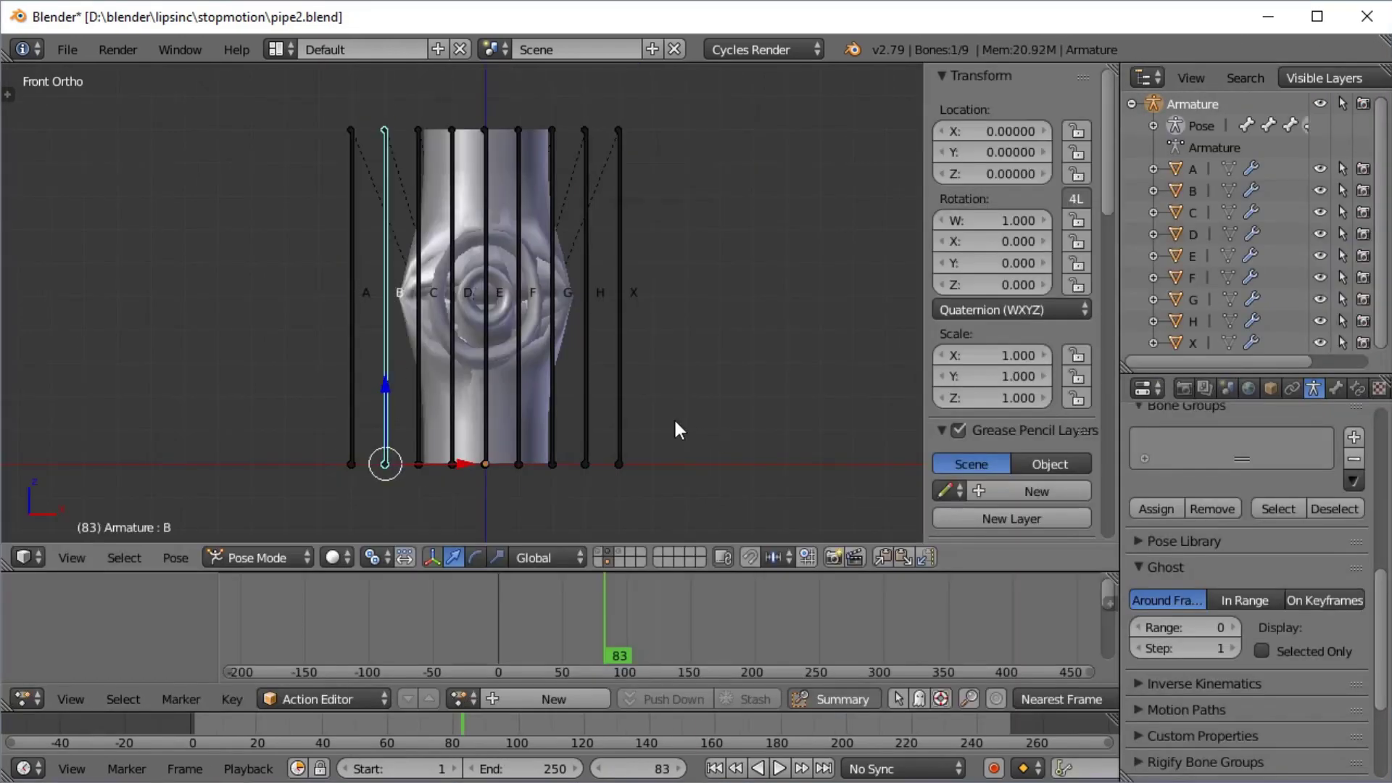
# - Try scaling down bone B, cancel the scaling, and select bones A to D one after another
pyautogui.press('s')
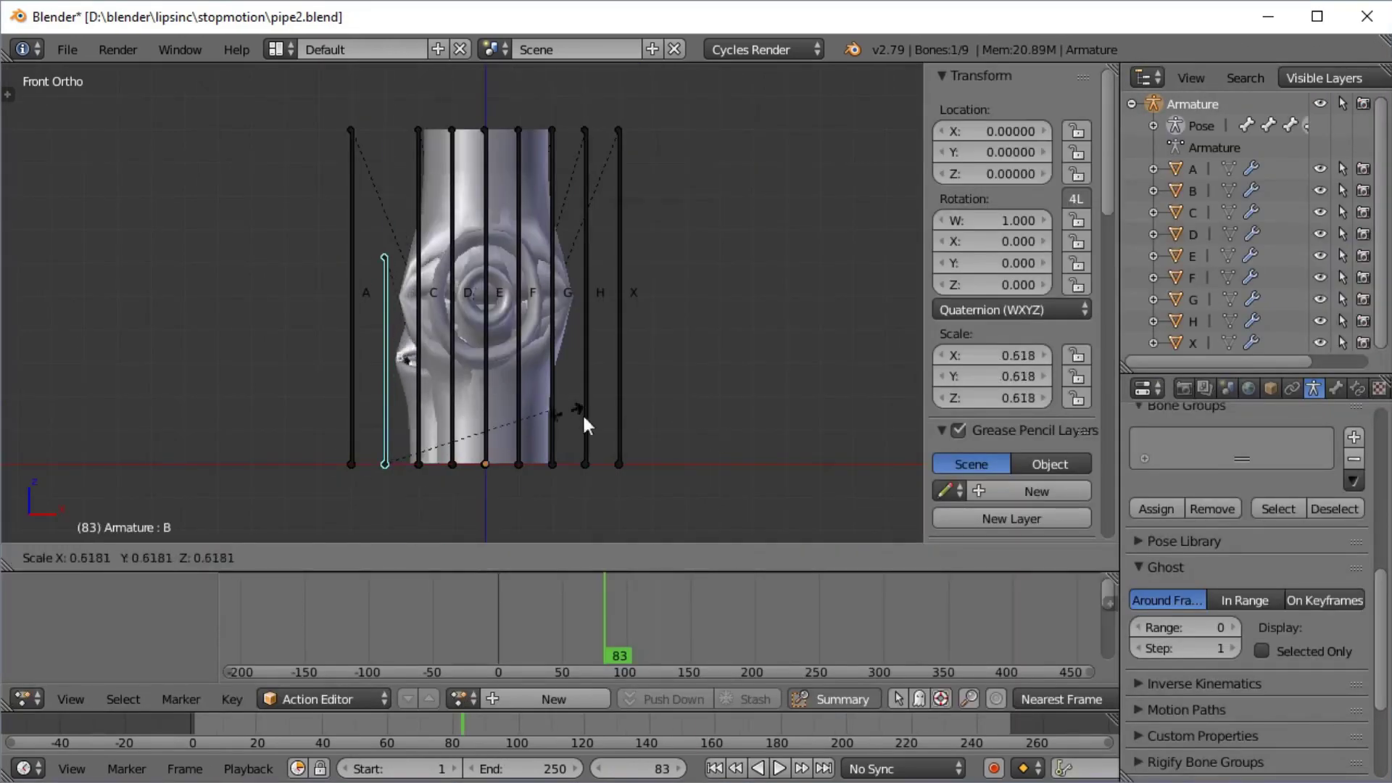
pyautogui.press('Escape')
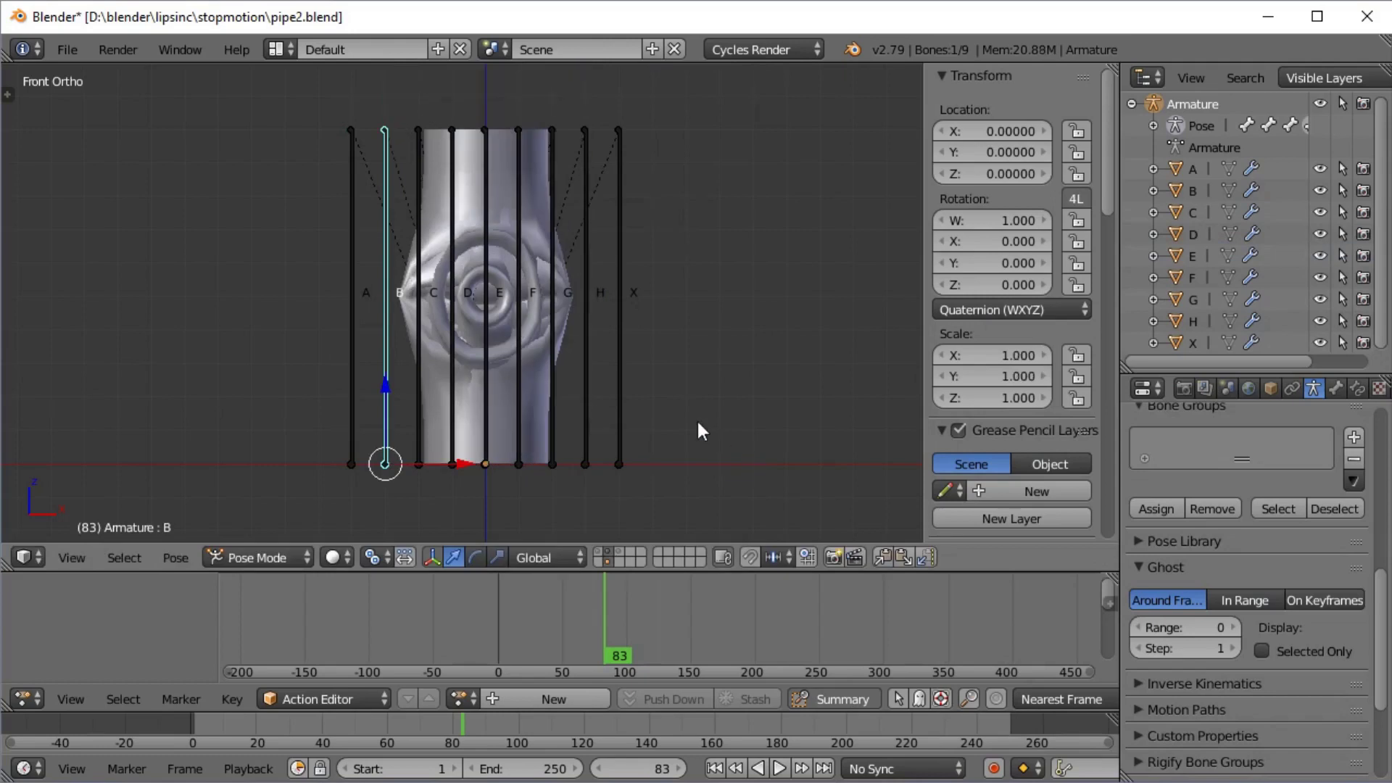
pyautogui.click(343, 389)
pyautogui.rightClick(342, 384)
pyautogui.rightClick(383, 398)
pyautogui.rightClick(421, 401)
pyautogui.rightClick(460, 403)
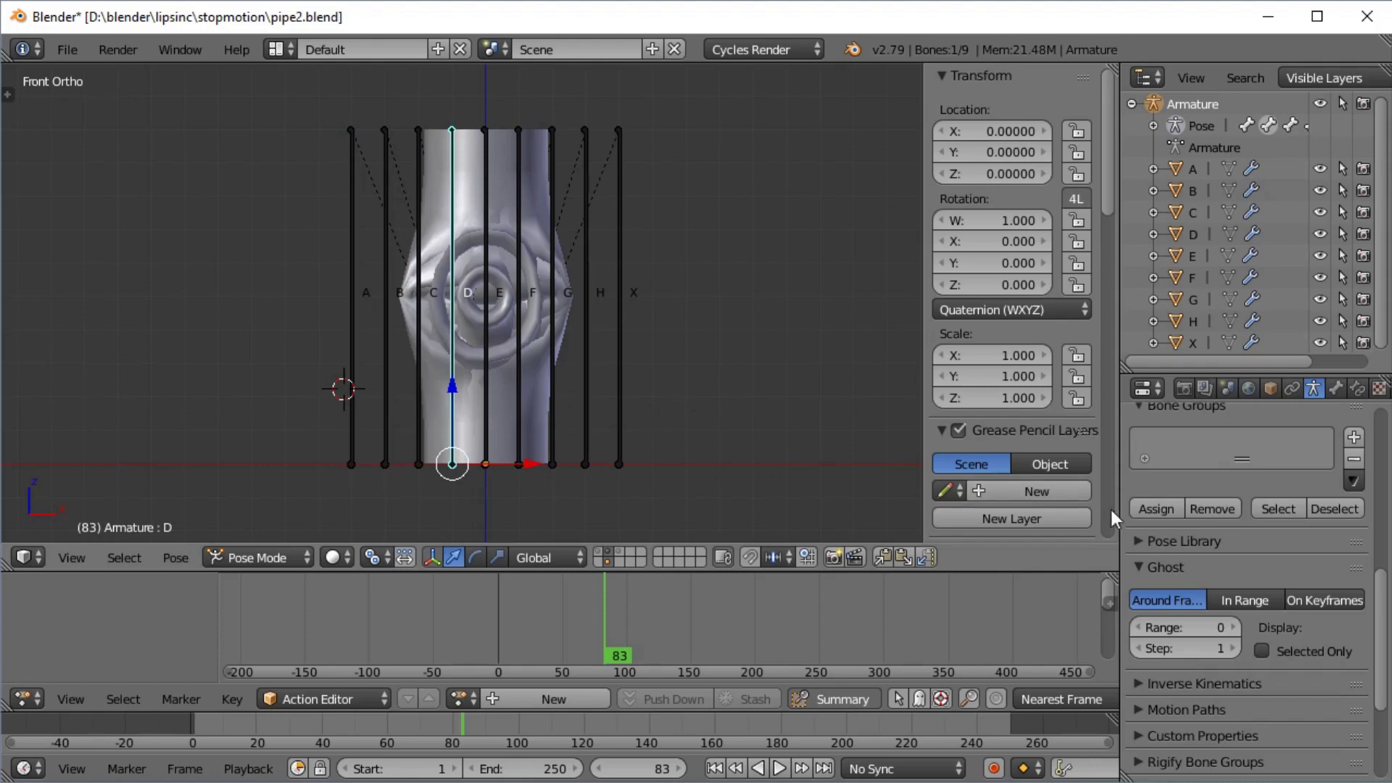
# - Add a pose library to the armature and switch it to the existing PoseLib
pyautogui.click(1165, 541)
pyautogui.click(1243, 573)
pyautogui.click(1144, 573)
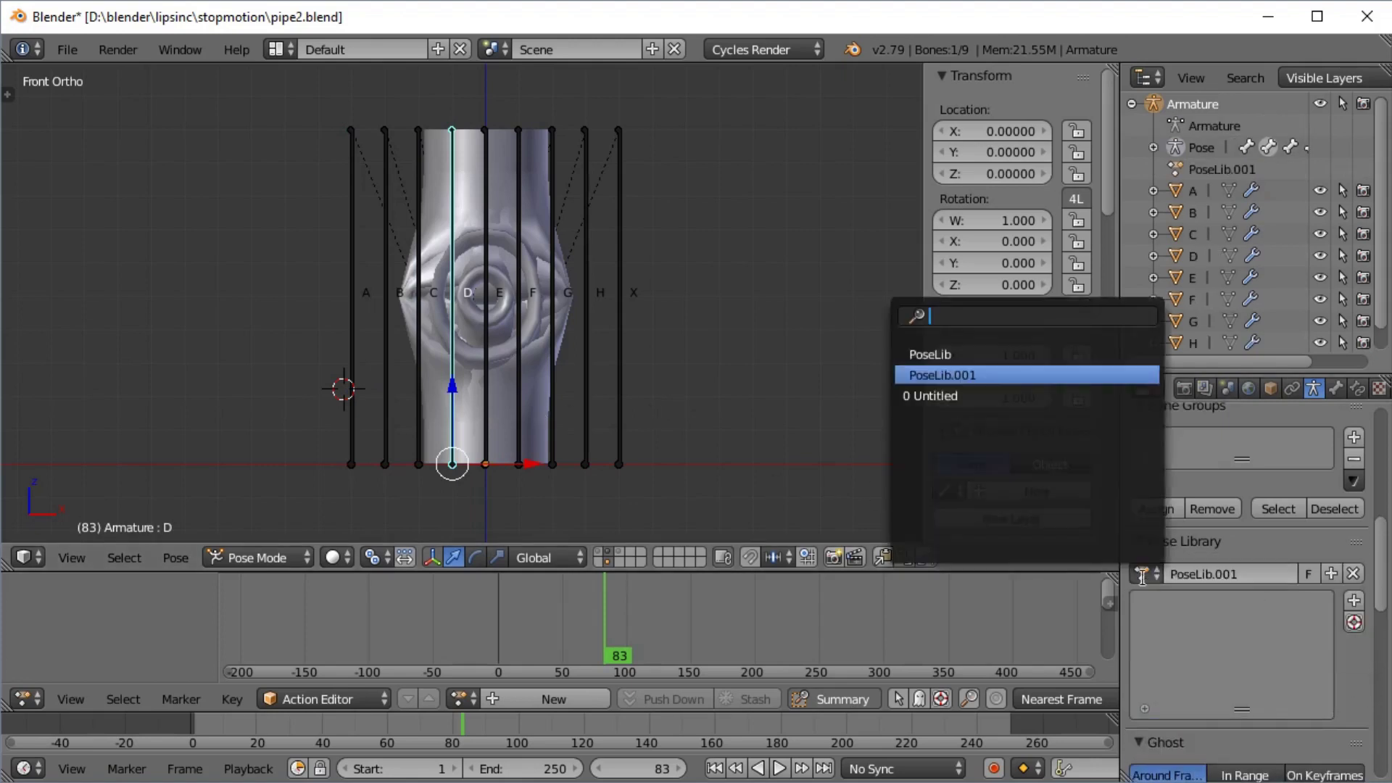
pyautogui.click(1015, 351)
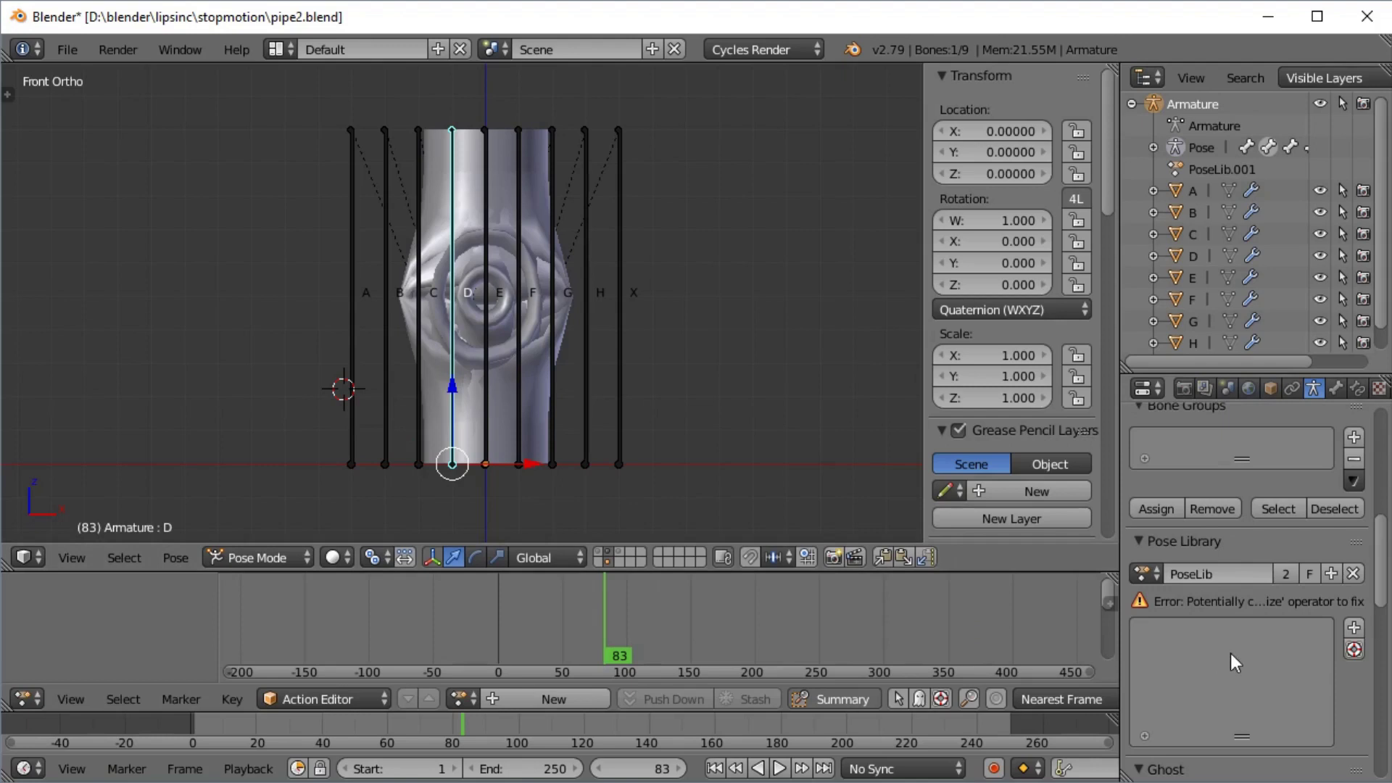
pyautogui.scroll(-3, 1256, 625)
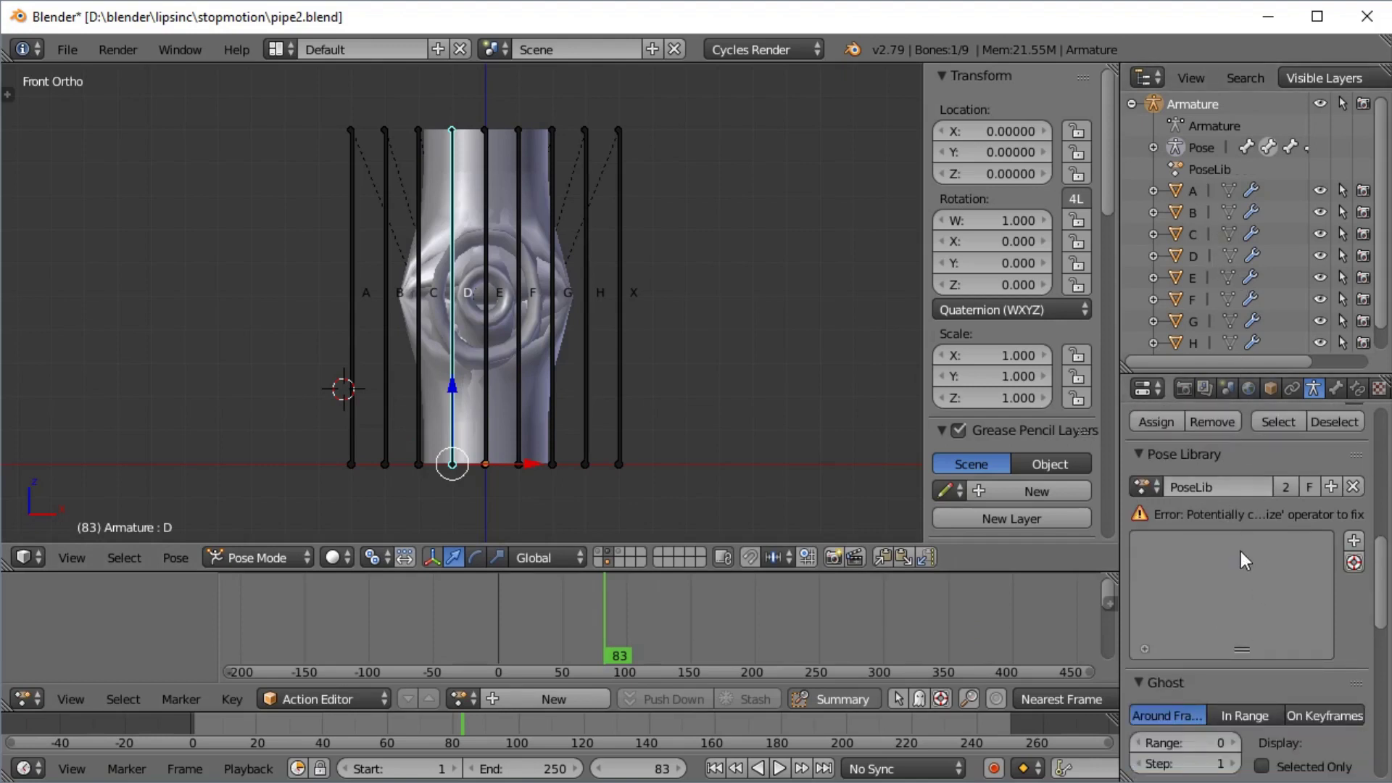
# - Expand the armature's pose bones in the Outliner and select bone A there
pyautogui.rightClick(352, 354)
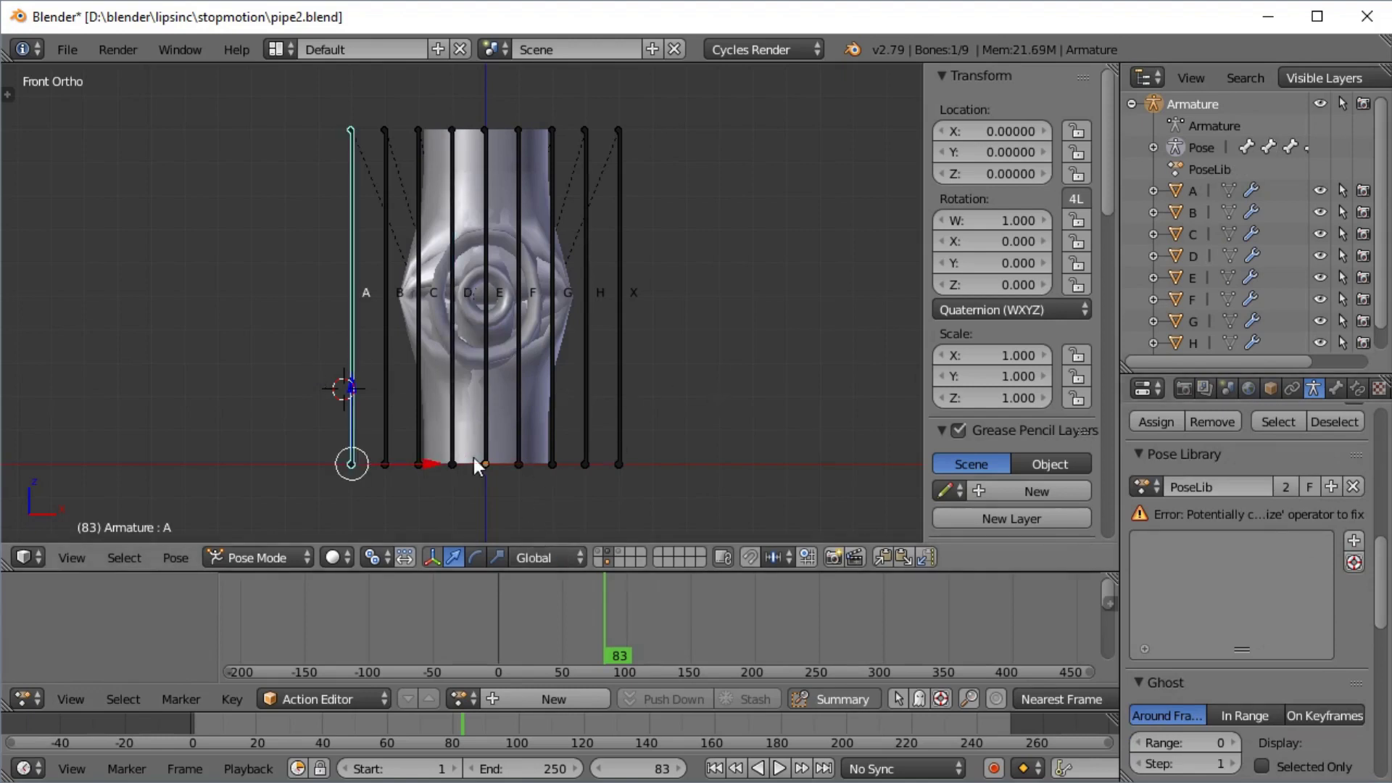
pyautogui.press('a')
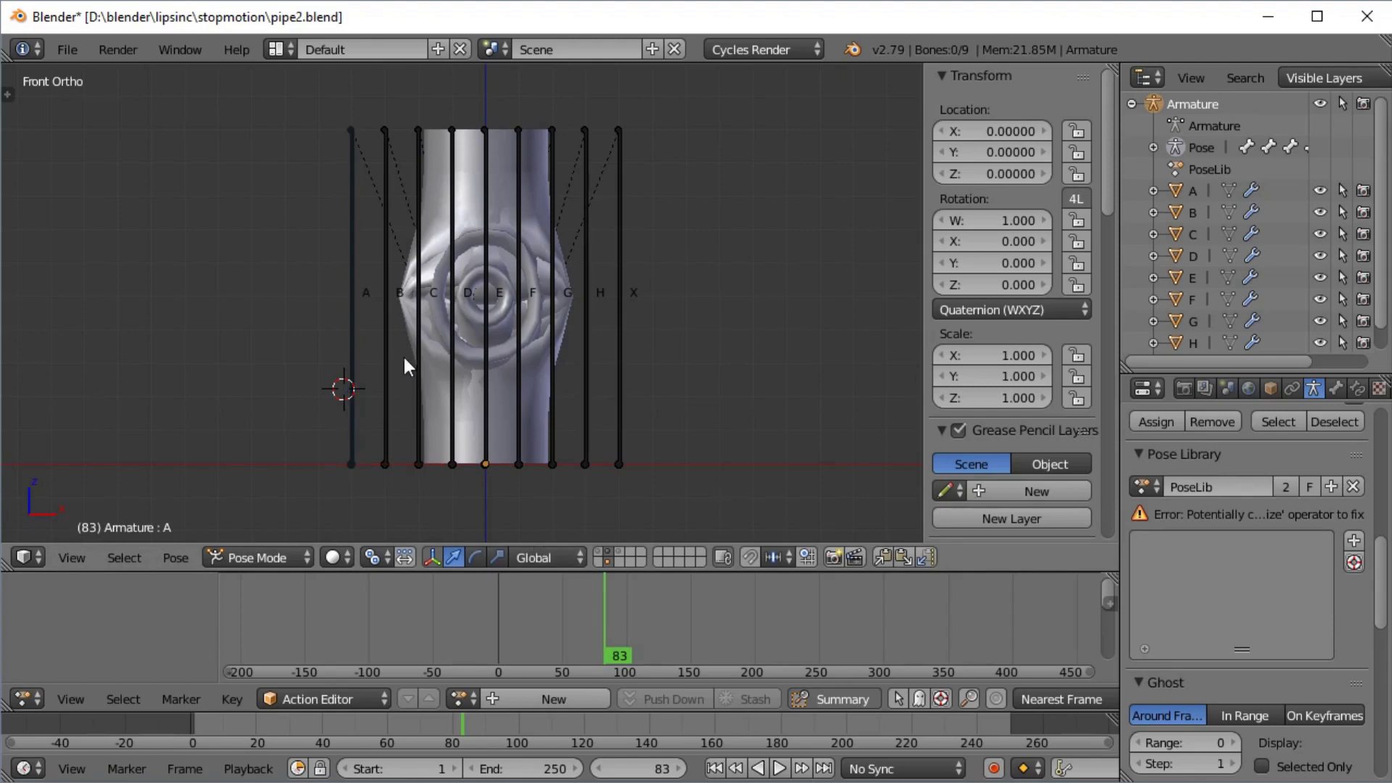
pyautogui.click(1132, 103)
pyautogui.click(1132, 106)
pyautogui.click(1152, 148)
pyautogui.scroll(-2, 1259, 177)
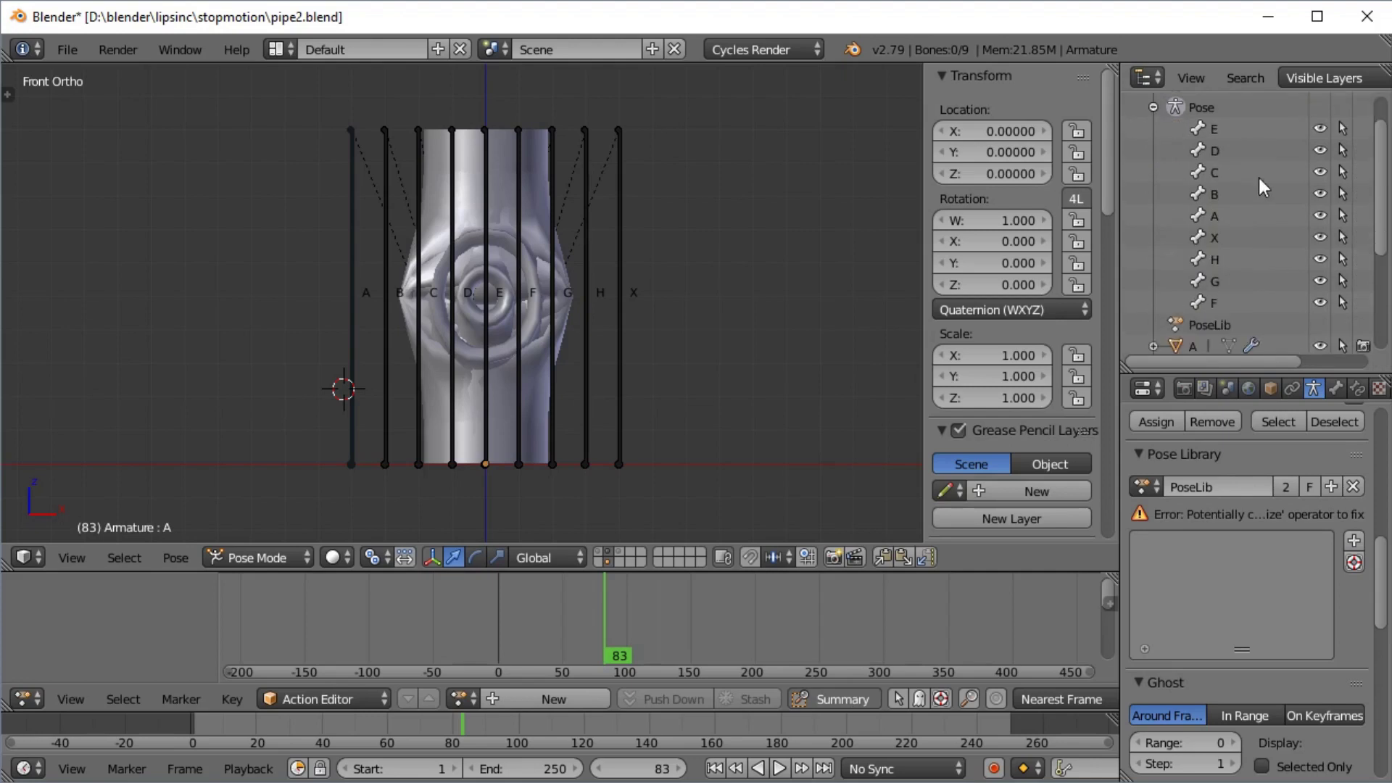
pyautogui.scroll(1, 1377, 195)
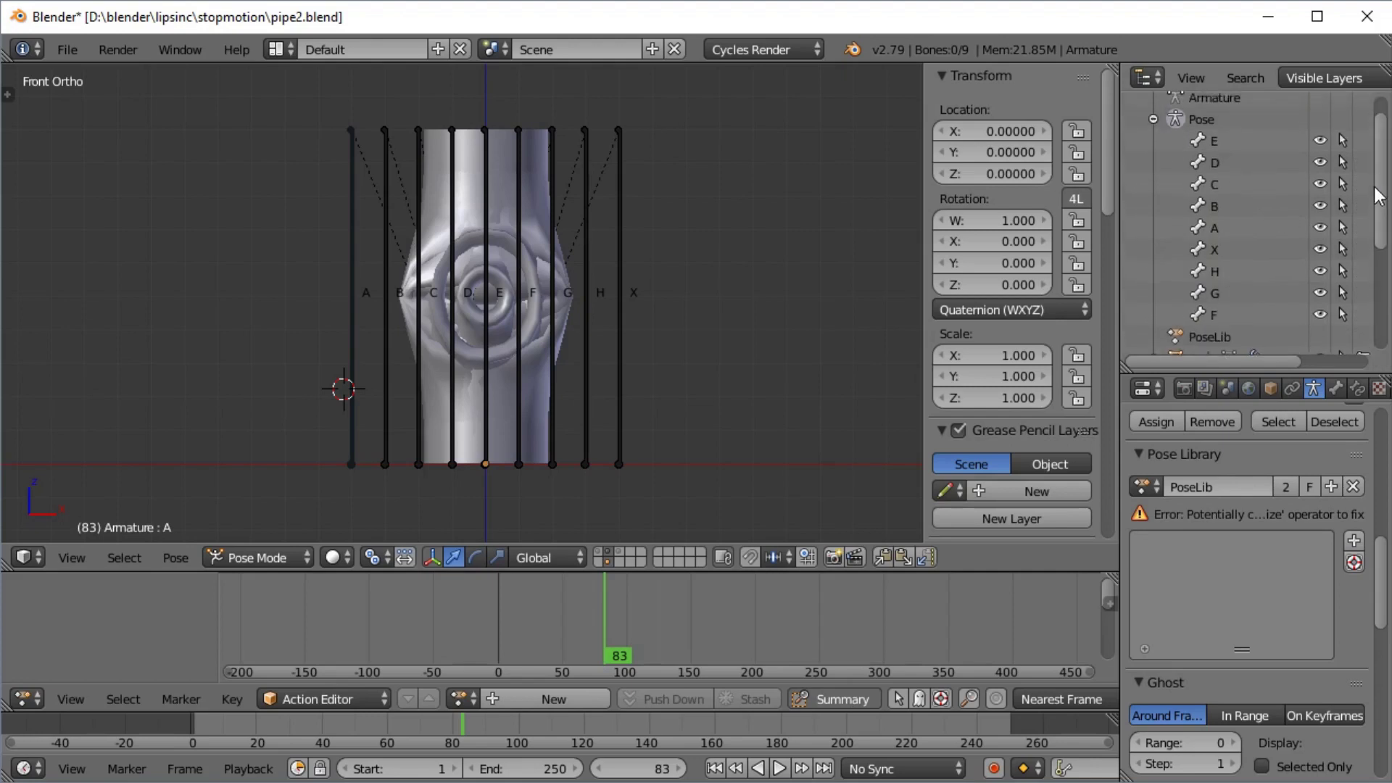
pyautogui.click(1215, 229)
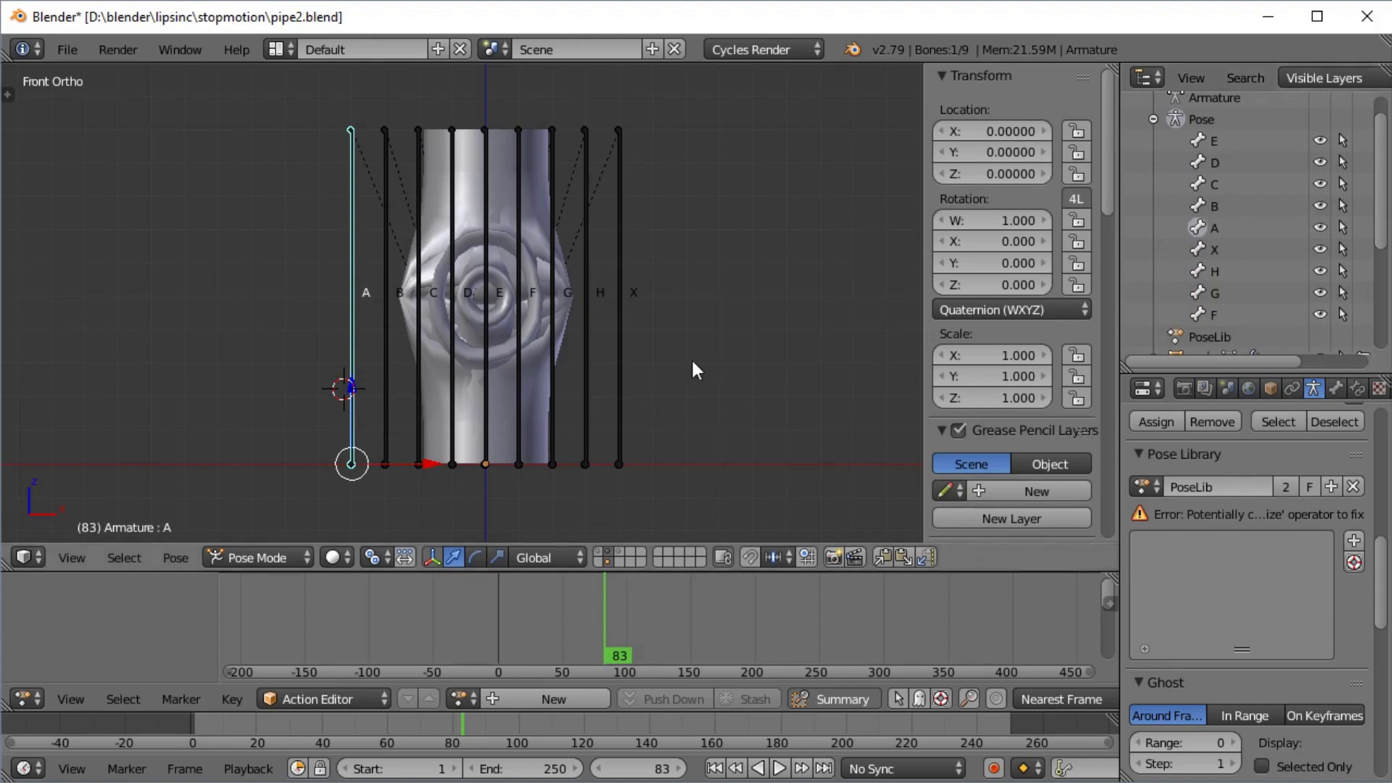
# - Set the pivot point to Individual Origins
pyautogui.click(371, 557)
pyautogui.click(384, 552)
pyautogui.click(385, 551)
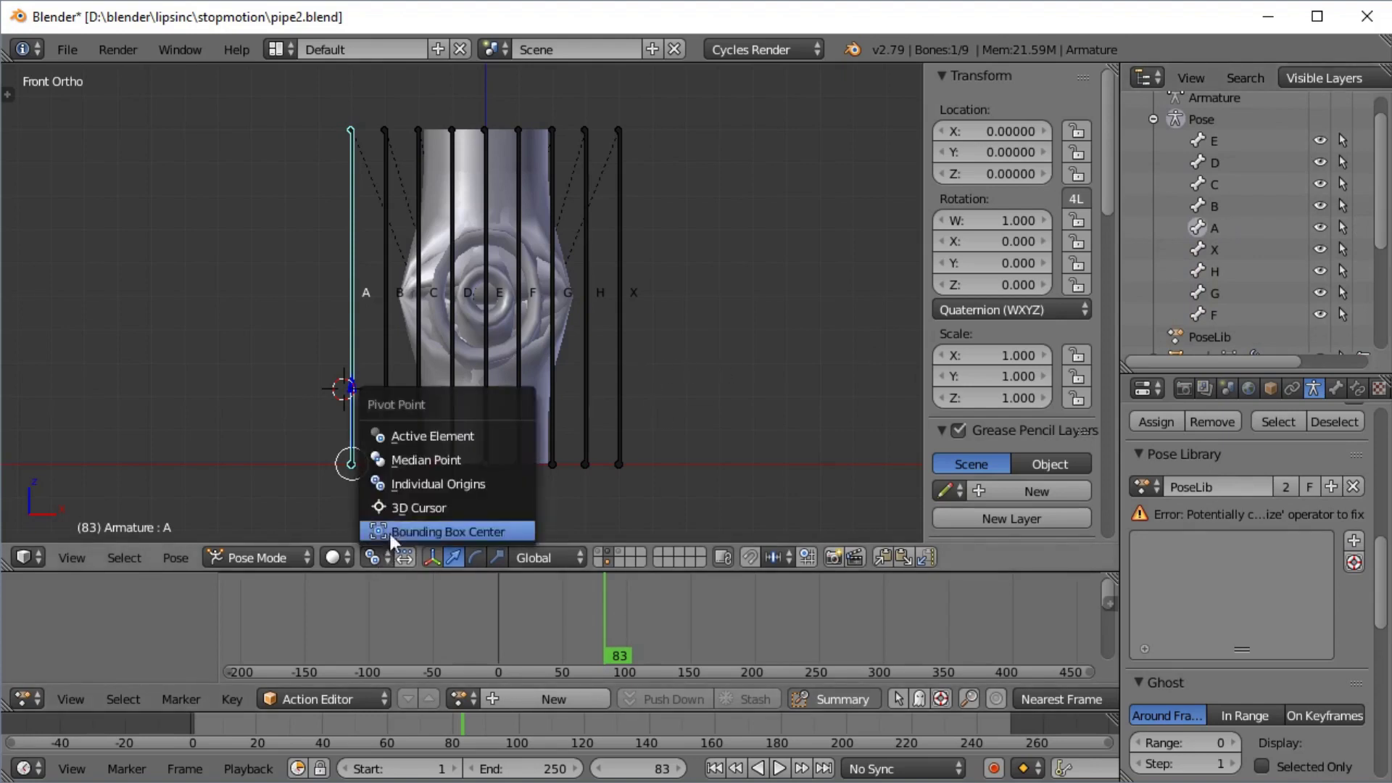
pyautogui.click(467, 485)
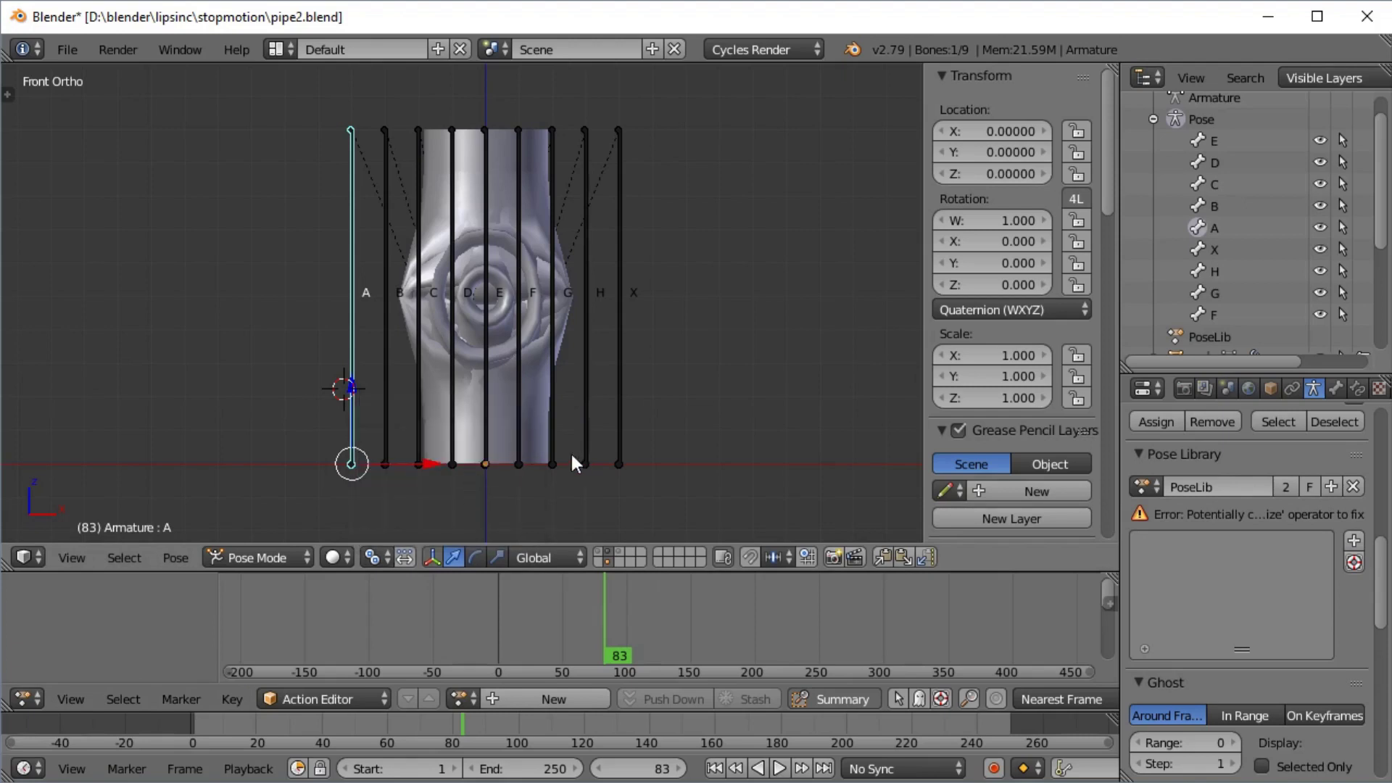
# - Select every pose bone except A and scale them to 0, leaving only mouth shape A showing
pyautogui.press('a')
pyautogui.press('a')
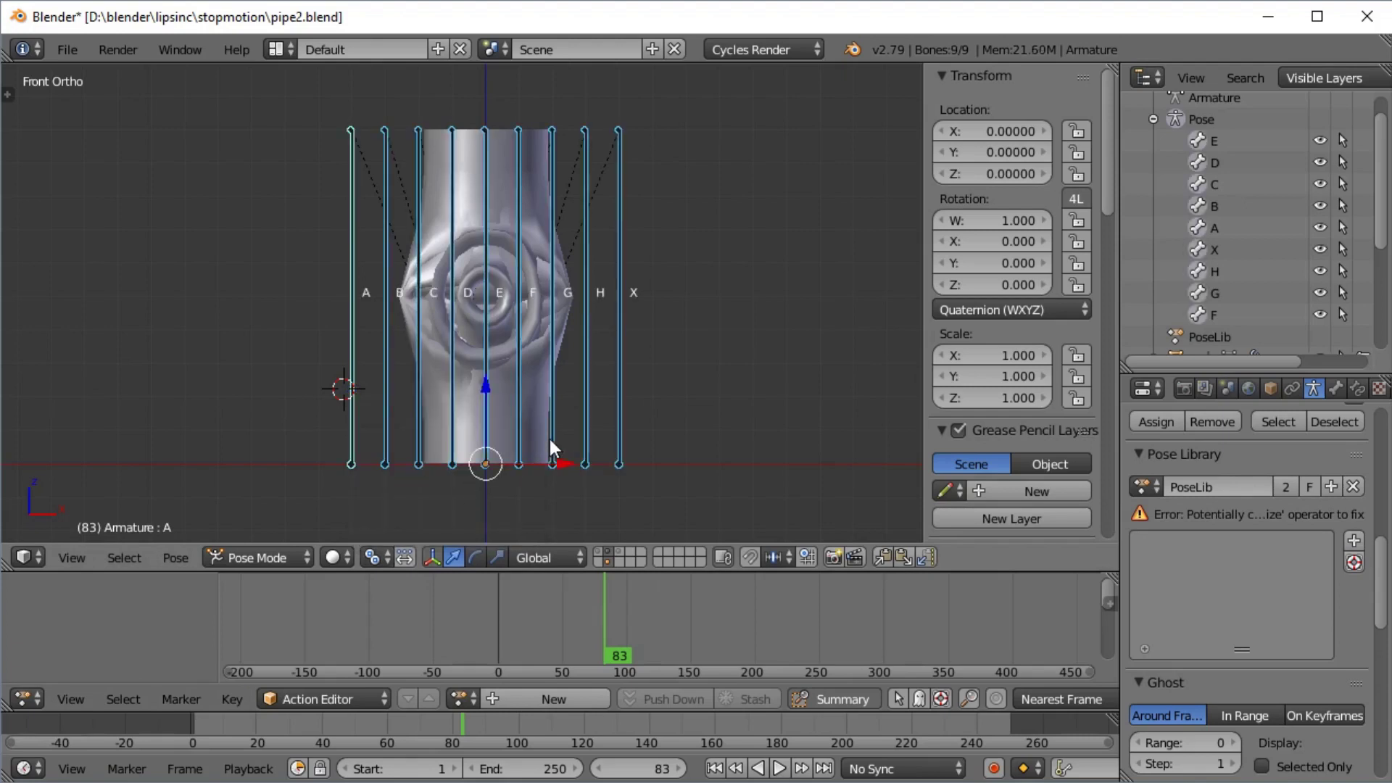
pyautogui.keyDown('shift'); pyautogui.rightClick(354, 349); pyautogui.keyUp('shift')
pyautogui.press('s')
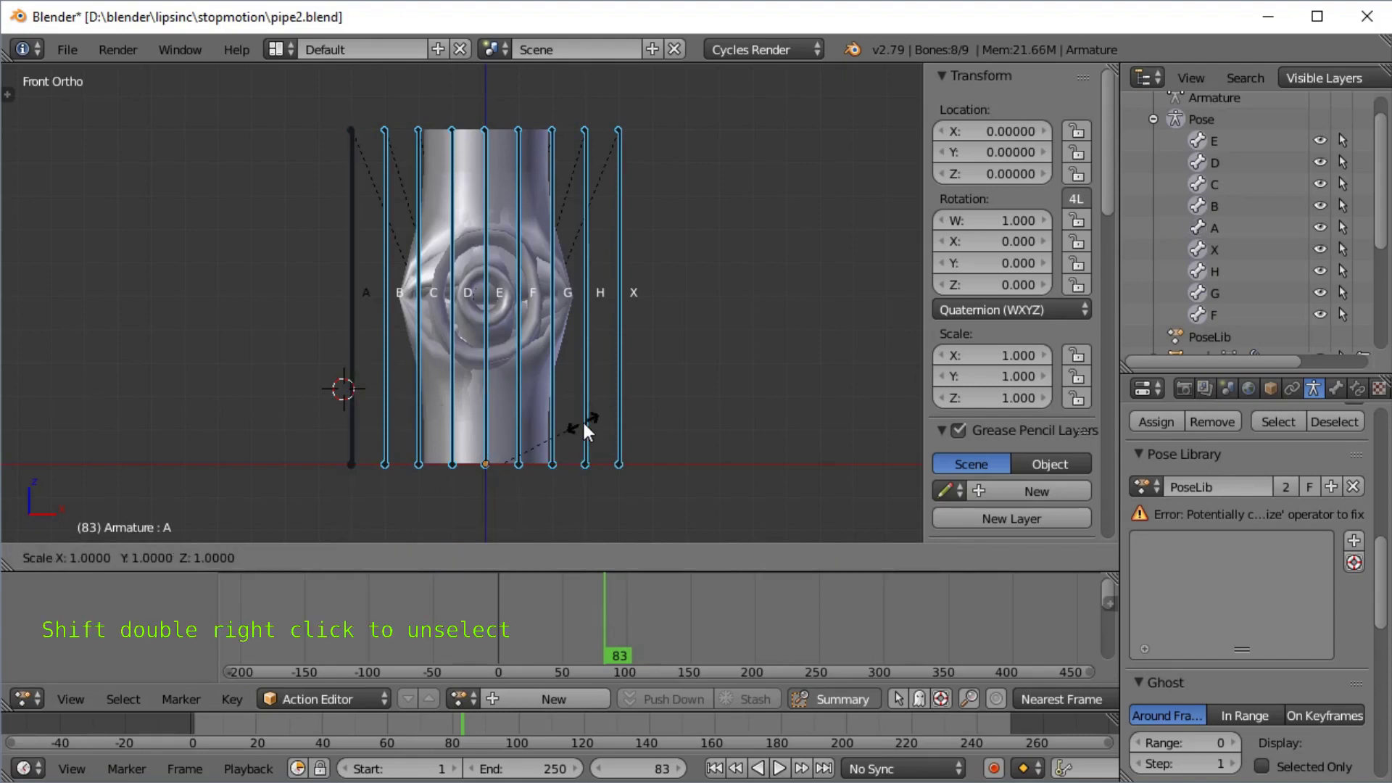
pyautogui.press('0')
pyautogui.press('Return')
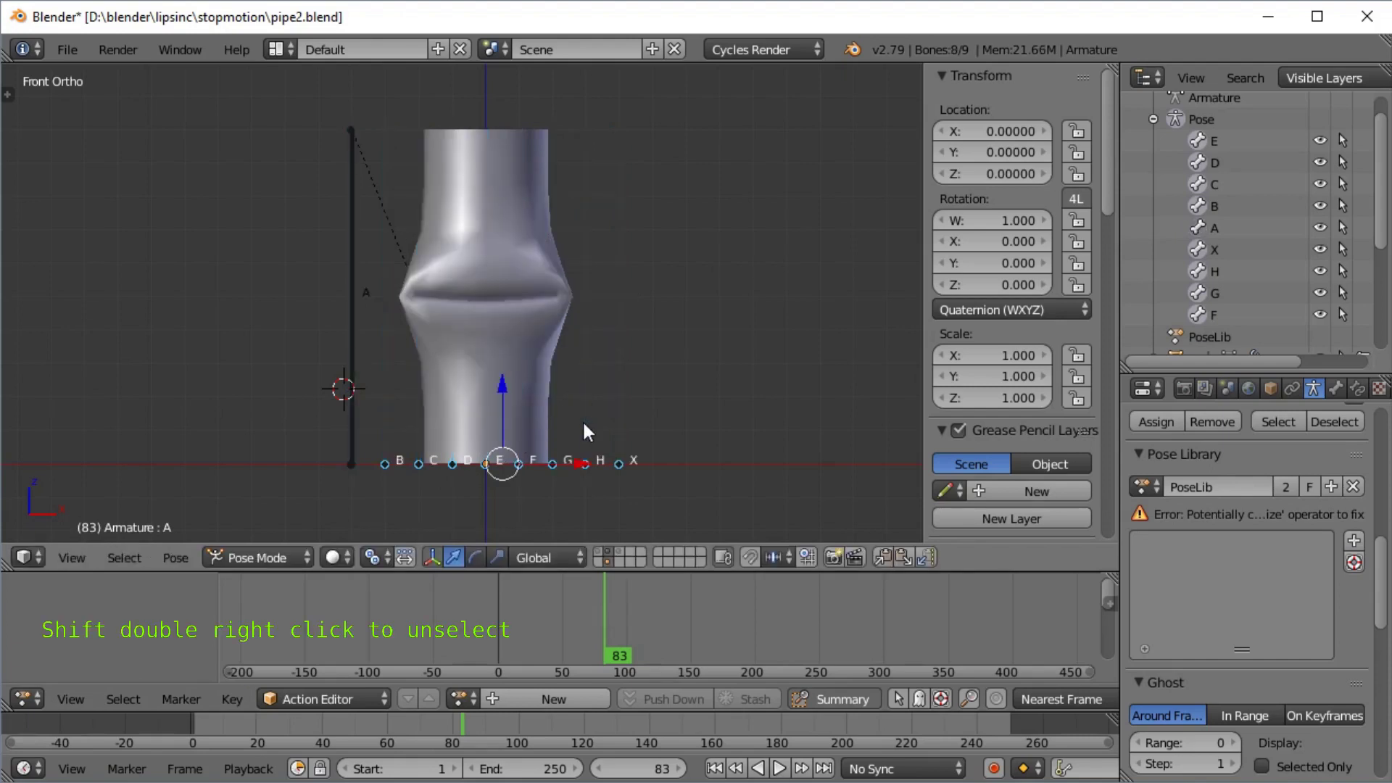
# - Include bone A in the selection and save all bones in the pose library as a new pose named A
pyautogui.click(1354, 540)
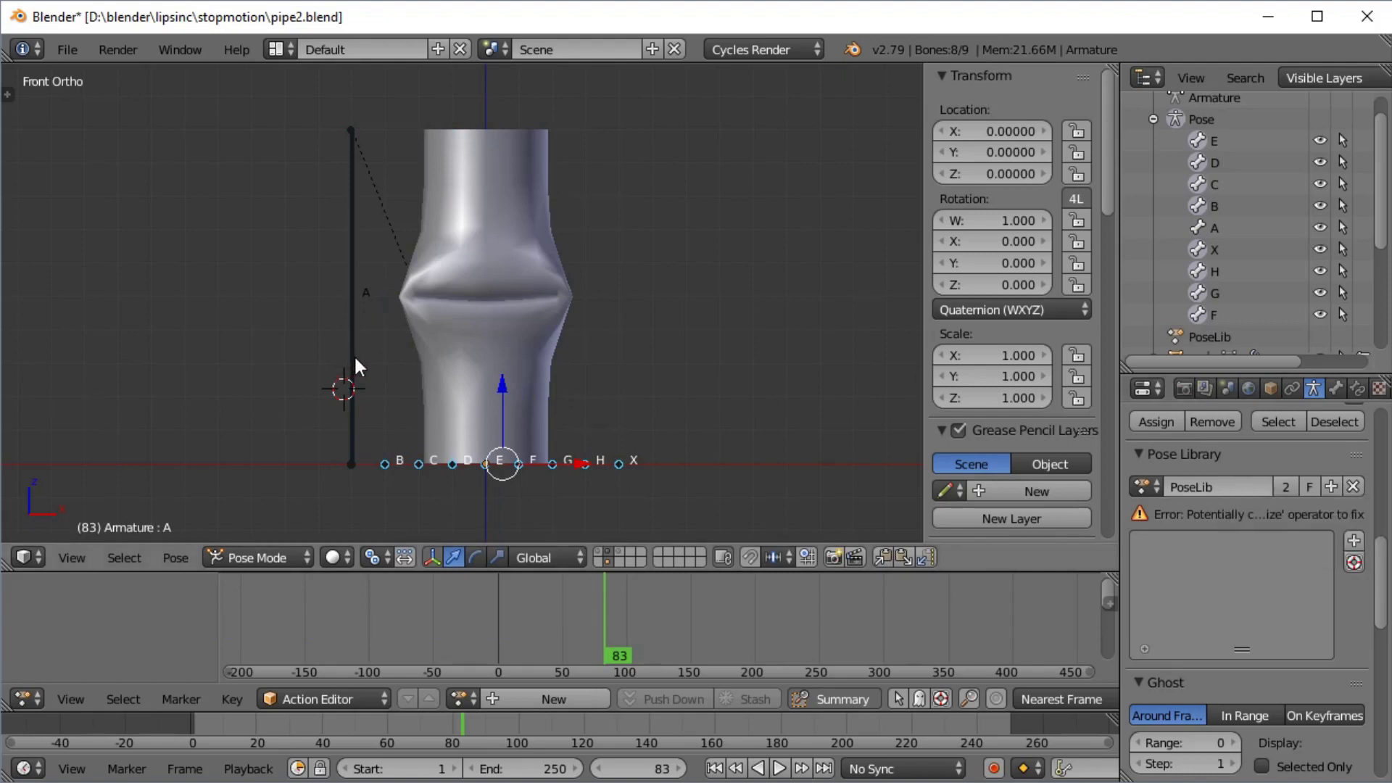
pyautogui.keyDown('shift'); pyautogui.rightClick(353, 359); pyautogui.keyUp('shift')
pyautogui.click(1353, 540)
pyautogui.click(1317, 535)
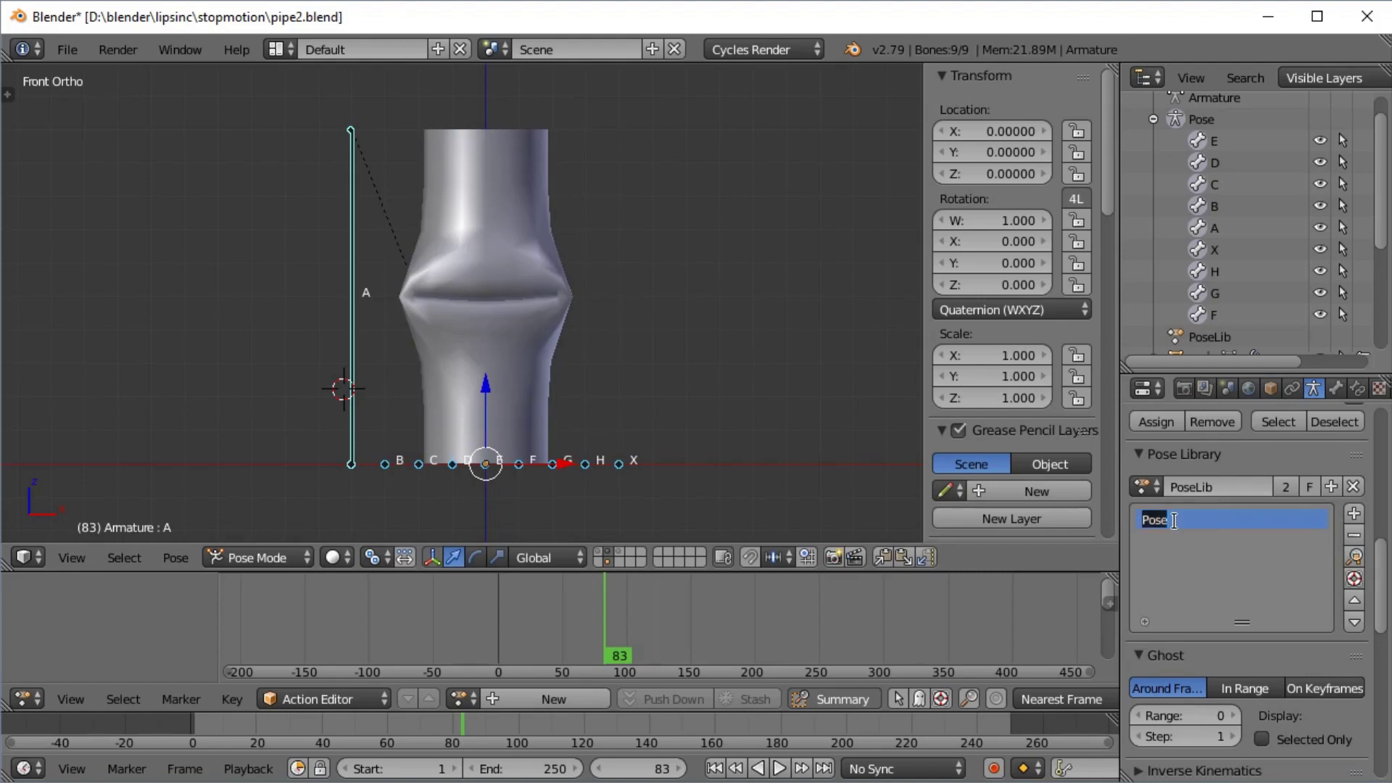
pyautogui.write('A')
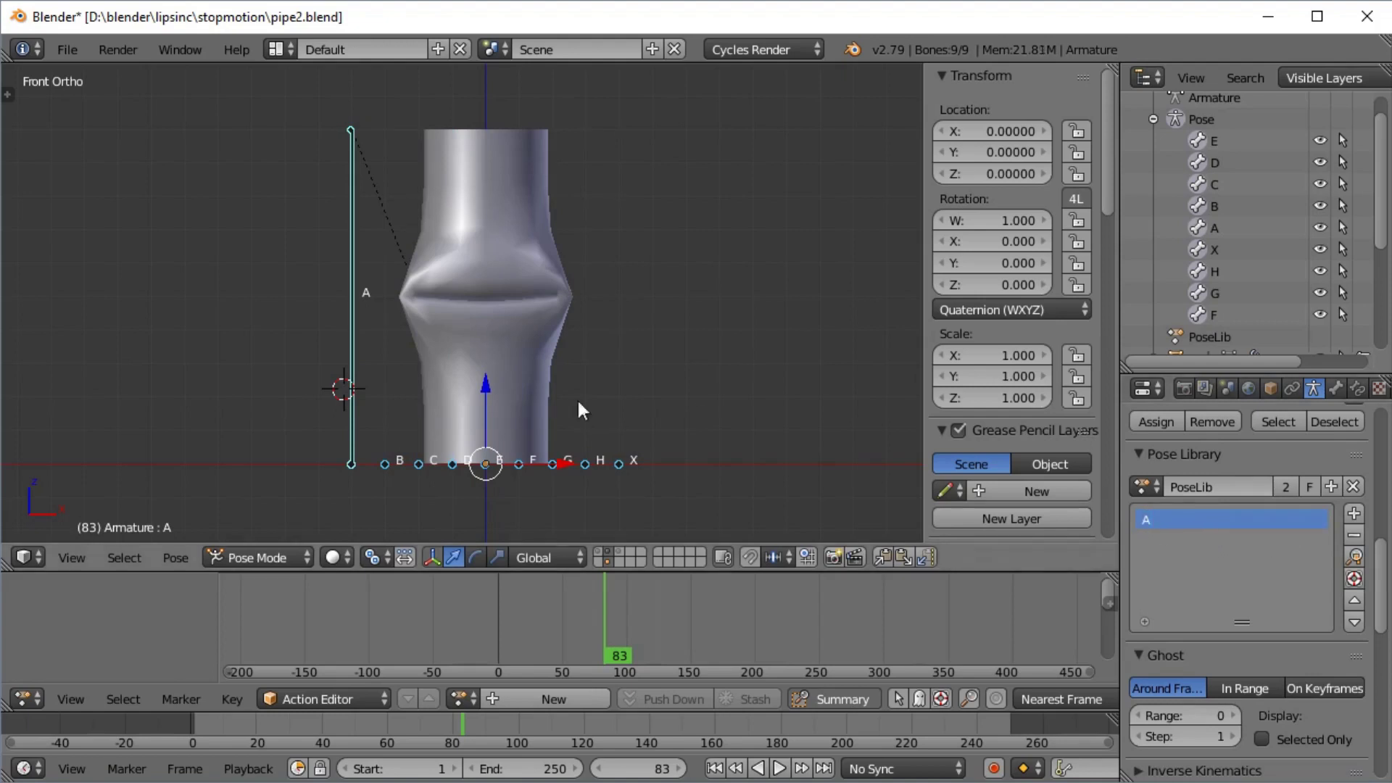
# - Reset the scale of all bones, and scale every bone except B to 0 to isolate mouth shape B
pyautogui.hotkey('alt', 'r')
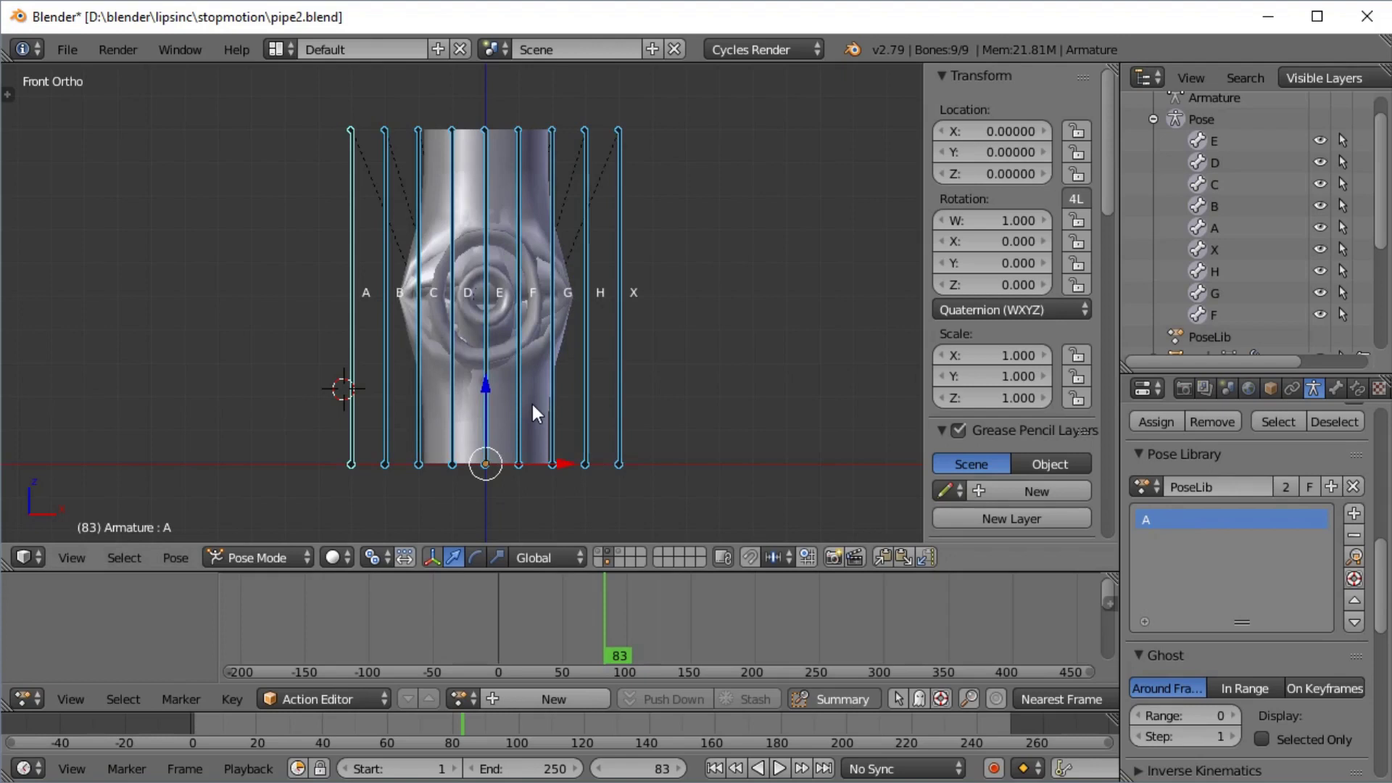
pyautogui.keyDown('shift'); pyautogui.rightClick(390, 332); pyautogui.keyUp('shift')
pyautogui.keyDown('shift'); pyautogui.rightClick(390, 332); pyautogui.keyUp('shift')
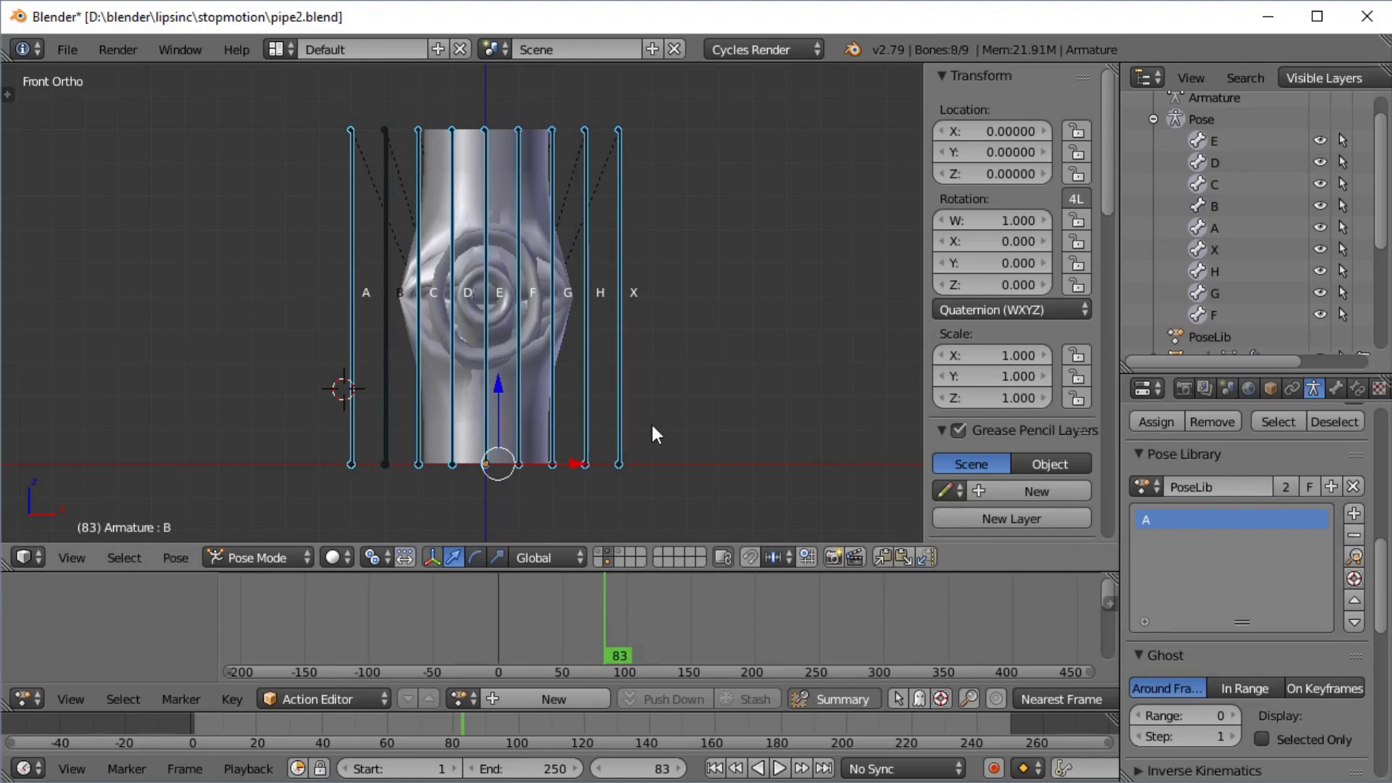
pyautogui.press('s')
pyautogui.press('0')
pyautogui.press('Return')
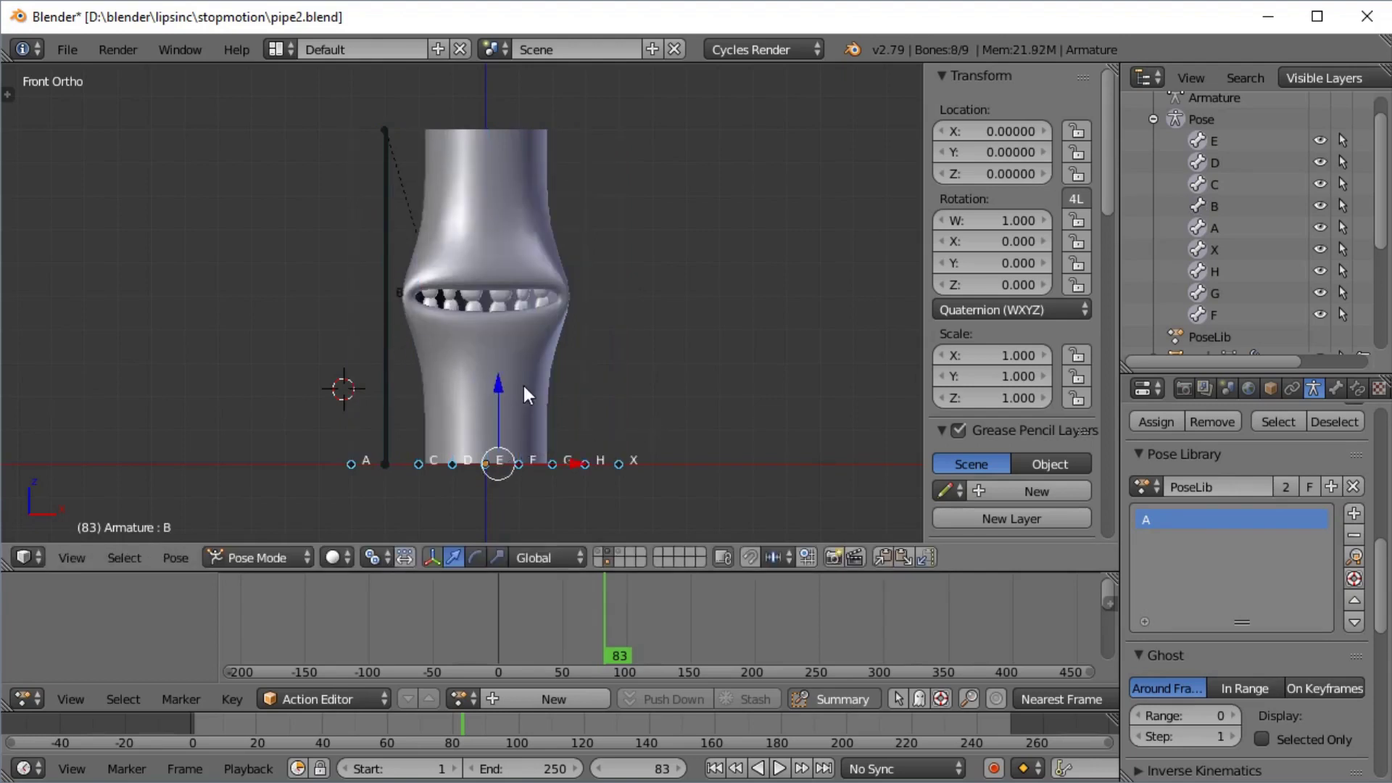
# - Select all bones and add the current arrangement to the pose library as pose B
pyautogui.press('a')
pyautogui.press('a')
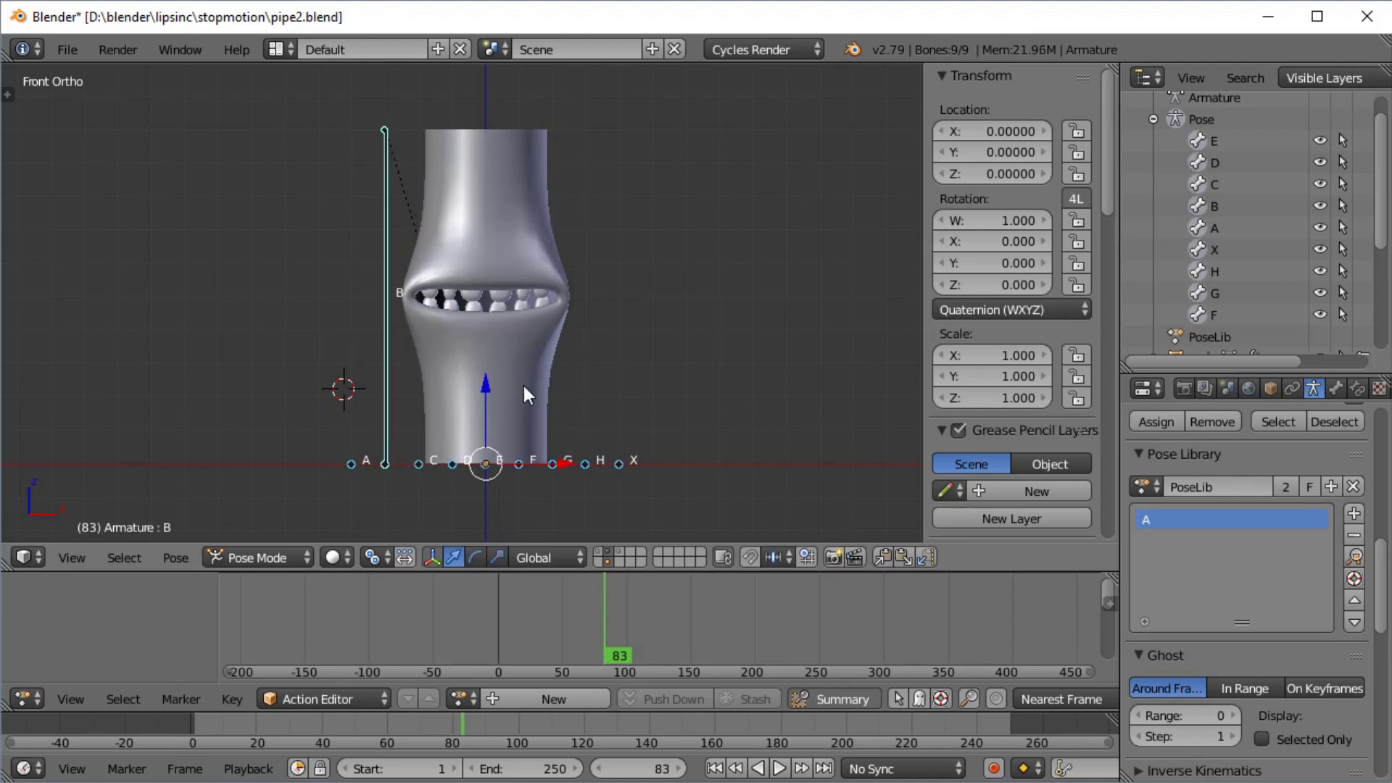
pyautogui.click(1353, 514)
pyautogui.click(1292, 514)
pyautogui.doubleClick(1160, 542)
pyautogui.write('B')
pyautogui.press('Return')
# - Clear the scaling on all bones, and scale all of them except C to 0
pyautogui.hotkey('alt', 's')
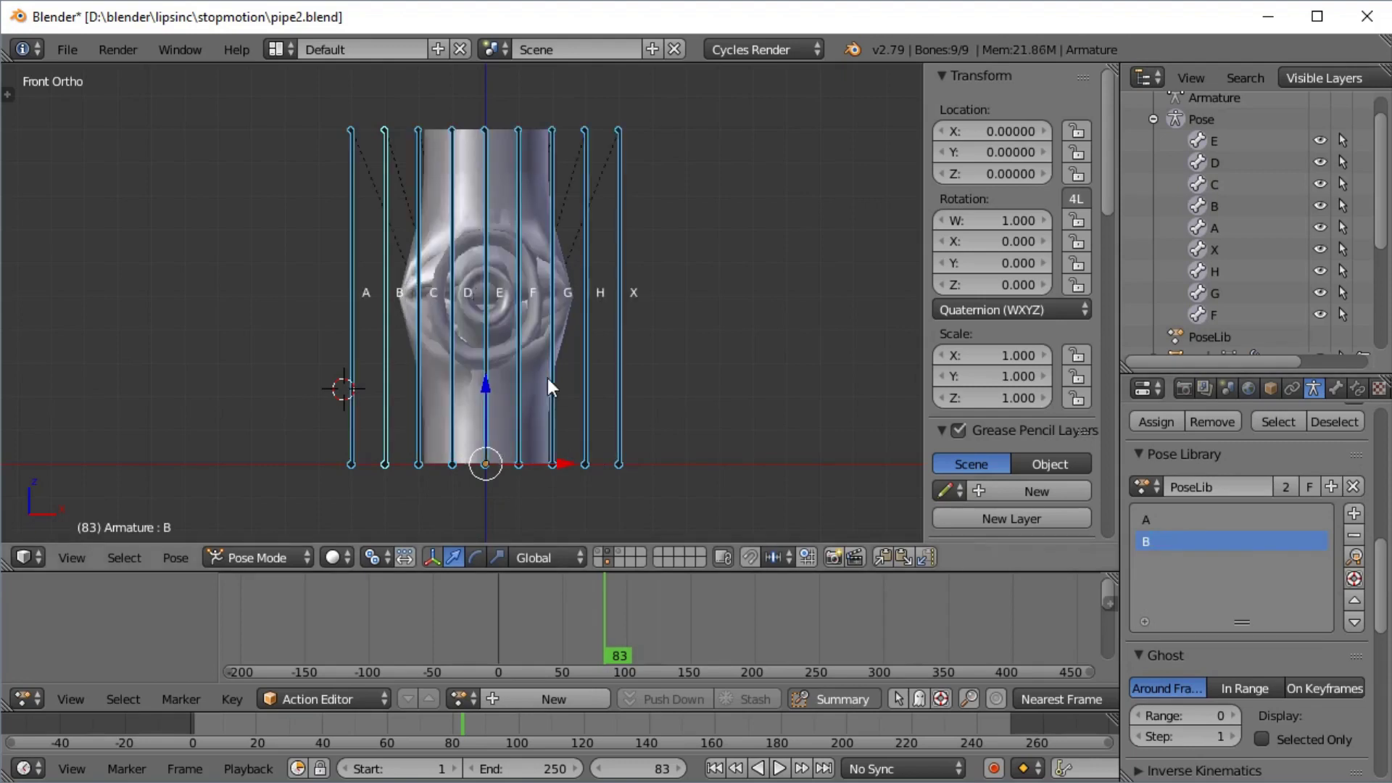
pyautogui.keyDown('shift'); pyautogui.rightClick(422, 336); pyautogui.keyUp('shift')
pyautogui.keyDown('shift'); pyautogui.rightClick(421, 336); pyautogui.keyUp('shift')
pyautogui.write('s0')
pyautogui.press('Return')
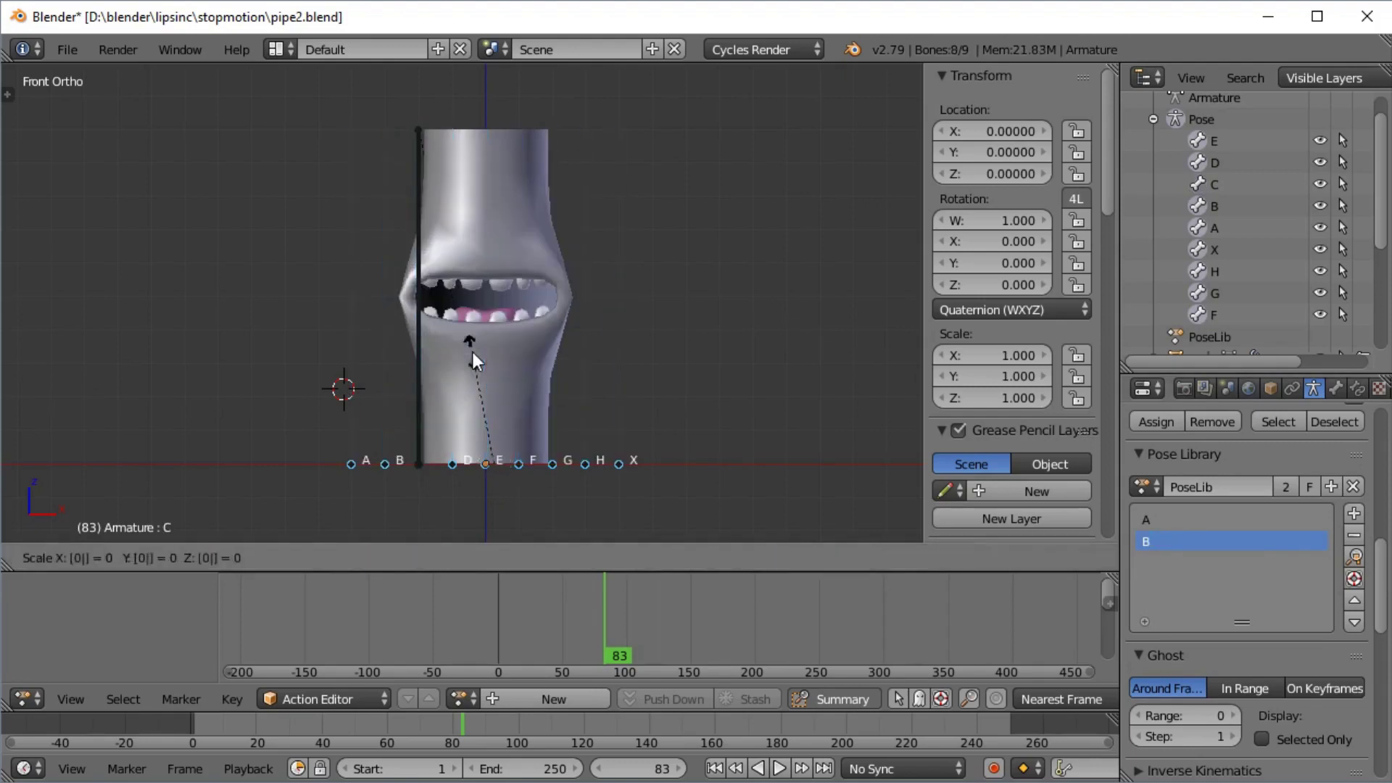
# - Select all bones and store mouth shape C in the pose library as a new pose named C
pyautogui.press('a')
pyautogui.press('a')
pyautogui.click(1354, 513)
pyautogui.click(1262, 537)
# - Restore every bone's scale, and scale all bones except D to 0
pyautogui.hotkey('alt', 's')
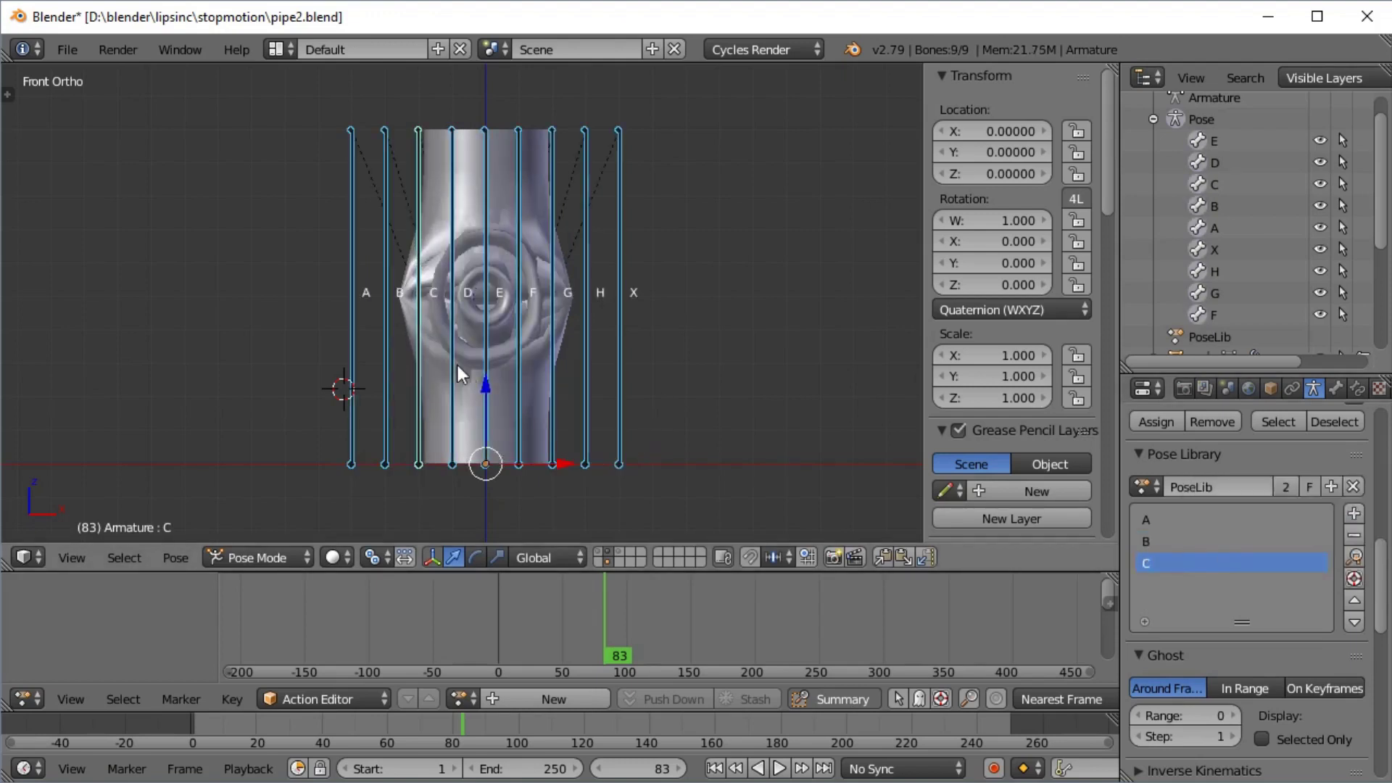
pyautogui.keyDown('shift'); pyautogui.rightClick(452, 337); pyautogui.keyUp('shift')
pyautogui.keyDown('shift'); pyautogui.rightClick(452, 336); pyautogui.keyUp('shift')
pyautogui.write('s0')
# - Store mouth shape D for all bones in the pose library as a new pose named D
pyautogui.click(1354, 513)
pyautogui.doubleClick(1160, 586)
pyautogui.write('D')
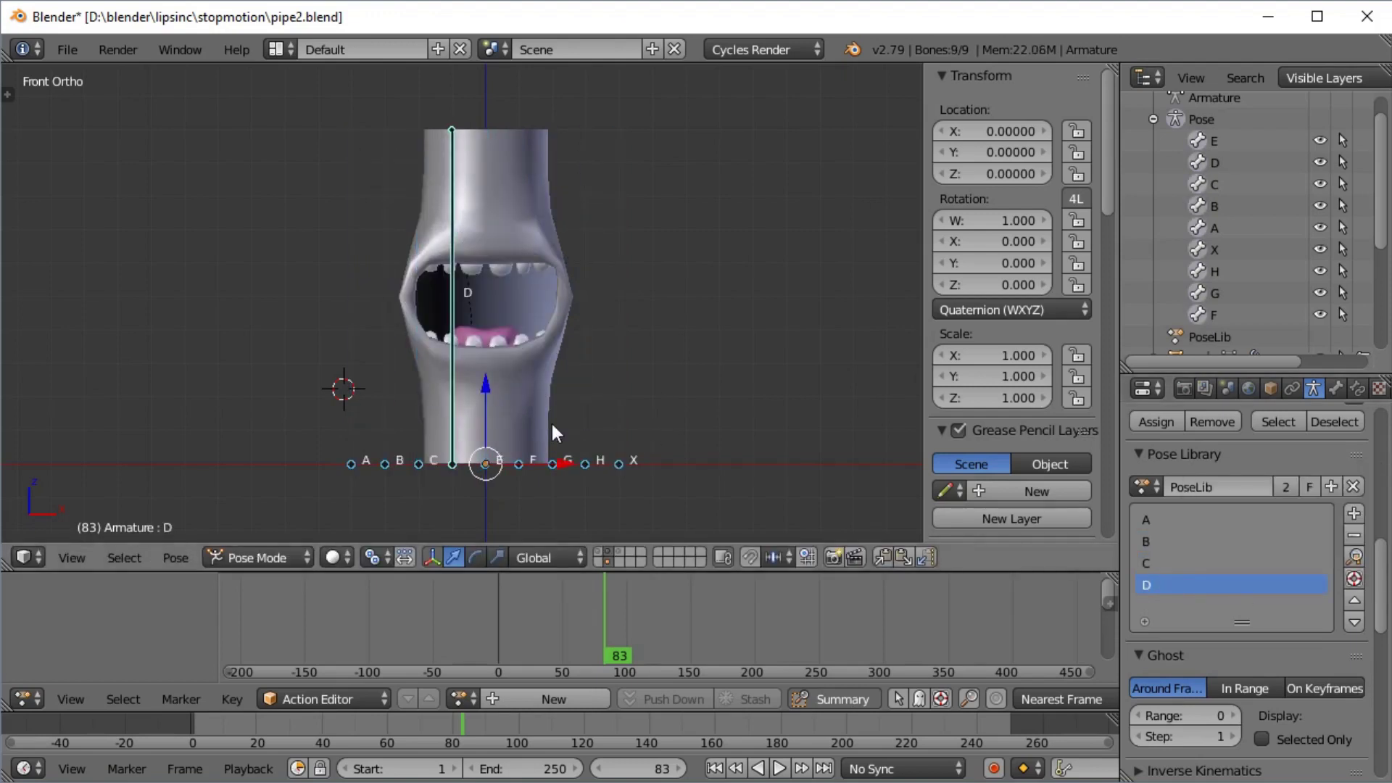
# - Reset the bone scales, and scale all bones except E to 0 to leave only mouth shape E
pyautogui.hotkey('alt', 's')
pyautogui.keyDown('shift'); pyautogui.rightClick(485, 334); pyautogui.keyUp('shift')
pyautogui.keyDown('shift'); pyautogui.rightClick(485, 333); pyautogui.keyUp('shift')
pyautogui.write('s0')
pyautogui.press('Return')
# - Add the current arrangement of all bones to the pose library as pose E
pyautogui.click(1354, 513)
pyautogui.click(1239, 535)
pyautogui.doubleClick(1160, 607)
pyautogui.write('E')
# - Reset the bone scales, and scale all bones except F to 0
pyautogui.hotkey('alt', 's')
pyautogui.keyDown('shift'); pyautogui.rightClick(520, 326); pyautogui.keyUp('shift')
pyautogui.keyDown('shift'); pyautogui.rightClick(519, 327); pyautogui.keyUp('shift')
pyautogui.write('s0')
# - Add a new pose for all bones to the pose library and name it F
pyautogui.click(1354, 513)
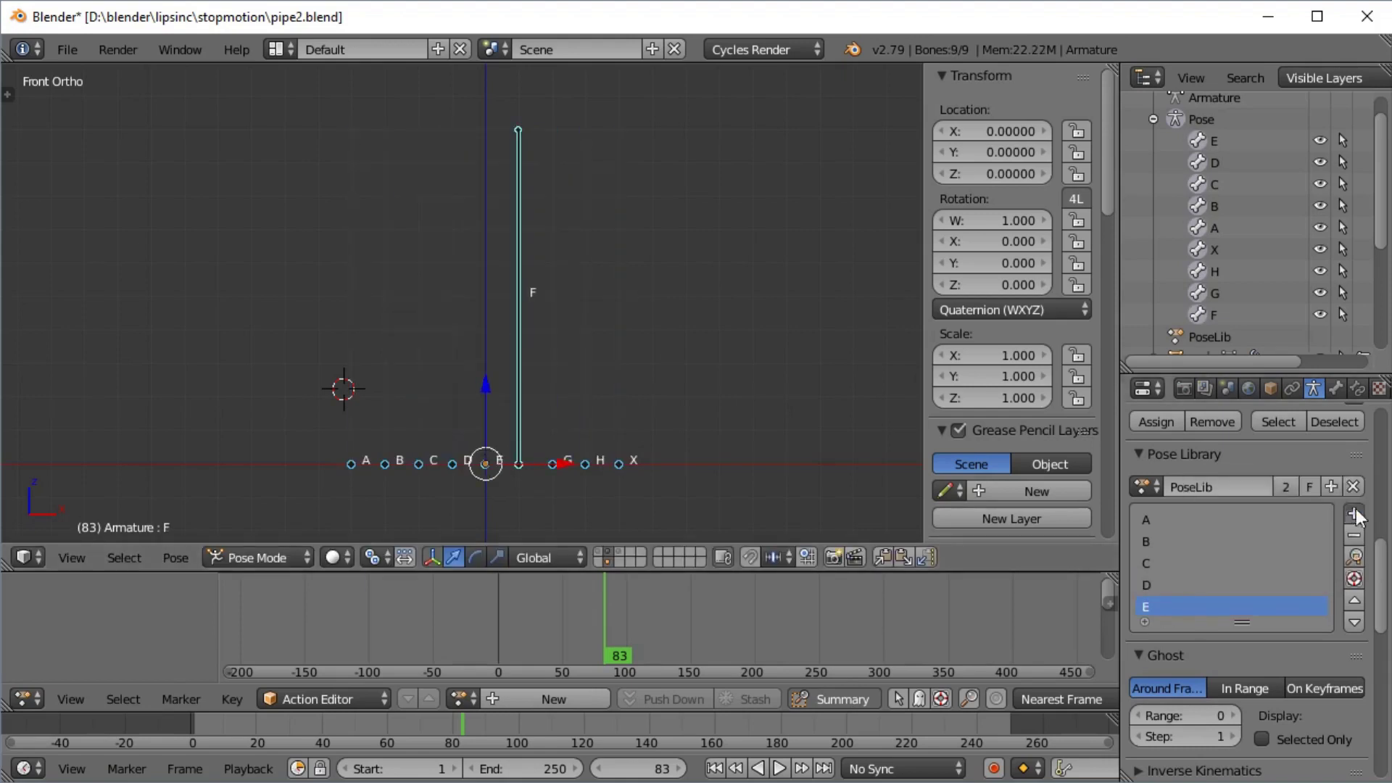
pyautogui.click(1240, 534)
pyautogui.doubleClick(1160, 607)
pyautogui.write('F')
# - Reset the bone scales, and scale all bones except G to 0
pyautogui.hotkey('alt', 's')
pyautogui.keyDown('shift'); pyautogui.rightClick(563, 368); pyautogui.keyUp('shift')
pyautogui.press('s')
pyautogui.press('0')
pyautogui.press('Return')
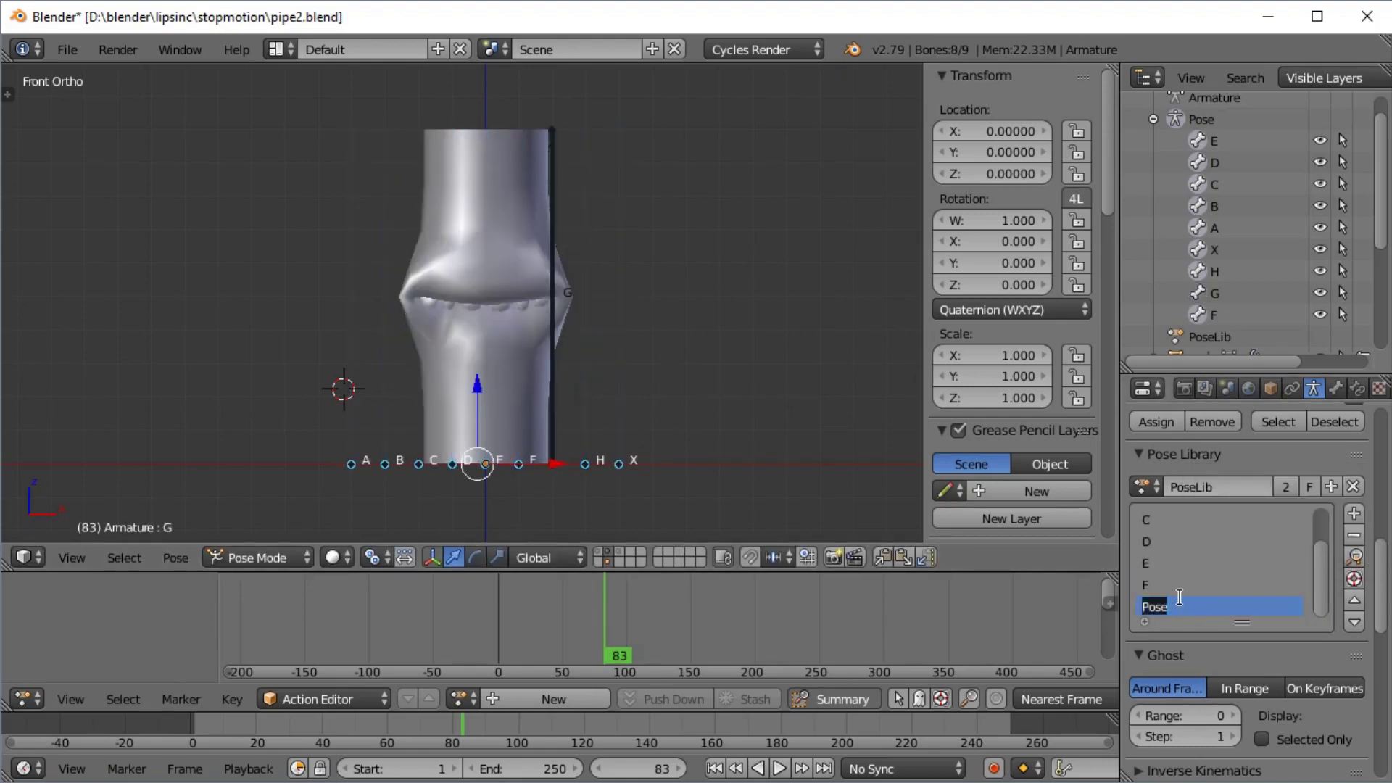
# - Remove the pose just added without bone G, and save all bones as a new pose named G
pyautogui.click(1353, 535)
pyautogui.press('a')
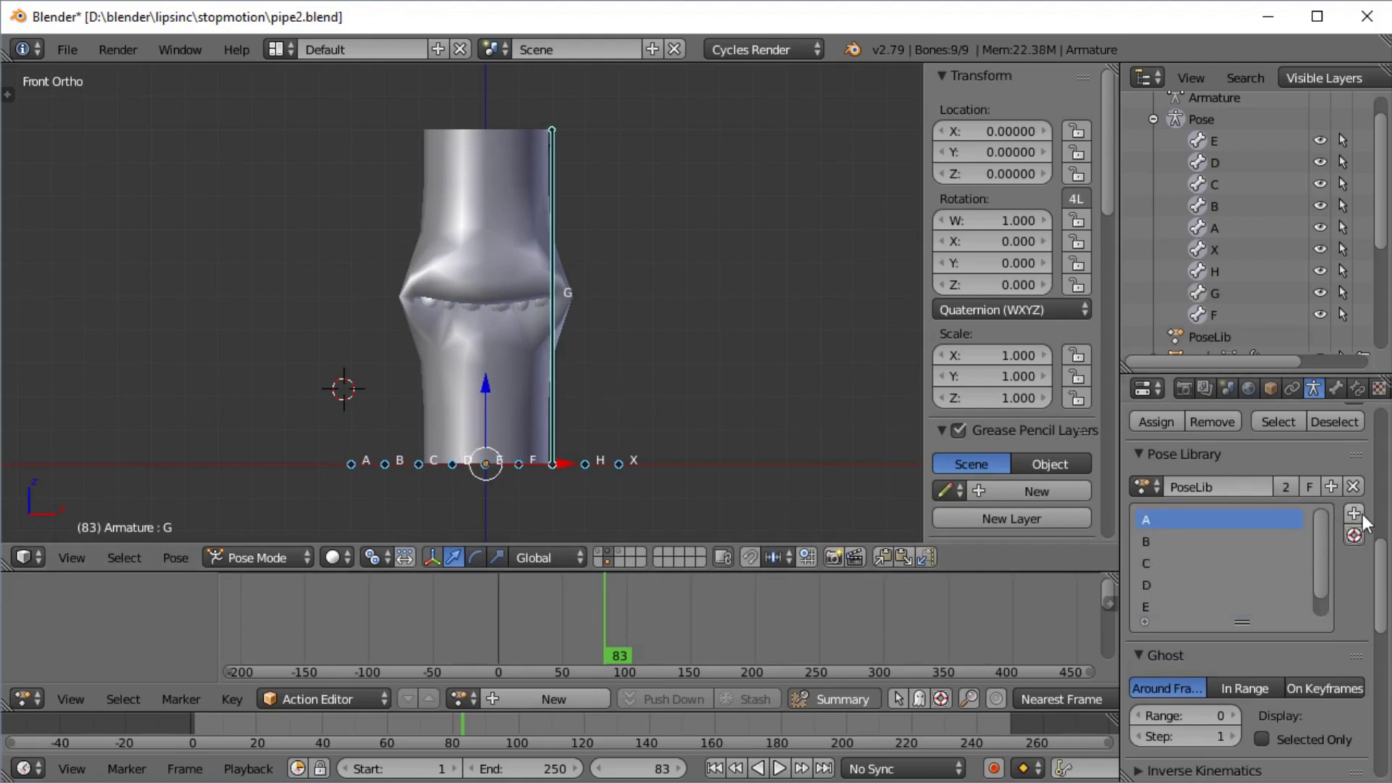
pyautogui.click(1354, 513)
pyautogui.click(1239, 534)
pyautogui.doubleClick(1160, 607)
pyautogui.write('G')
# - Reset the bone scales, and scale all bones except H to 0
pyautogui.hotkey('alt', 's')
pyautogui.keyDown('shift'); pyautogui.rightClick(586, 392); pyautogui.keyUp('shift')
pyautogui.keyDown('shift'); pyautogui.rightClick(586, 392); pyautogui.keyUp('shift')
pyautogui.press('s')
pyautogui.press('0')
pyautogui.press('Return')
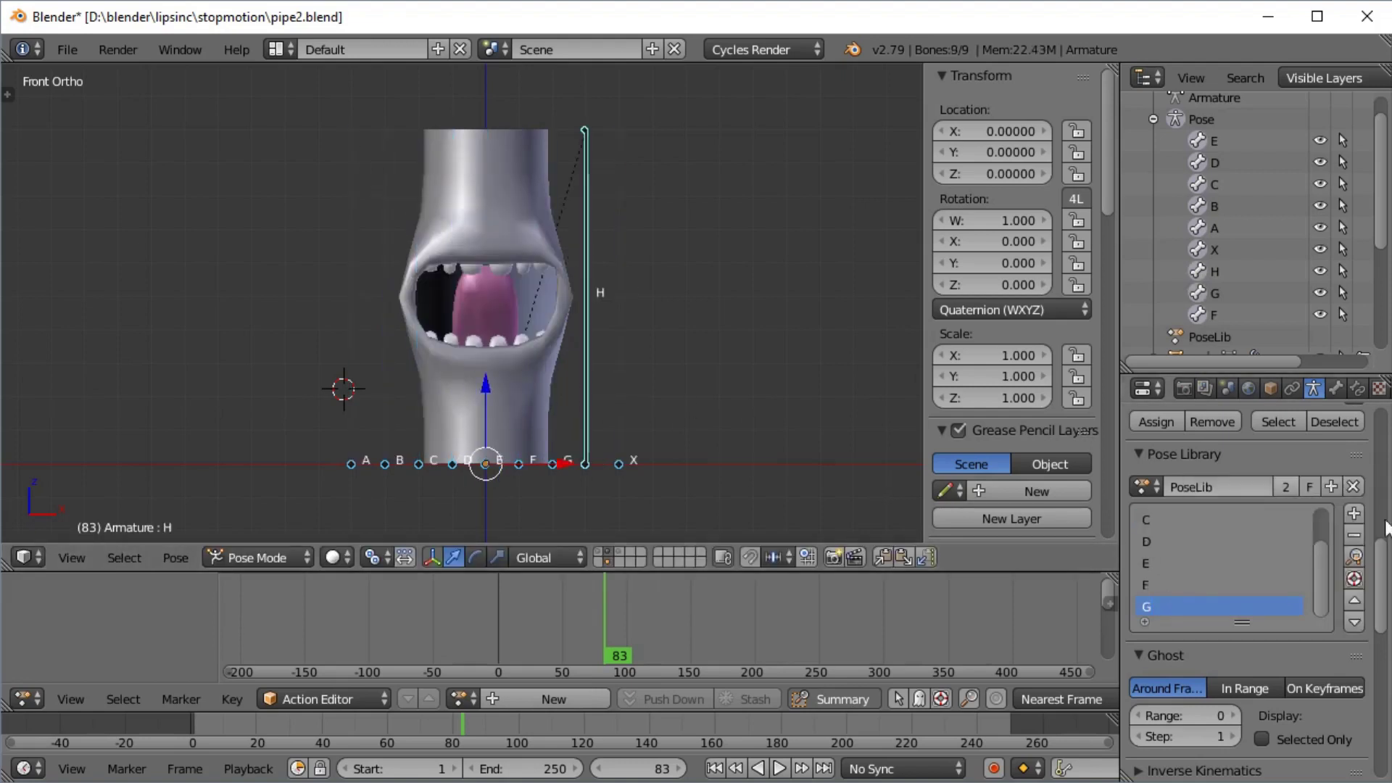
# - Add a new pose for all bones to the pose library and name it H
pyautogui.click(1354, 514)
pyautogui.click(1239, 534)
pyautogui.doubleClick(1160, 606)
pyautogui.write('H')
# - Reset the bone scales, and scale all bones except X to 0
pyautogui.hotkey('alt', 's')
pyautogui.keyDown('shift'); pyautogui.rightClick(625, 378); pyautogui.keyUp('shift')
pyautogui.press('s')
pyautogui.press('0')
pyautogui.press('Return')
# - Add a new pose for all bones to the pose library and name it X
pyautogui.click(1353, 513)
pyautogui.click(1240, 534)
pyautogui.doubleClick(1160, 607)
pyautogui.write('X')
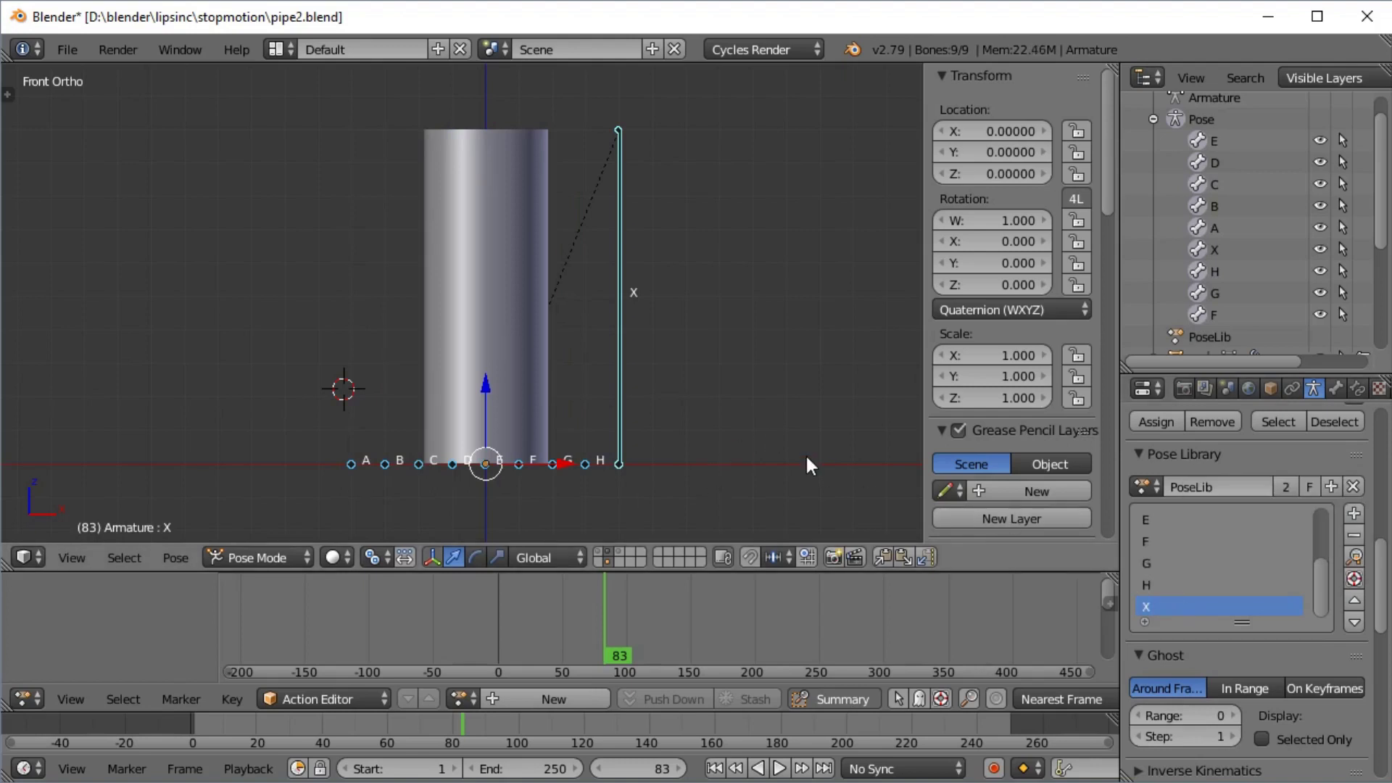
# - Enlarge the Properties editor and the pose list so that all poses from A to X fit in view
pyautogui.moveTo(1324, 569); pyautogui.dragTo(1321, 524)
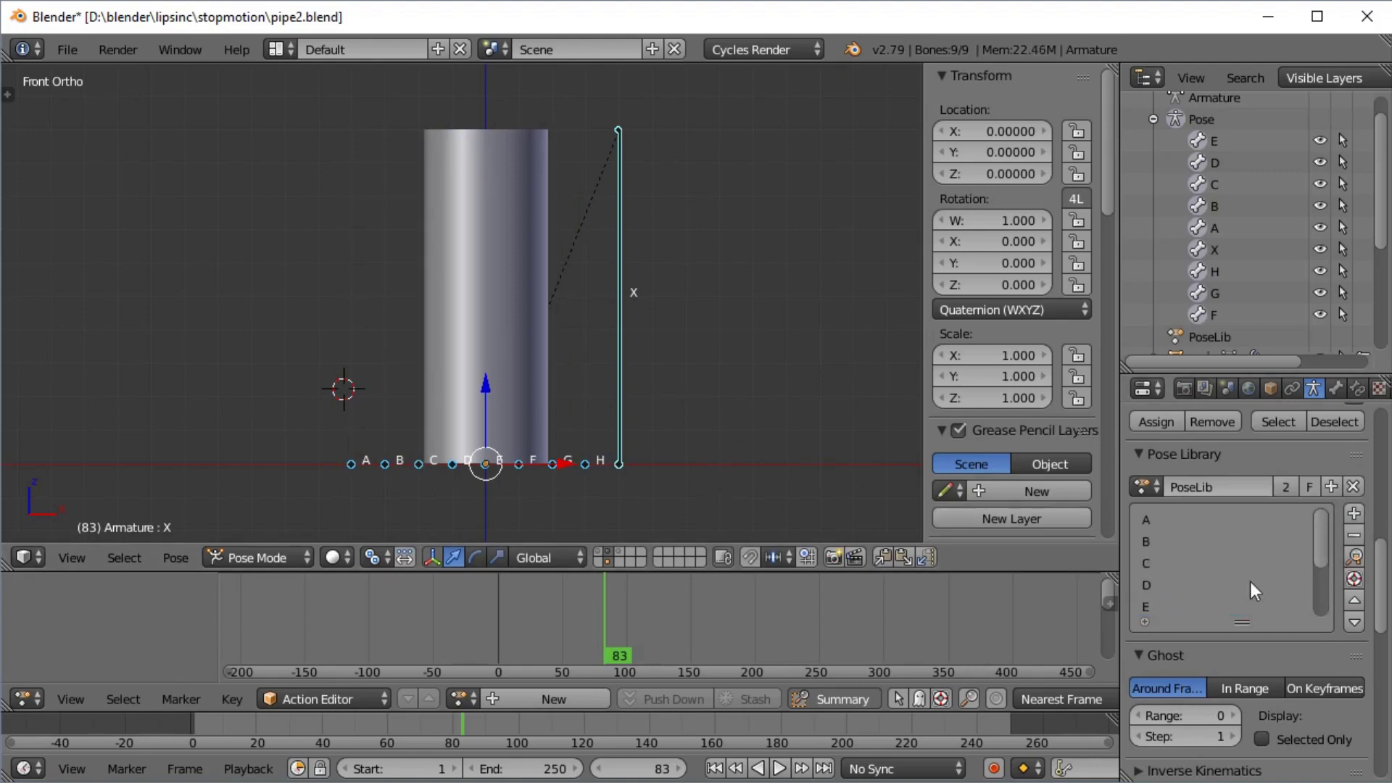
pyautogui.moveTo(1169, 376); pyautogui.dragTo(1189, 186)
pyautogui.moveTo(1241, 432); pyautogui.dragTo(1242, 629)
# - Apply poses A, B, E, F and E again from the pose library to check their mouth shapes
pyautogui.click(1165, 334)
pyautogui.click(1355, 368)
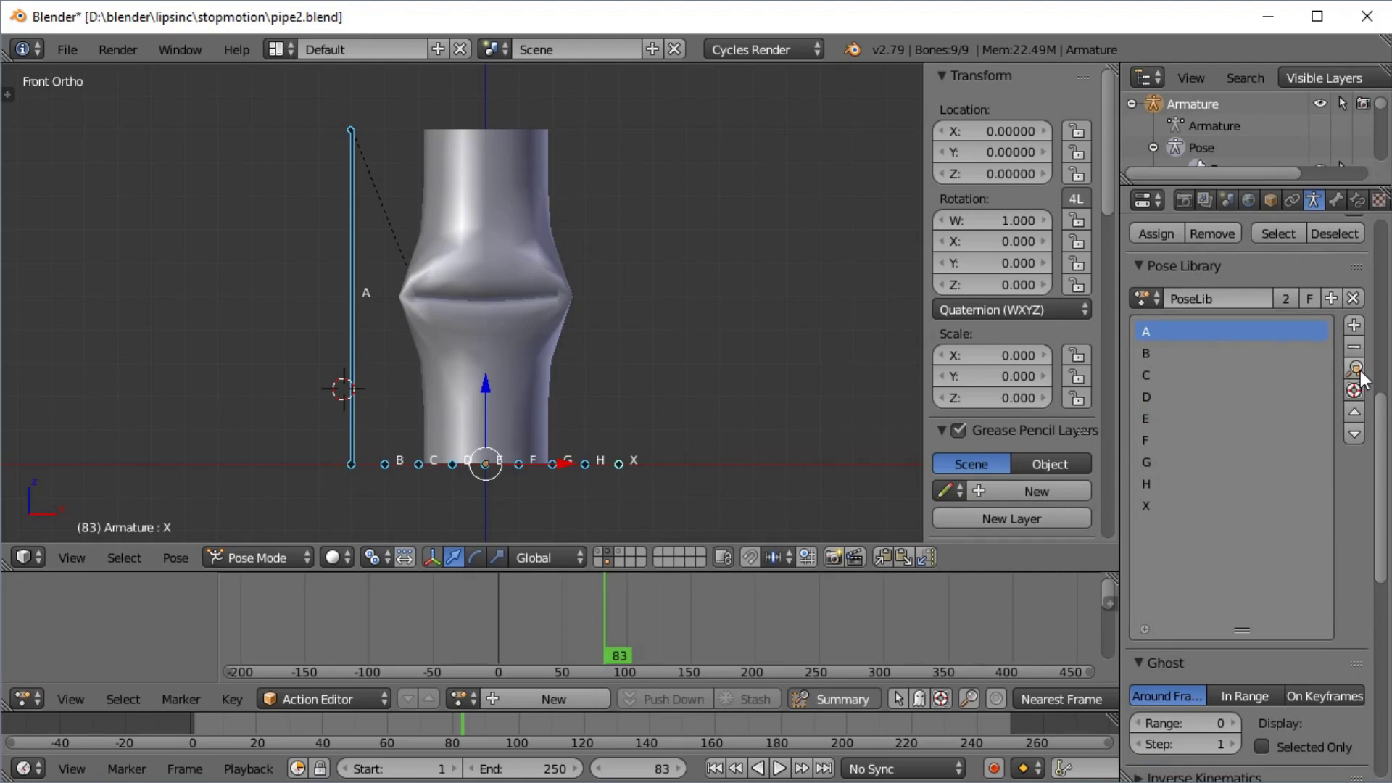
pyautogui.click(1224, 356)
pyautogui.click(1354, 369)
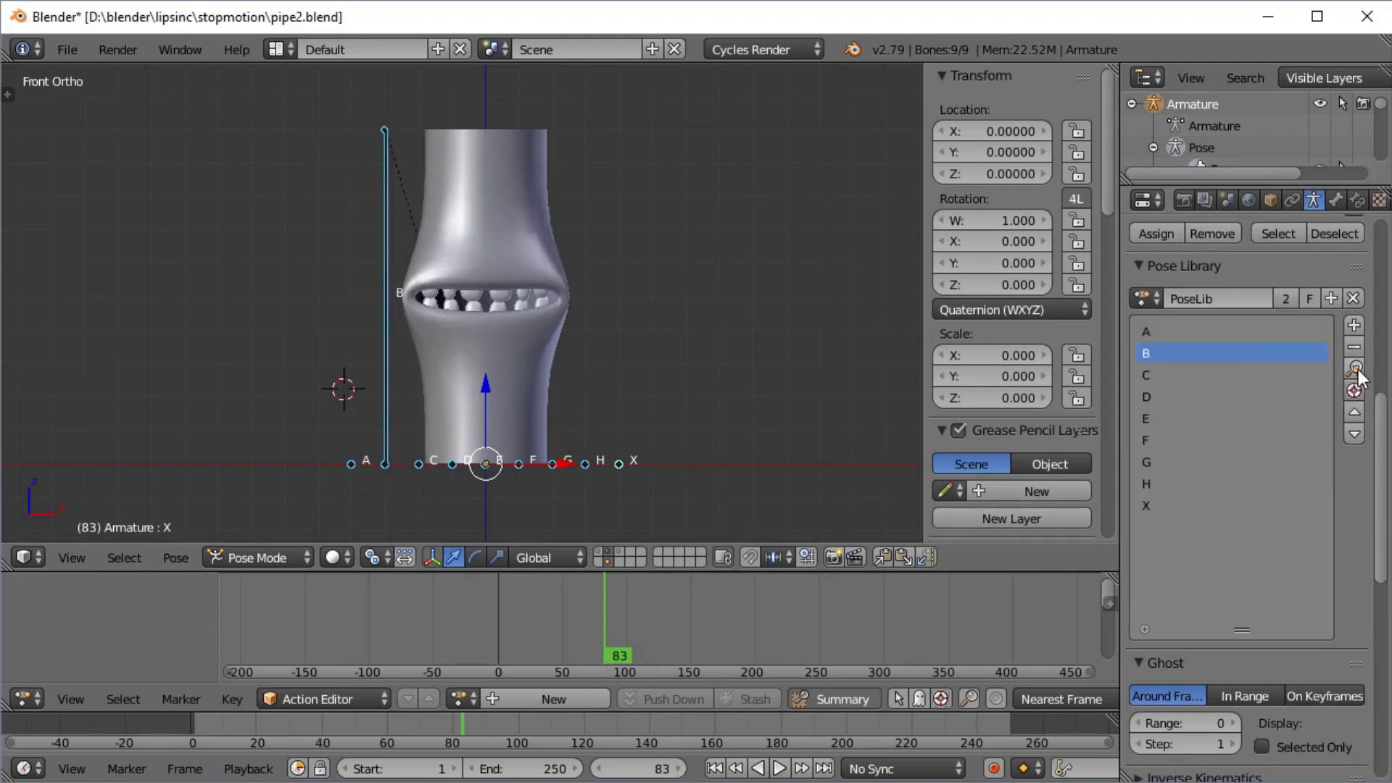
pyautogui.click(1152, 418)
pyautogui.click(1355, 368)
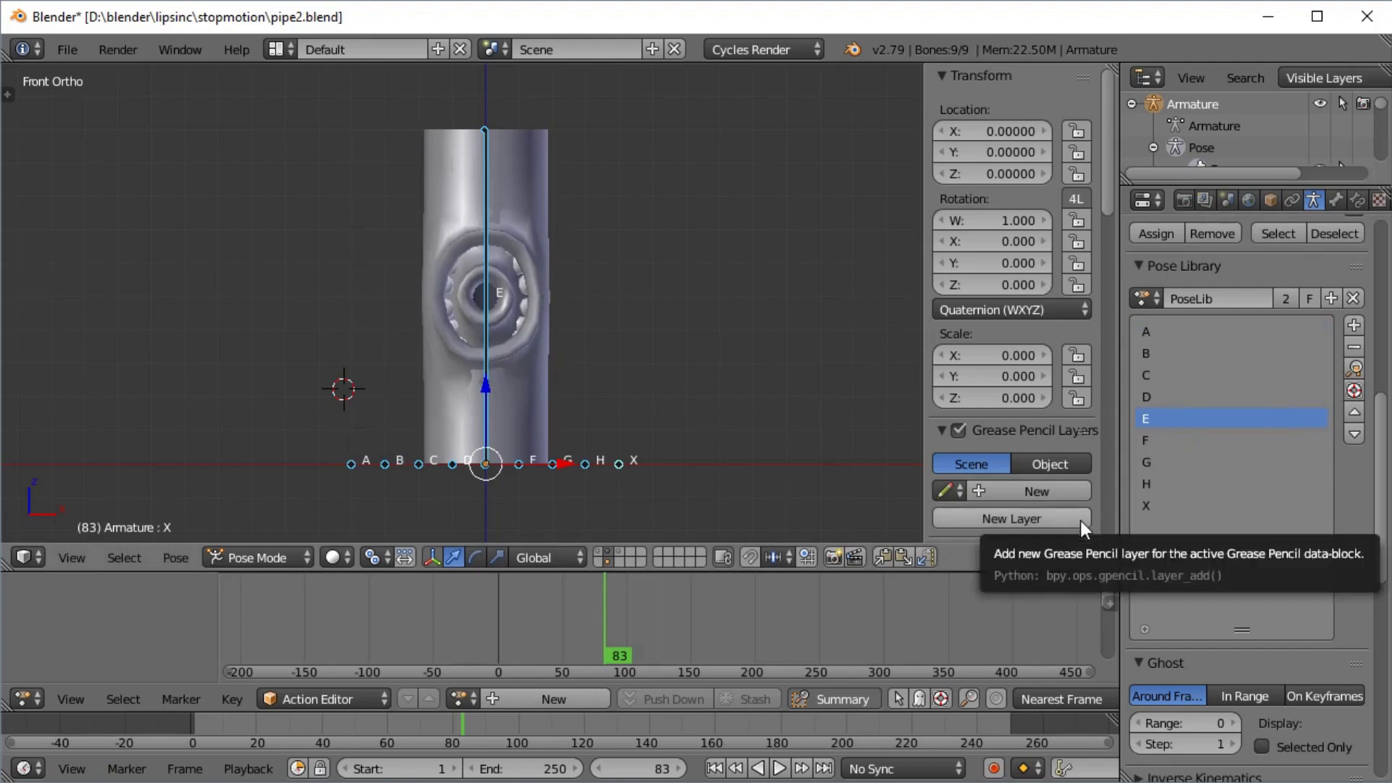
pyautogui.click(1156, 439)
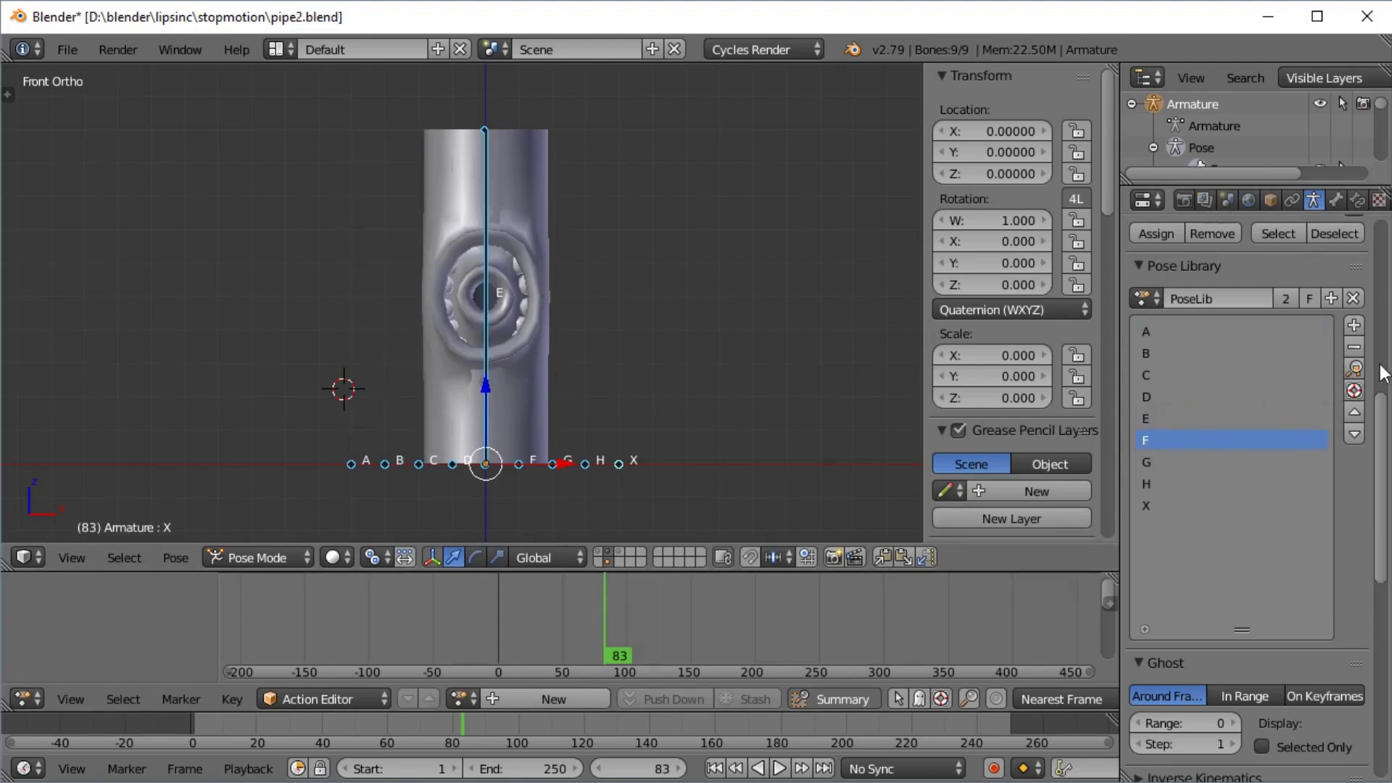
pyautogui.click(1354, 368)
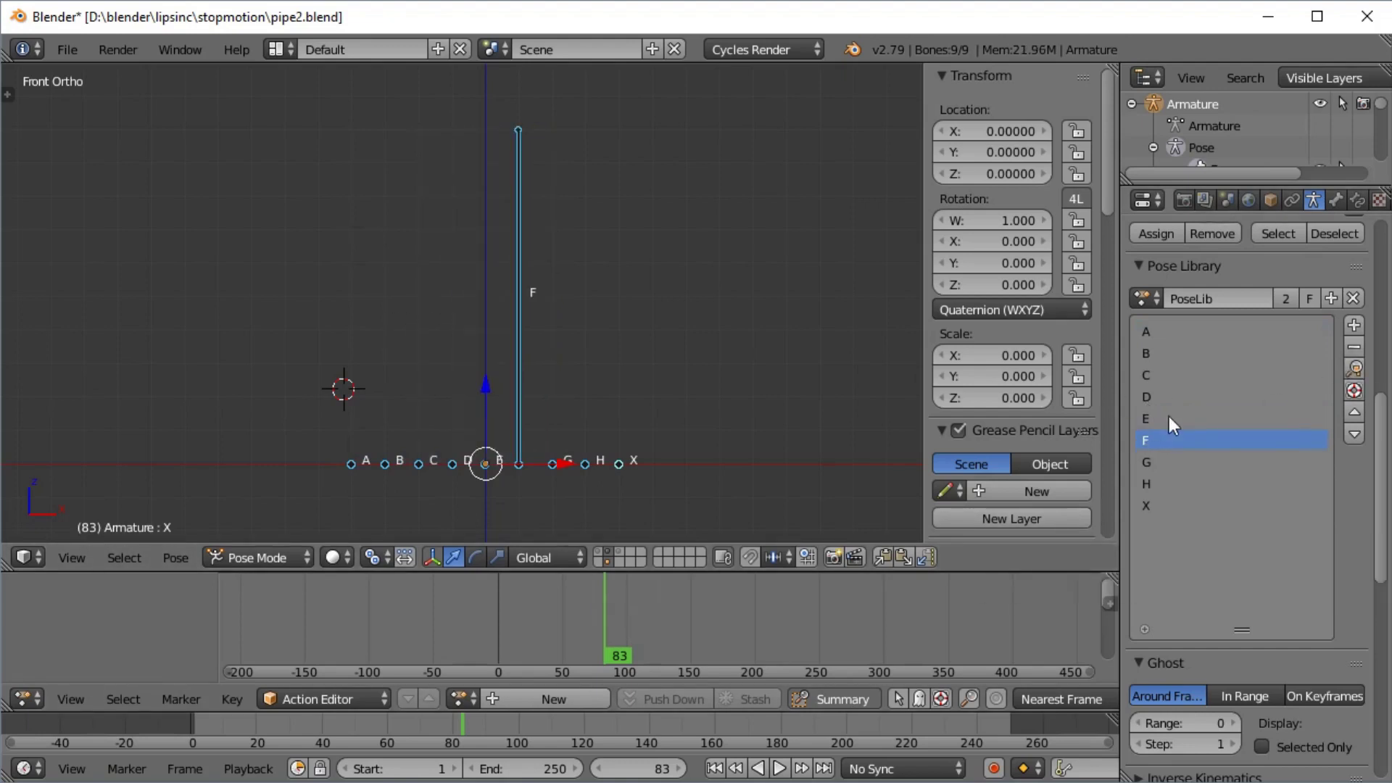
pyautogui.click(1150, 421)
pyautogui.click(1355, 368)
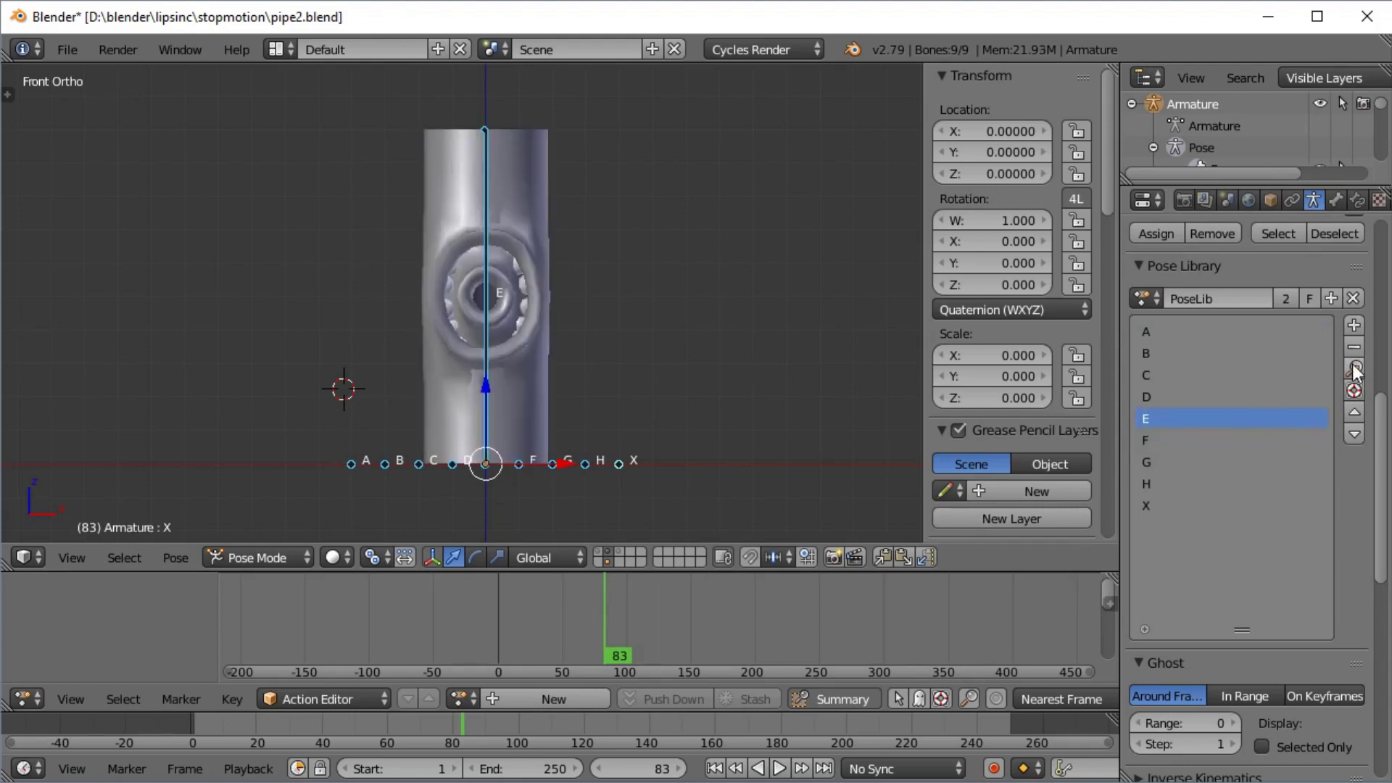
# - Select mouth mesh F and clear its parent while keeping its transformation
pyautogui.rightClick(467, 307)
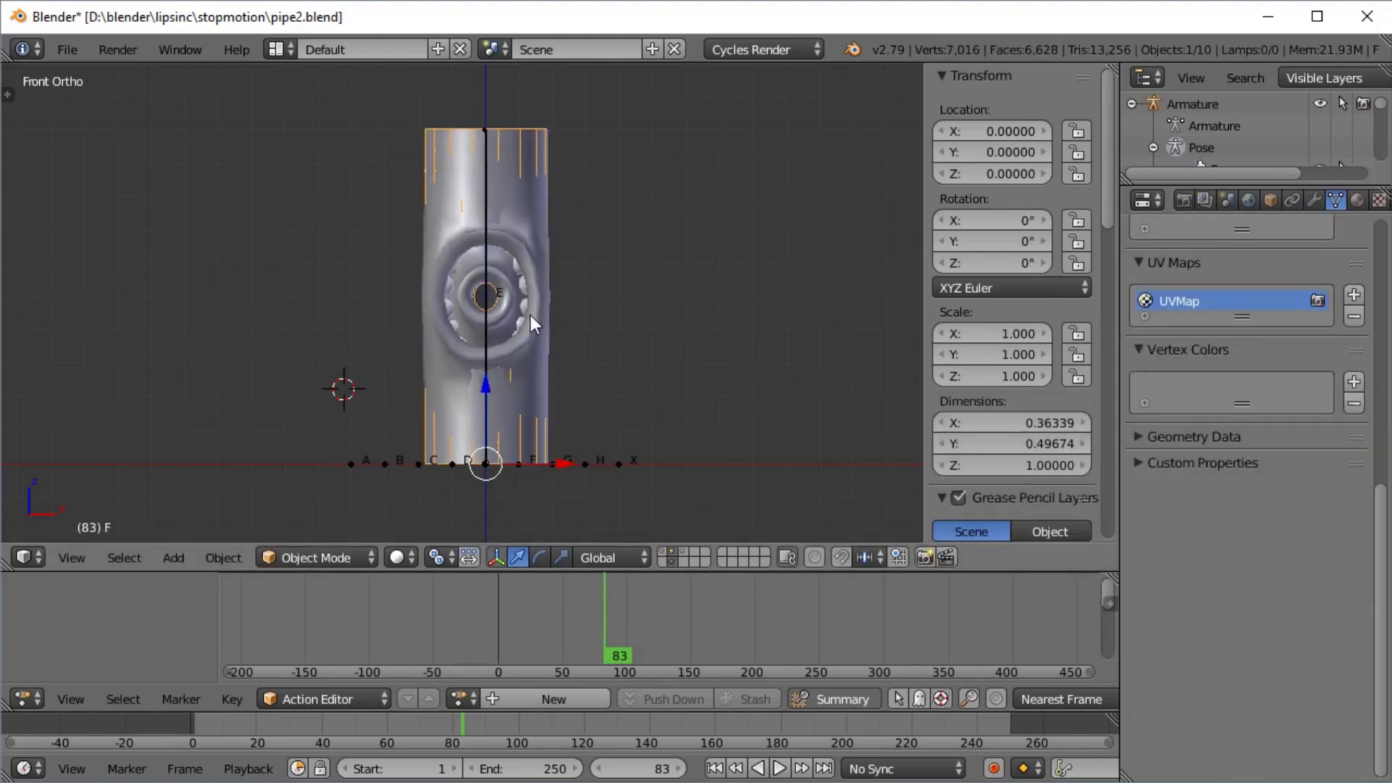
pyautogui.press('g')
pyautogui.press('Escape')
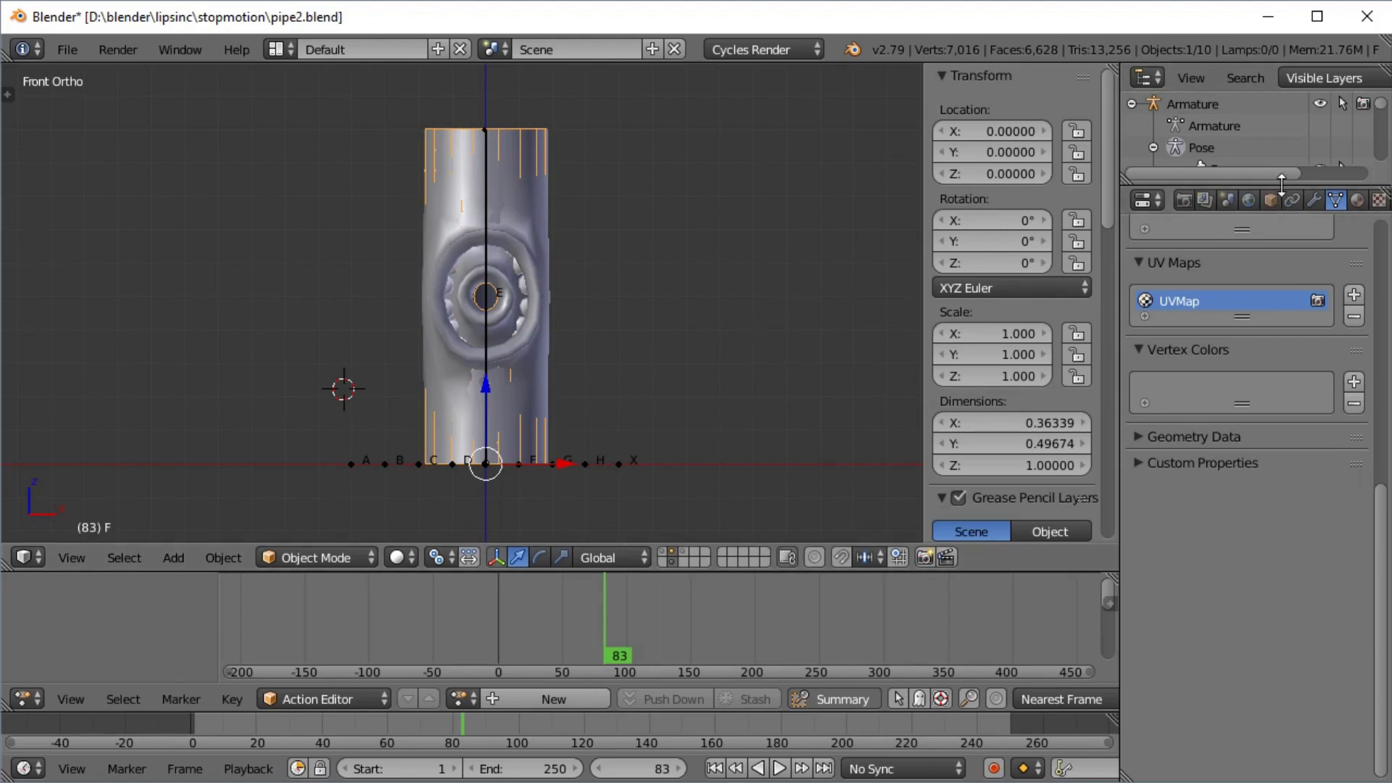
pyautogui.moveTo(1280, 184); pyautogui.dragTo(1160, 422)
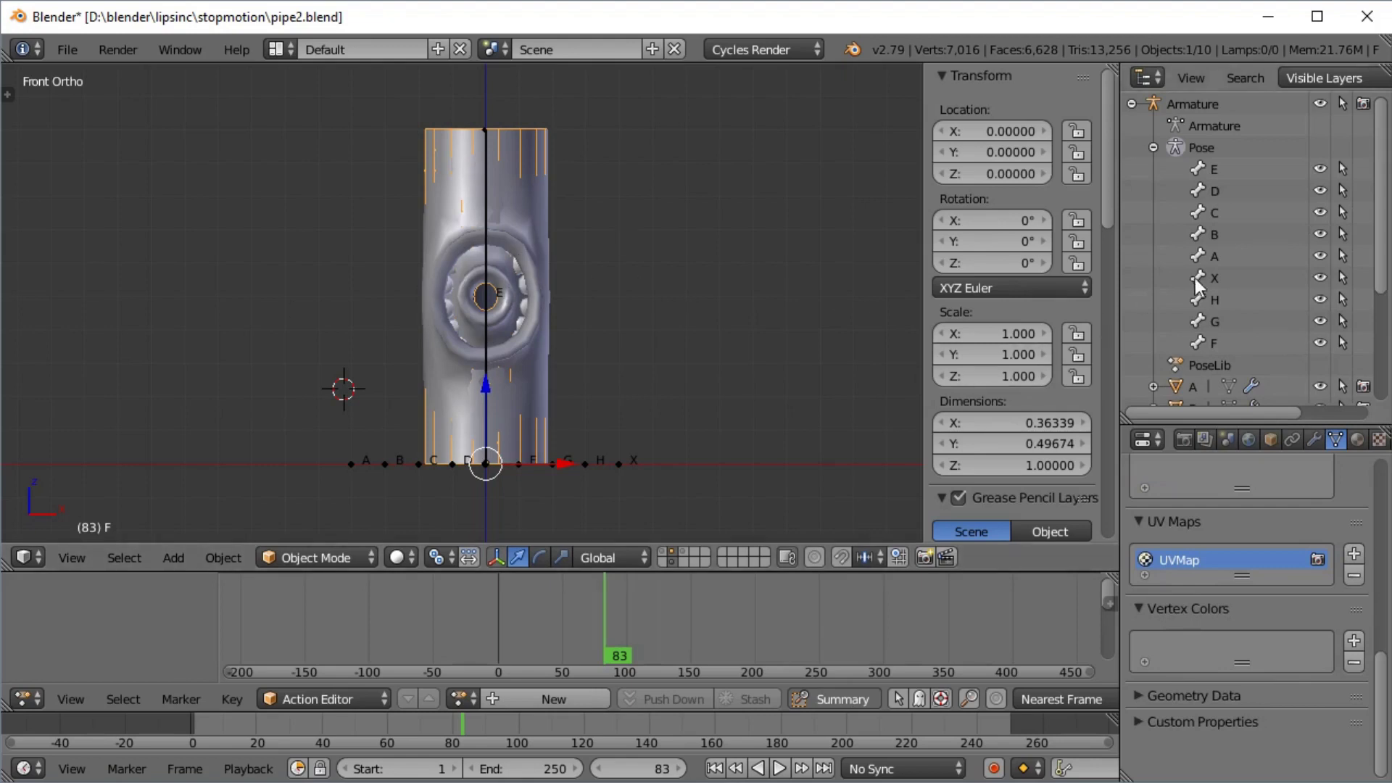
pyautogui.scroll(-5, 1278, 380)
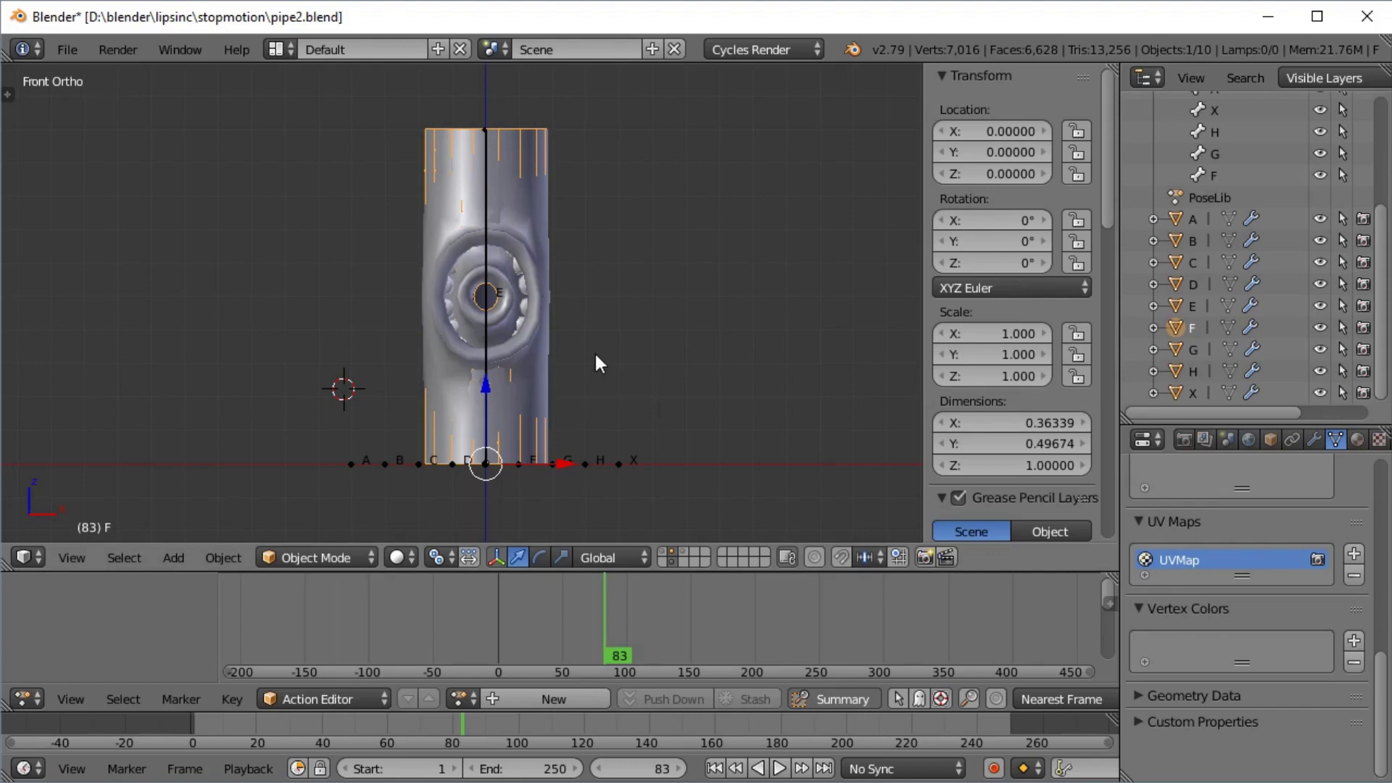
pyautogui.hotkey('alt', 'p')
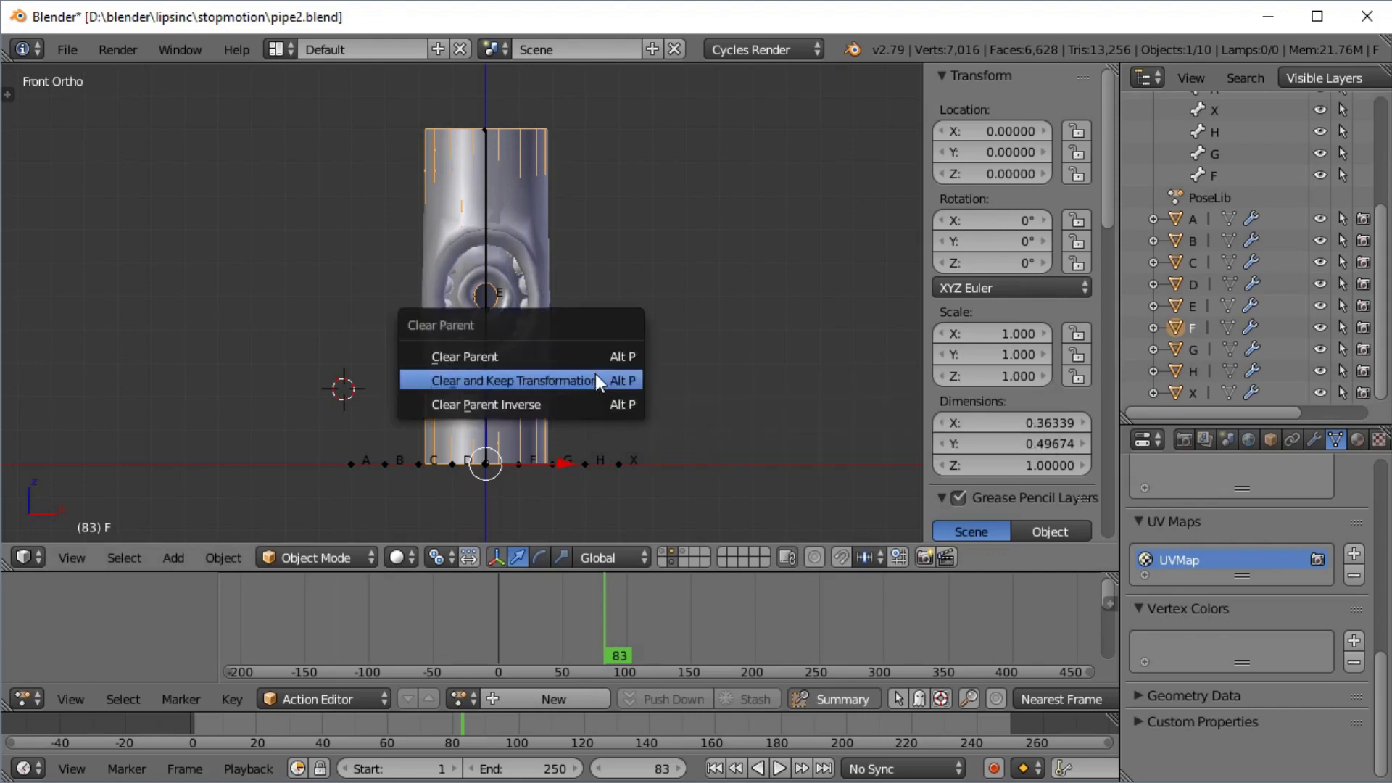
pyautogui.click(596, 380)
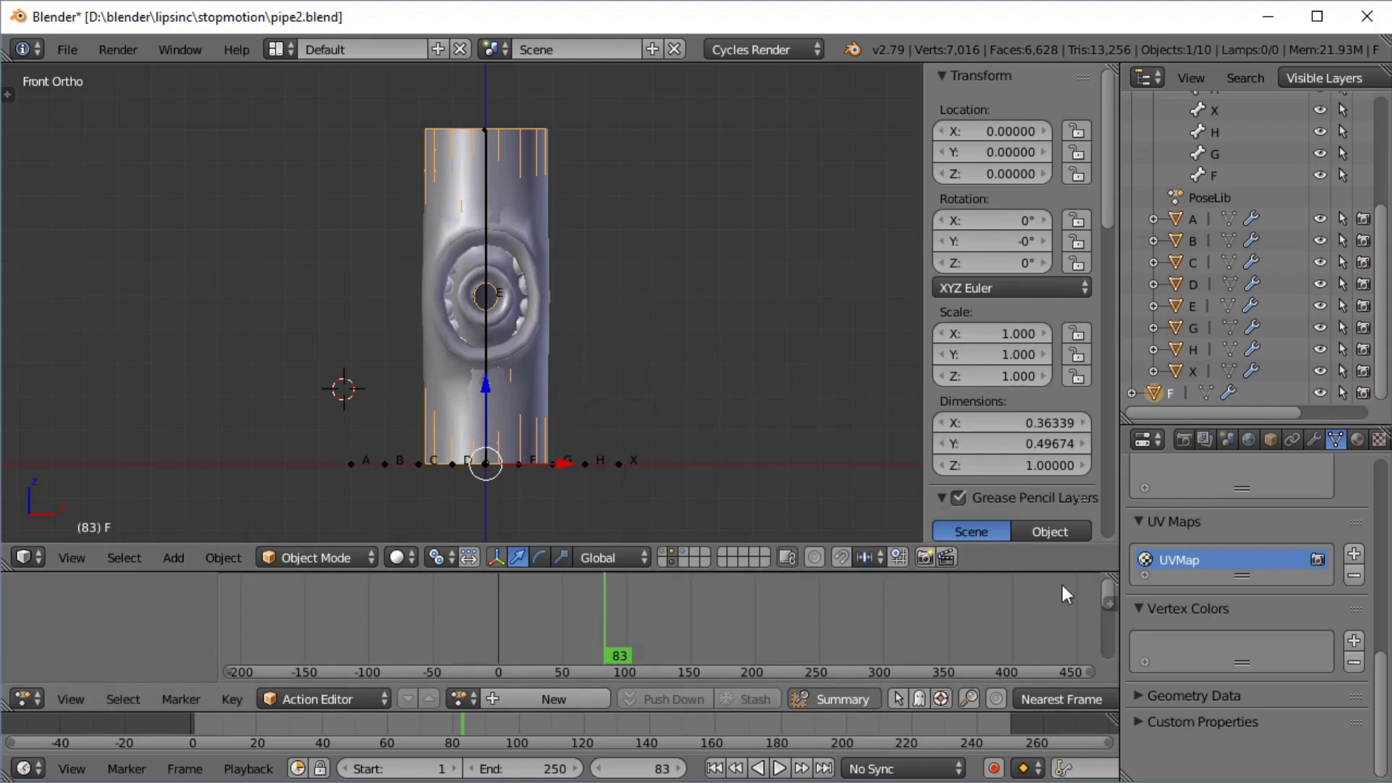
pyautogui.scroll(3, 1239, 508)
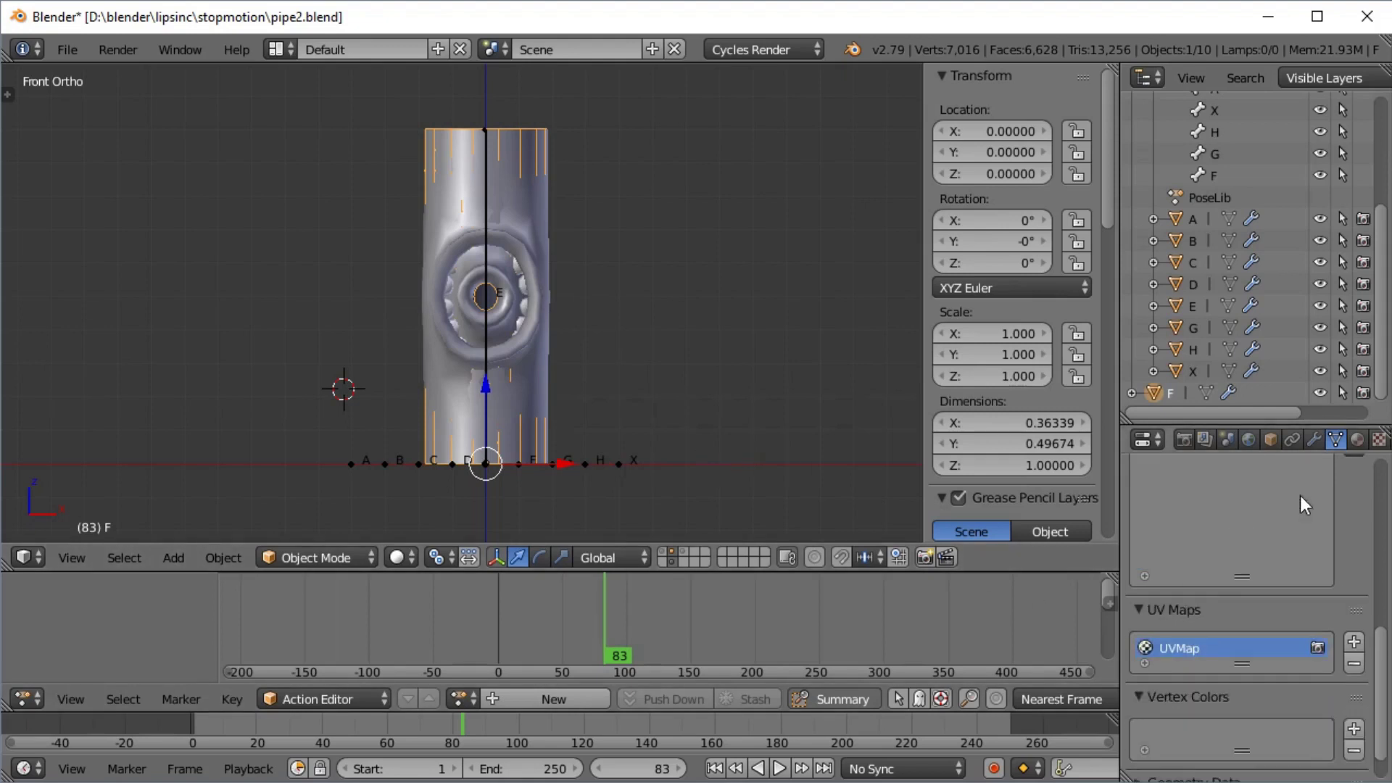
# - Return to posing the armature, select all bones and apply pose F from the pose library
pyautogui.rightClick(625, 467)
pyautogui.hotkey('ctrl', 'Tab')
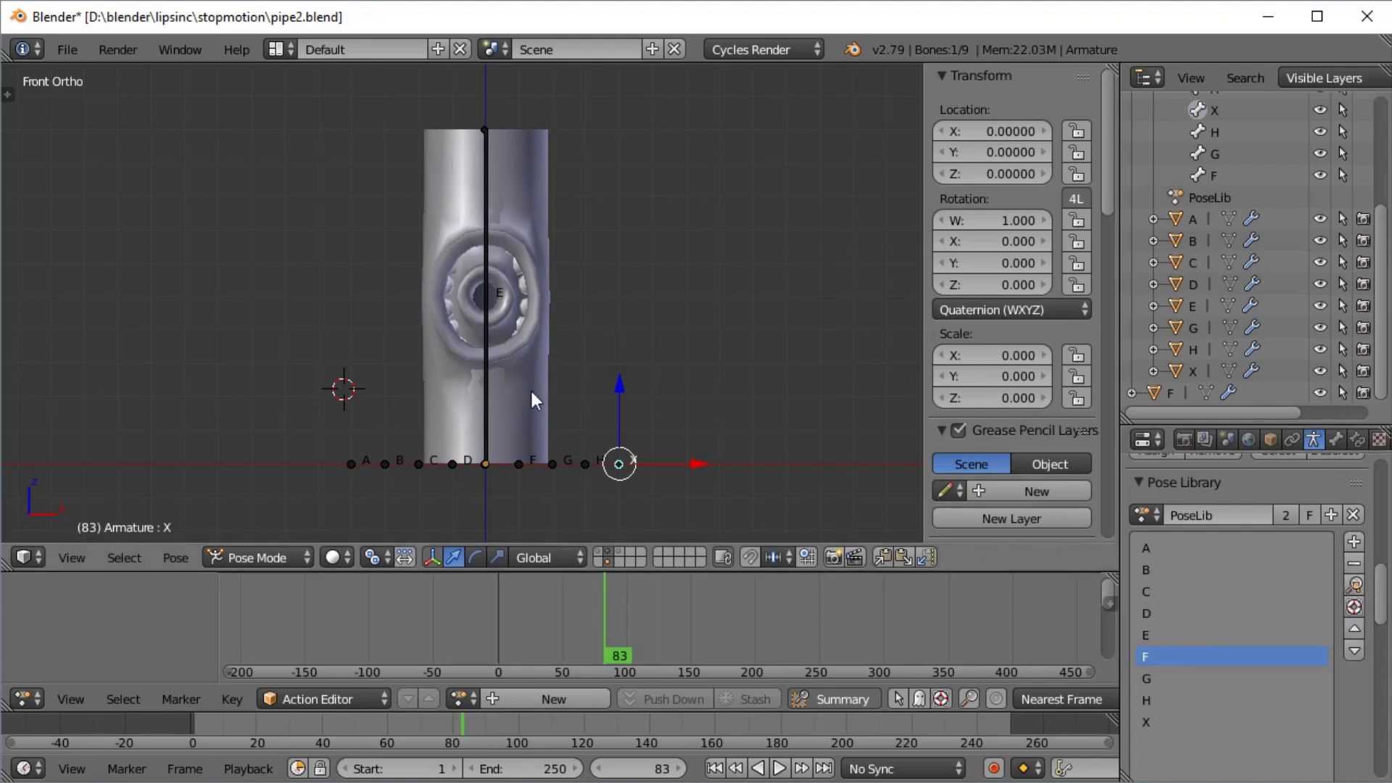
pyautogui.rightClick(489, 379)
pyautogui.press('a')
pyautogui.press('a')
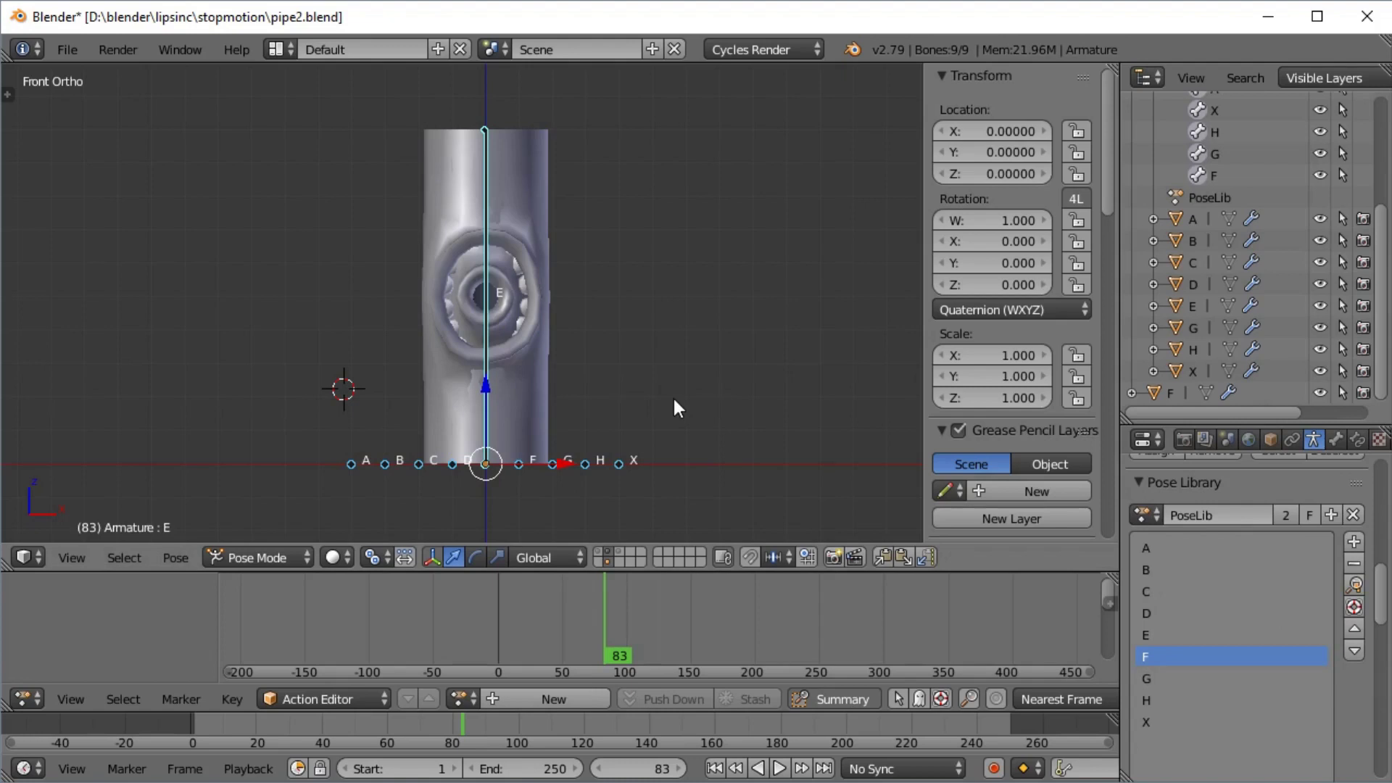
pyautogui.click(1355, 587)
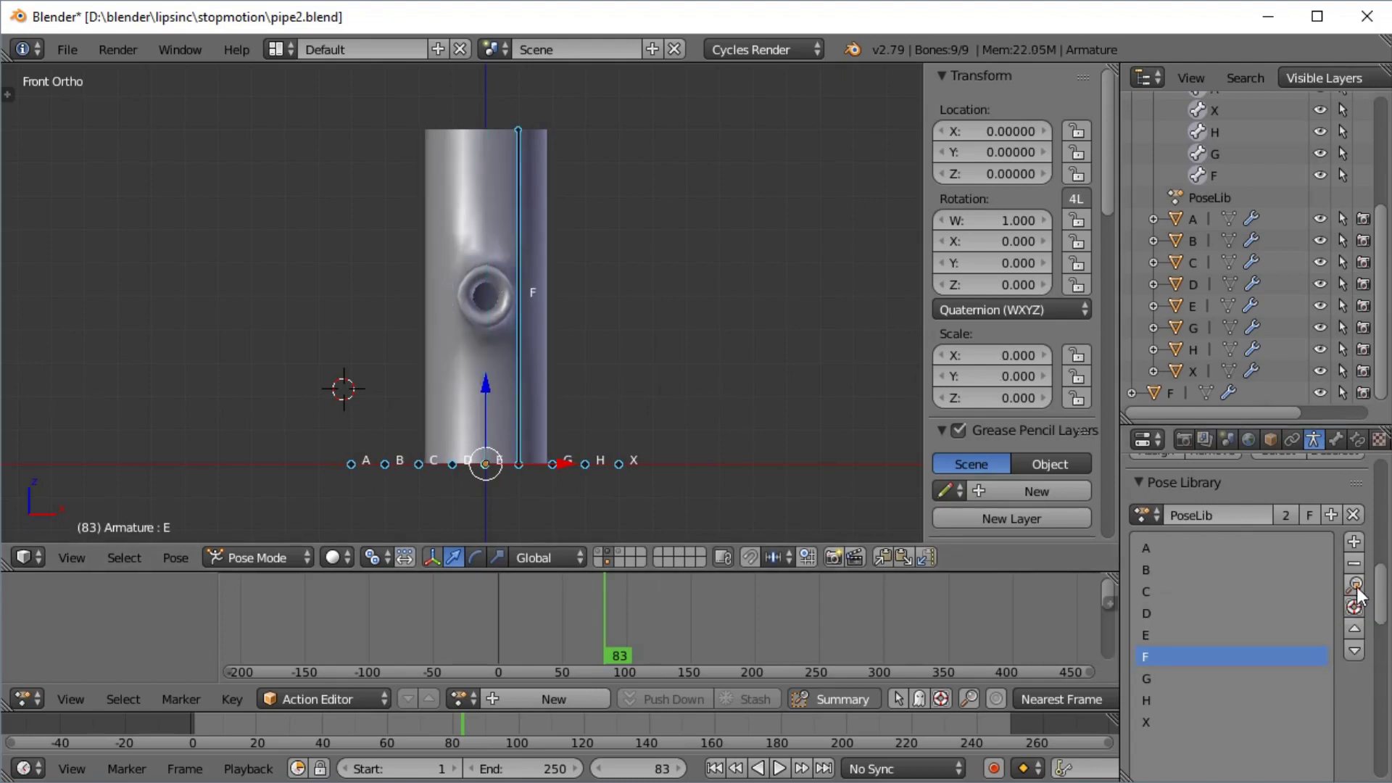
# - Select mouth mesh F and bone F of the armature, and parent the mesh to that bone with the Bone option
pyautogui.rightClick(447, 308)
pyautogui.rightClick(519, 347)
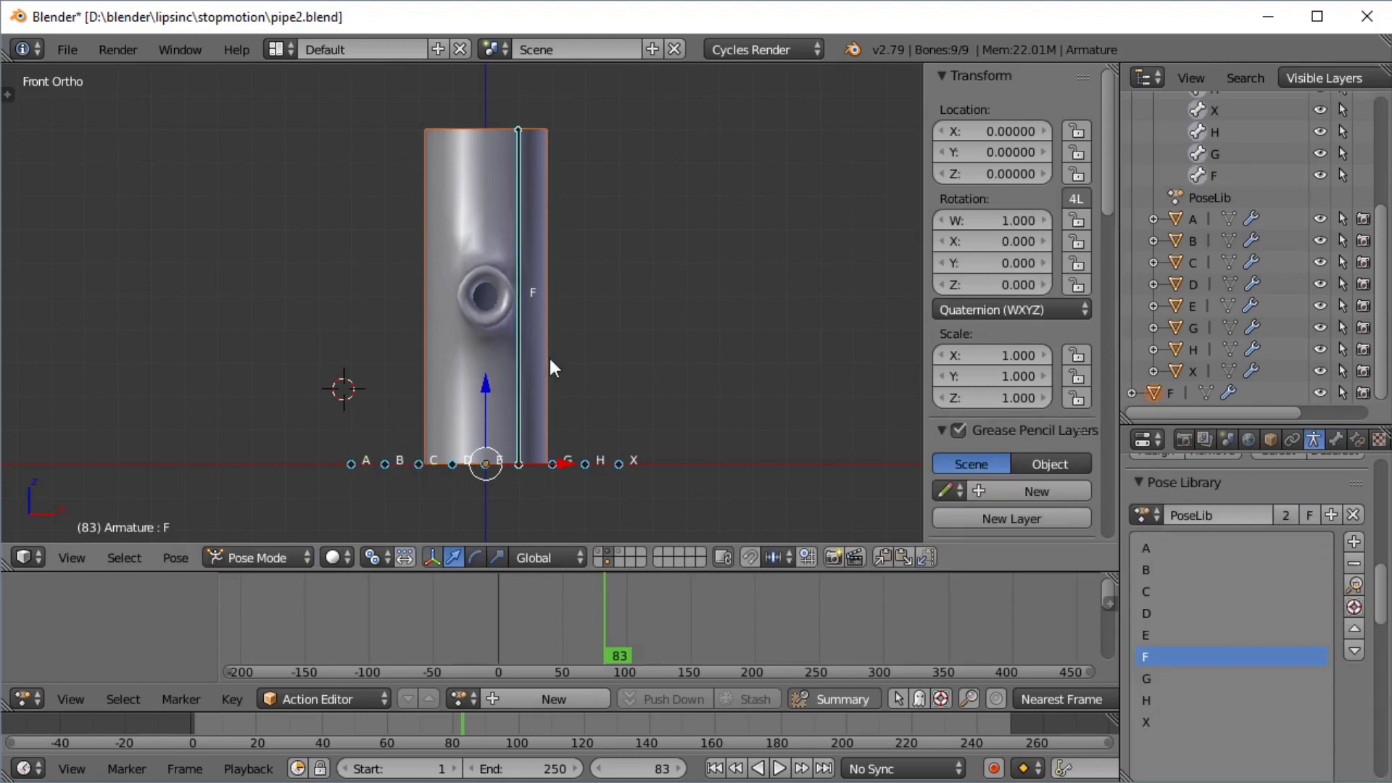
pyautogui.hotkey('ctrl', 'p')
pyautogui.click(548, 358)
pyautogui.hotkey('ctrl', 'p')
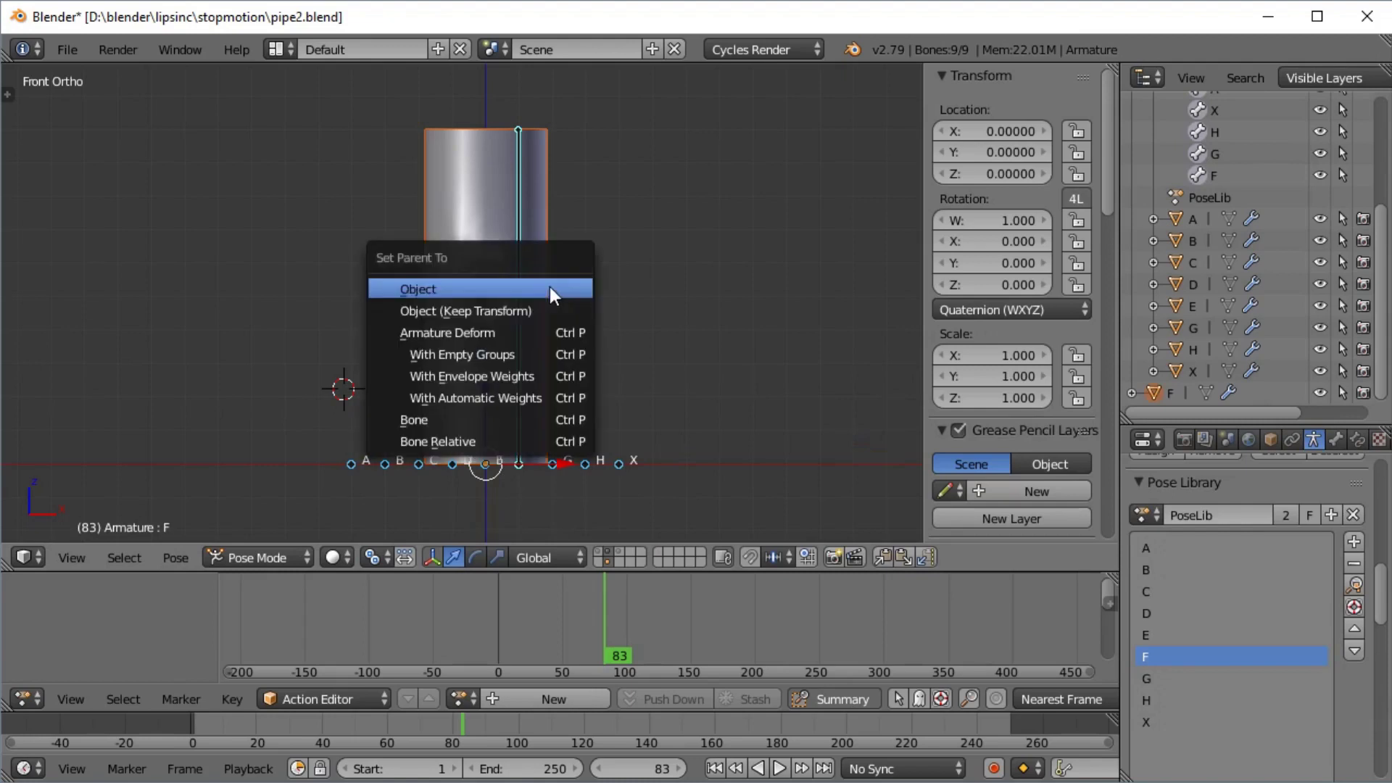
pyautogui.click(541, 420)
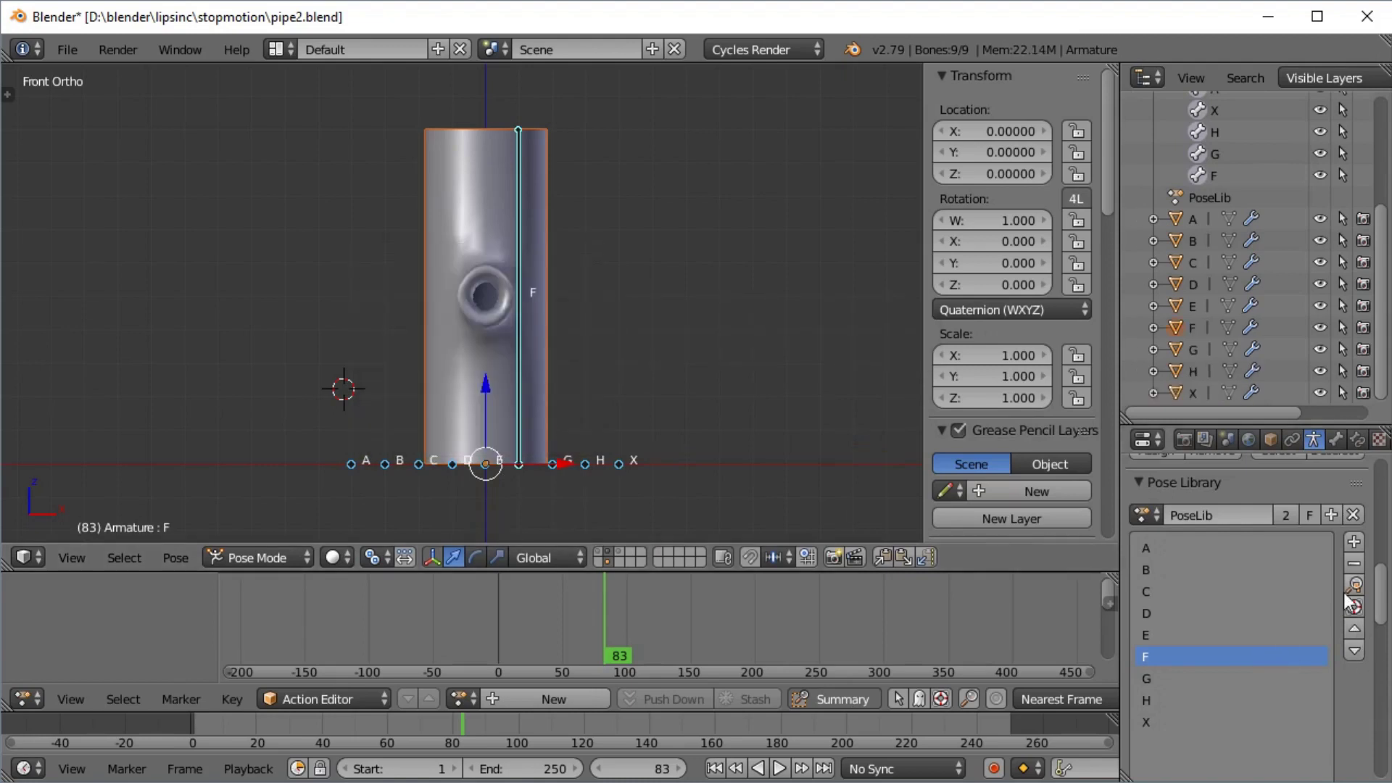
# - Apply poses E, F, G, H and X from the pose library to check their mouth shapes, and save the file
pyautogui.click(1199, 634)
pyautogui.click(1353, 586)
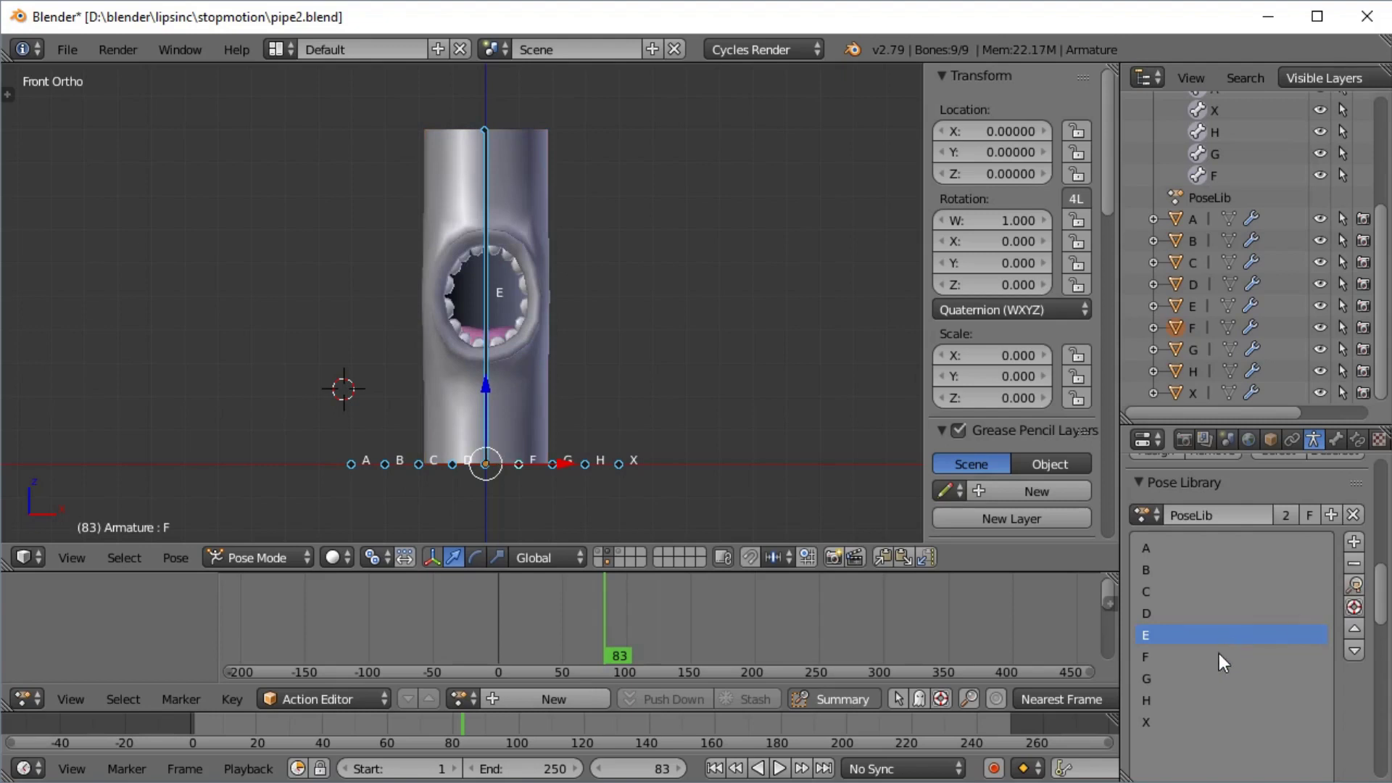
pyautogui.click(1223, 663)
pyautogui.click(1356, 587)
pyautogui.click(1232, 677)
pyautogui.click(1353, 586)
pyautogui.click(1194, 699)
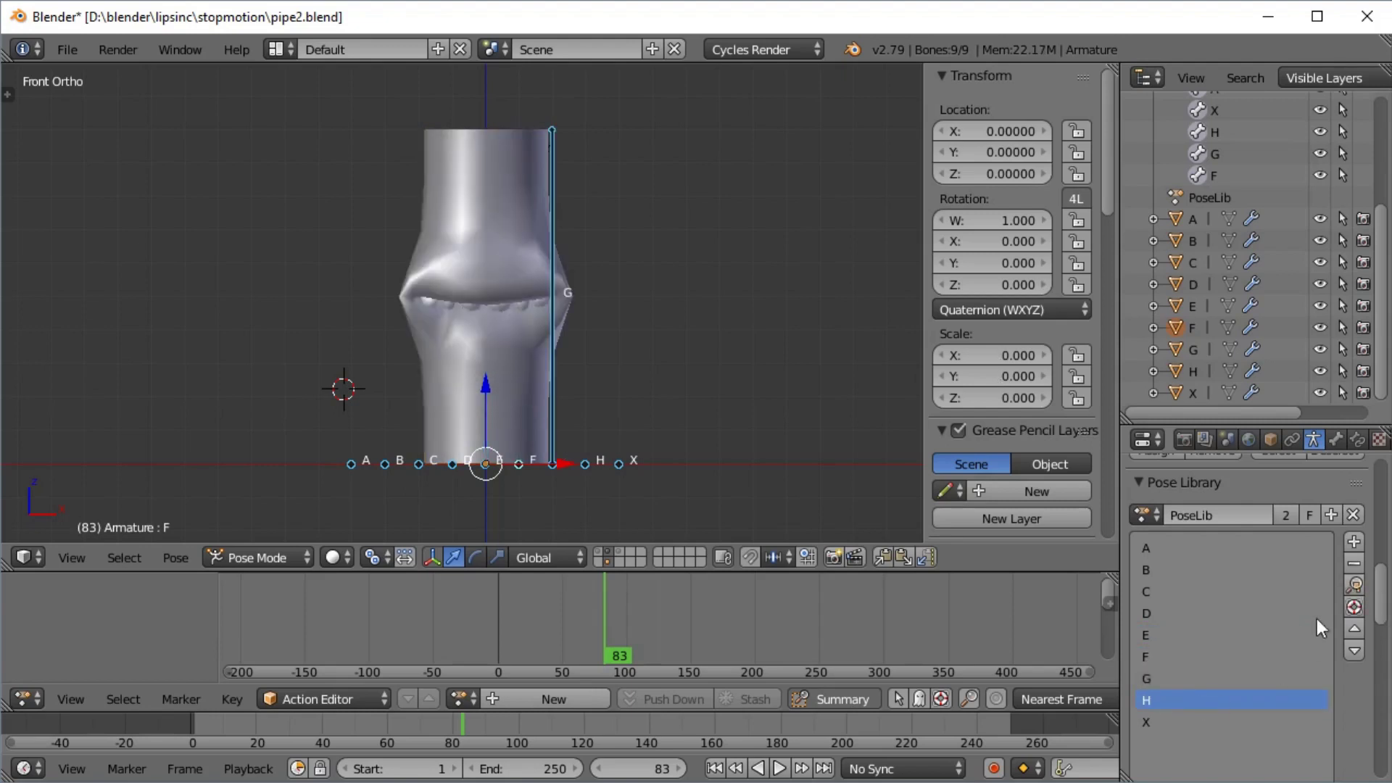
pyautogui.click(1353, 586)
pyautogui.click(1354, 586)
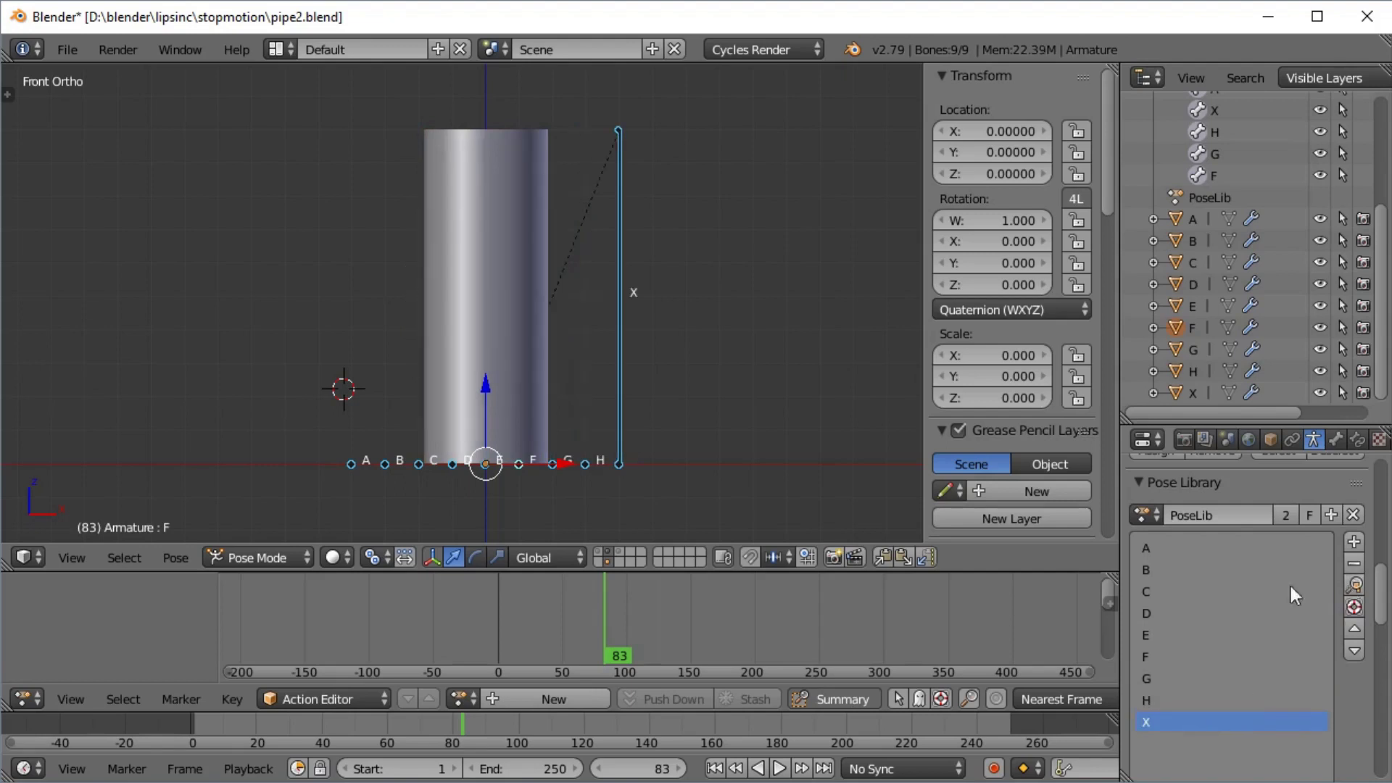
pyautogui.hotkey('ctrl', 's')
pyautogui.click(706, 327)
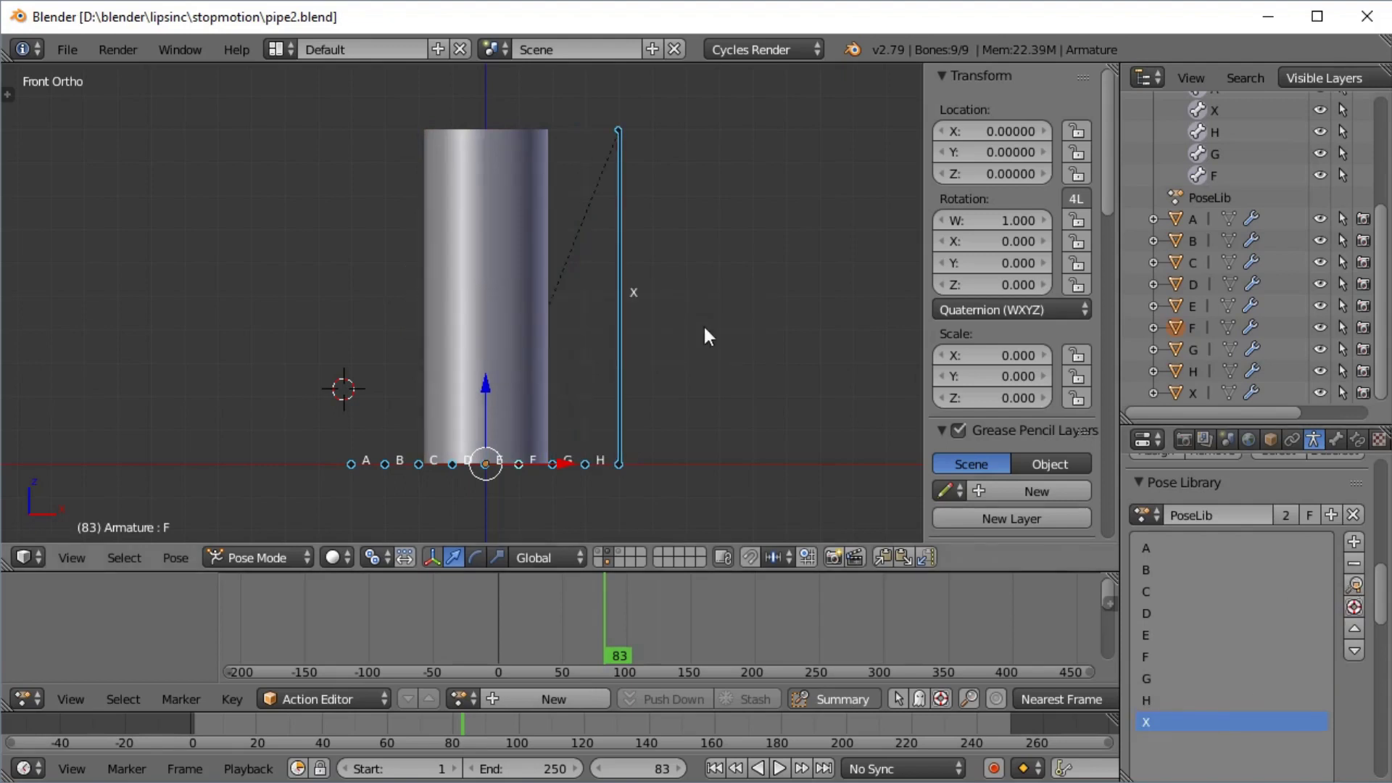
# - Assign pose B to Mouth B and pose C to Mouth C in the Rhubarb Lipsync settings, and widen the Properties editor to read the mouth labels
pyautogui.moveTo(1247, 422); pyautogui.dragTo(1247, 157)
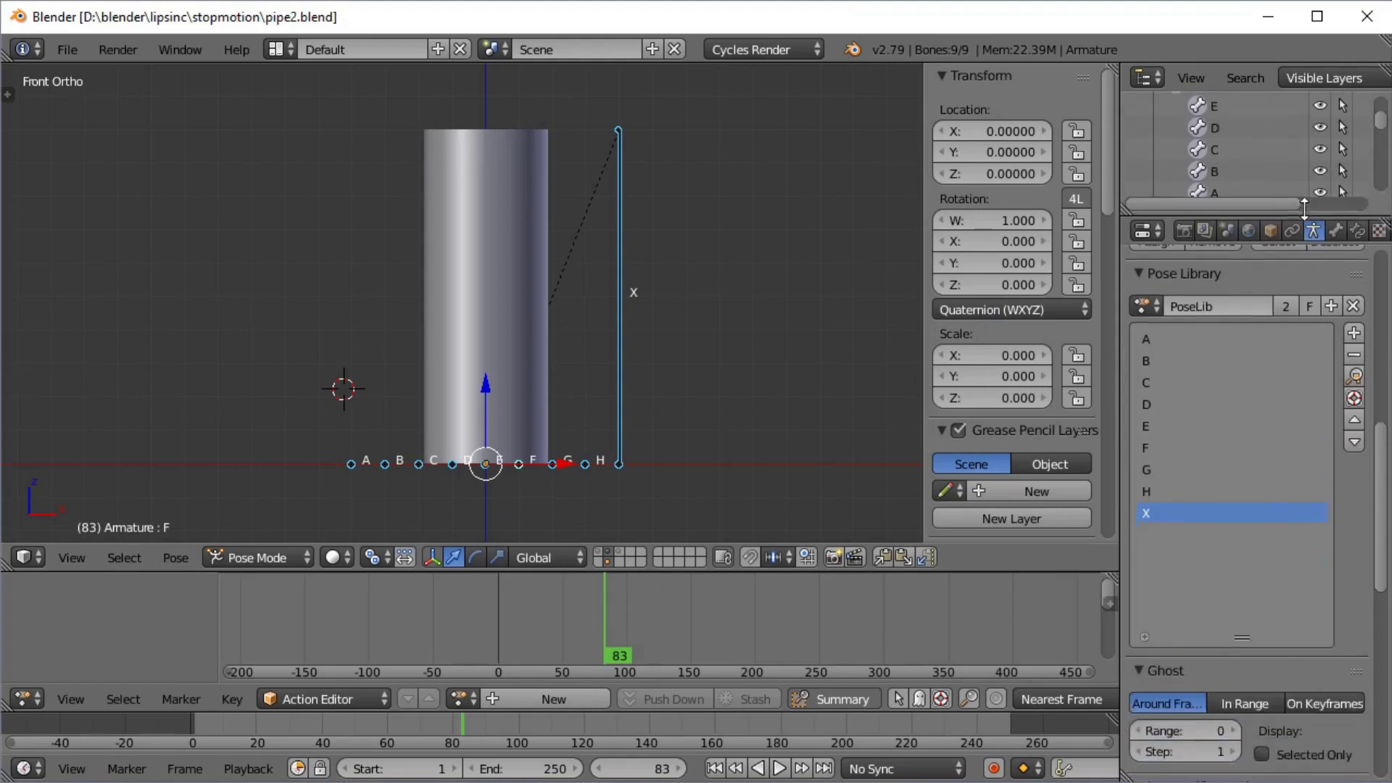
pyautogui.scroll(-10, 1383, 395)
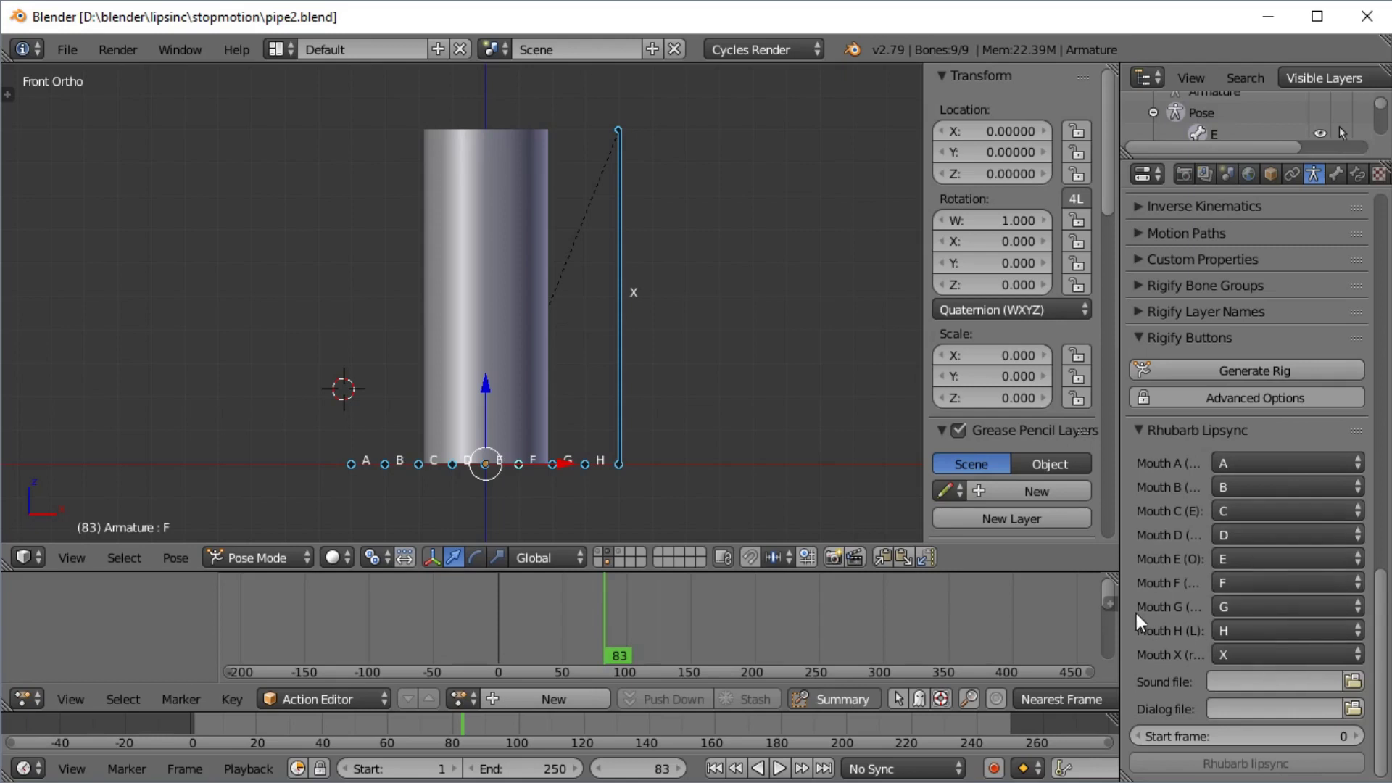
pyautogui.moveTo(1115, 607); pyautogui.dragTo(1037, 608)
pyautogui.click(1292, 483)
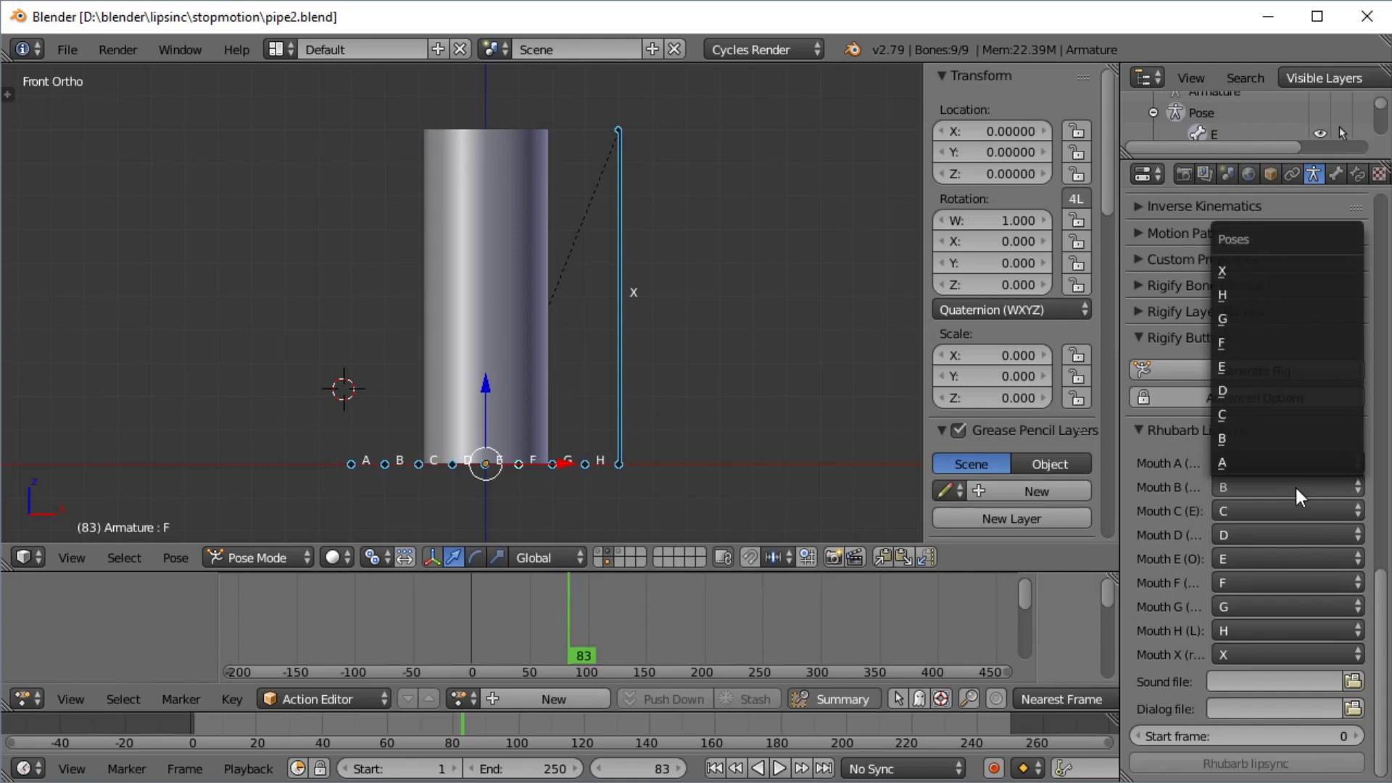
pyautogui.click(1281, 443)
pyautogui.click(1269, 512)
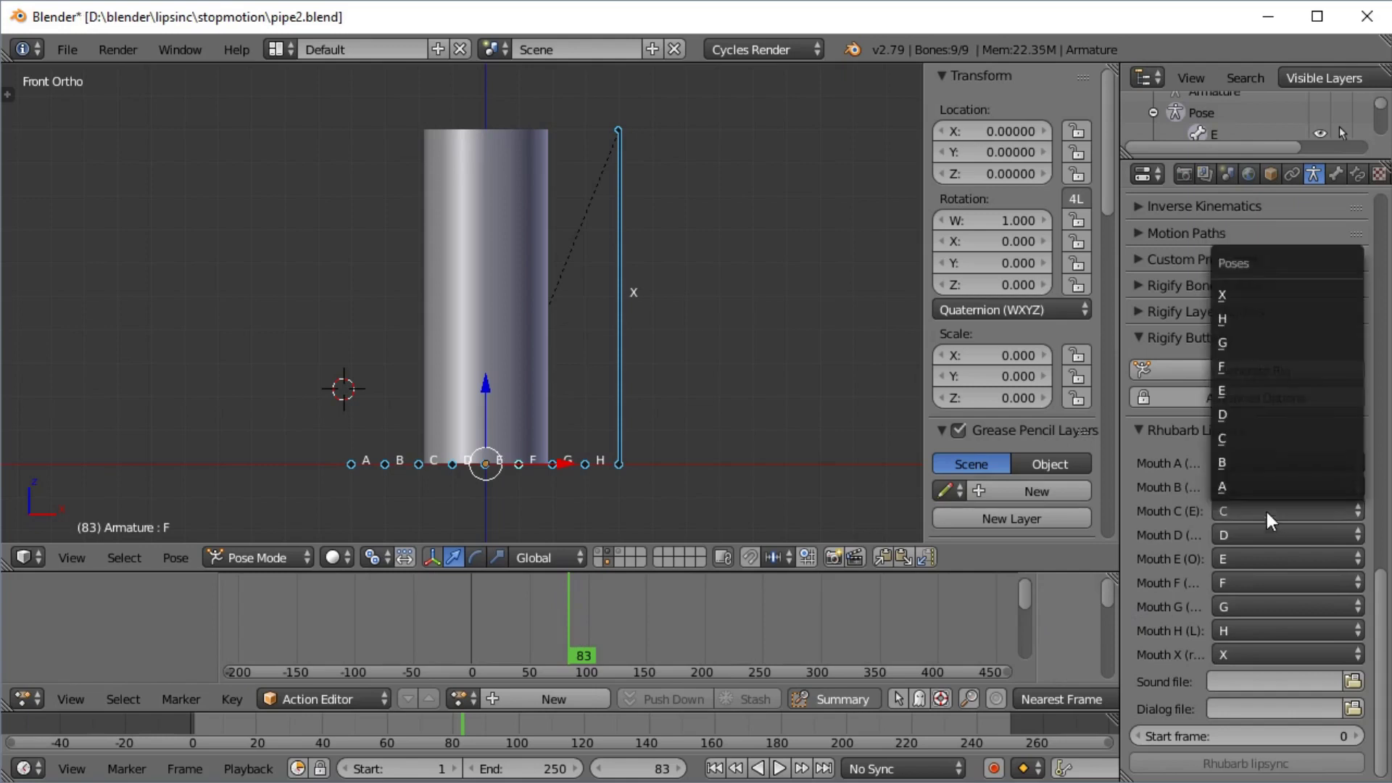
pyautogui.click(1254, 435)
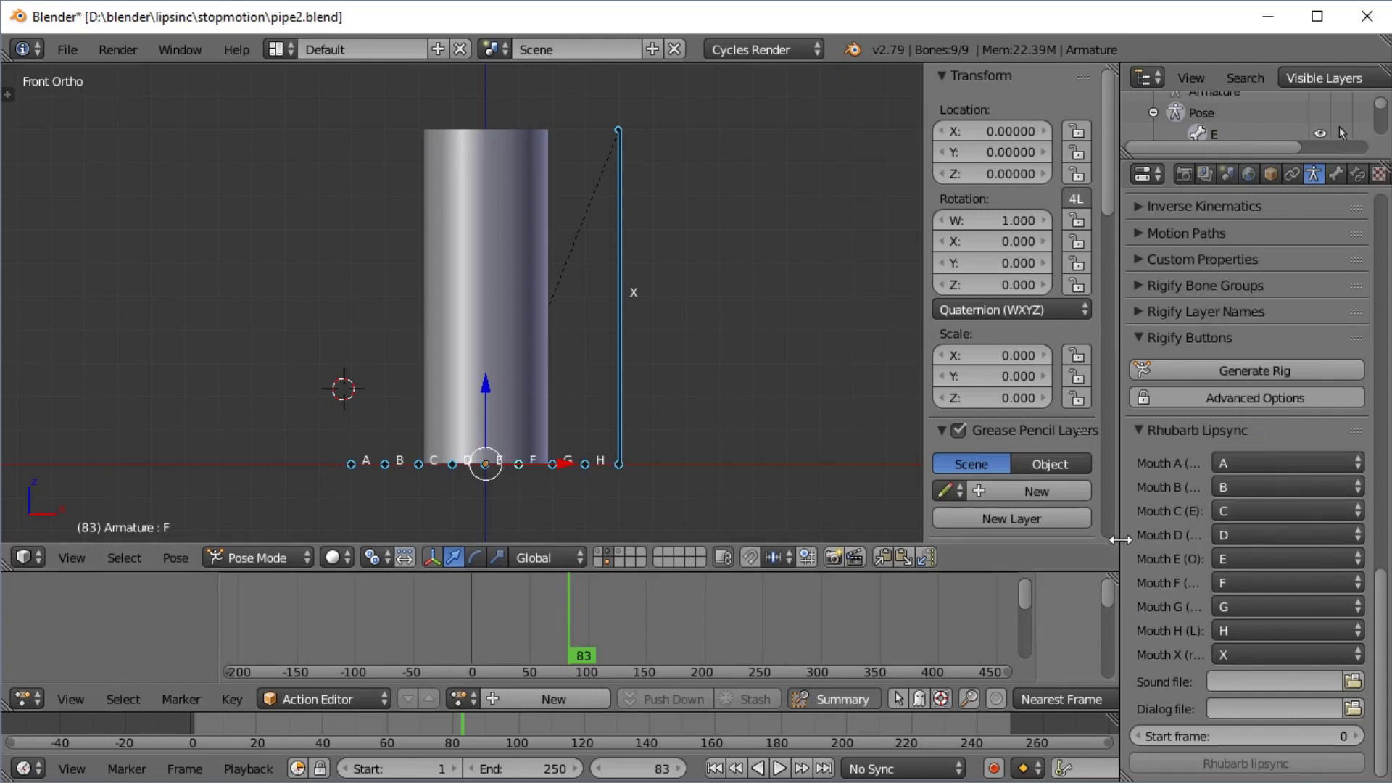
pyautogui.moveTo(1119, 550); pyautogui.dragTo(970, 560)
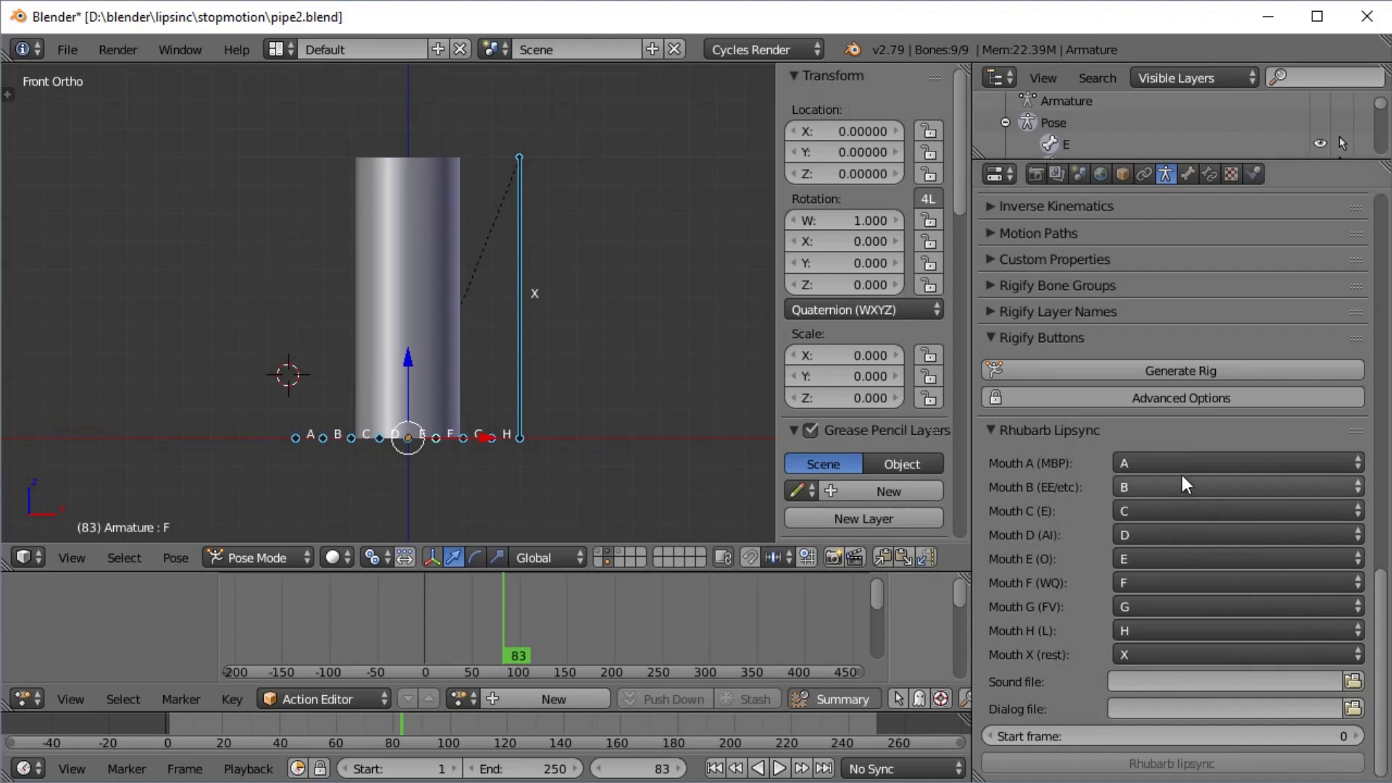
pyautogui.moveTo(973, 566); pyautogui.dragTo(1077, 566)
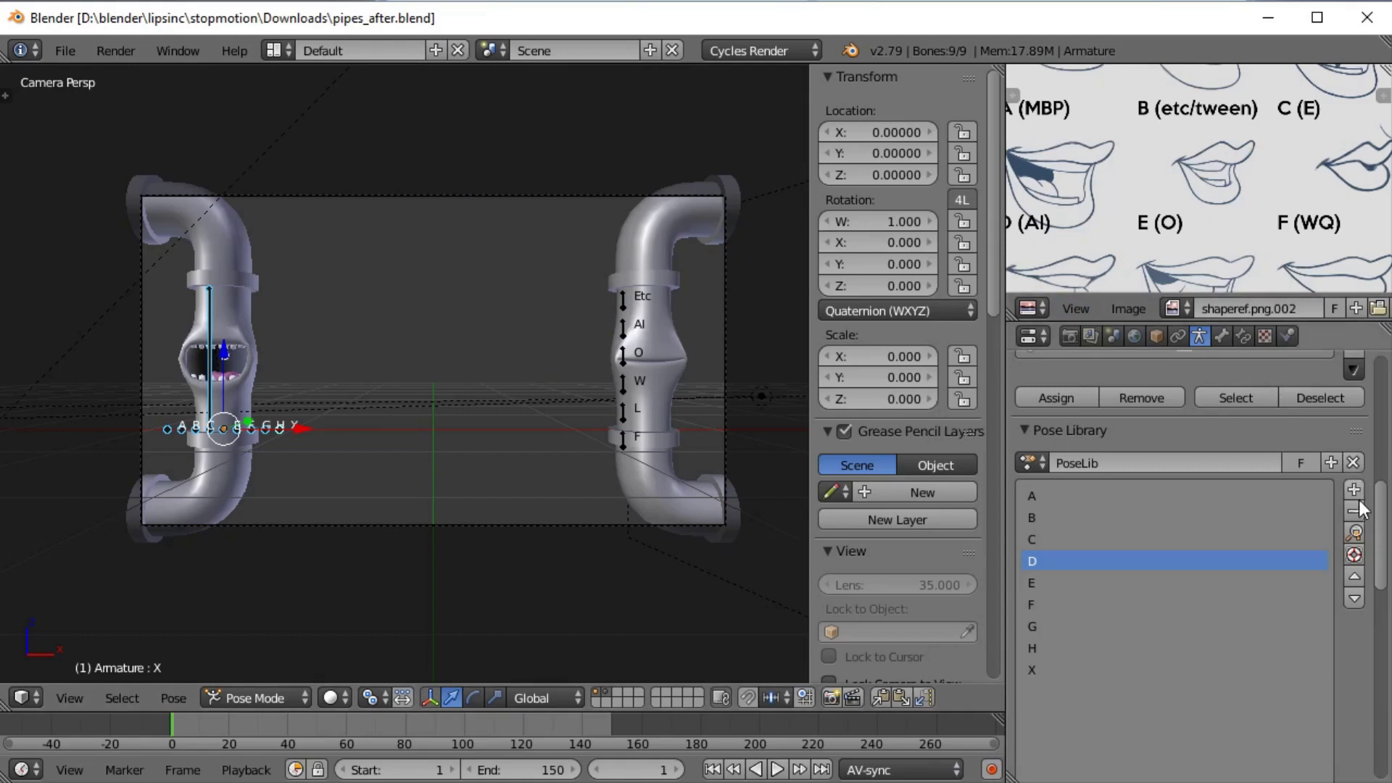
# - Set the timeline's playback sync mode to AV-sync
pyautogui.moveTo(1385, 527); pyautogui.dragTo(1380, 485)
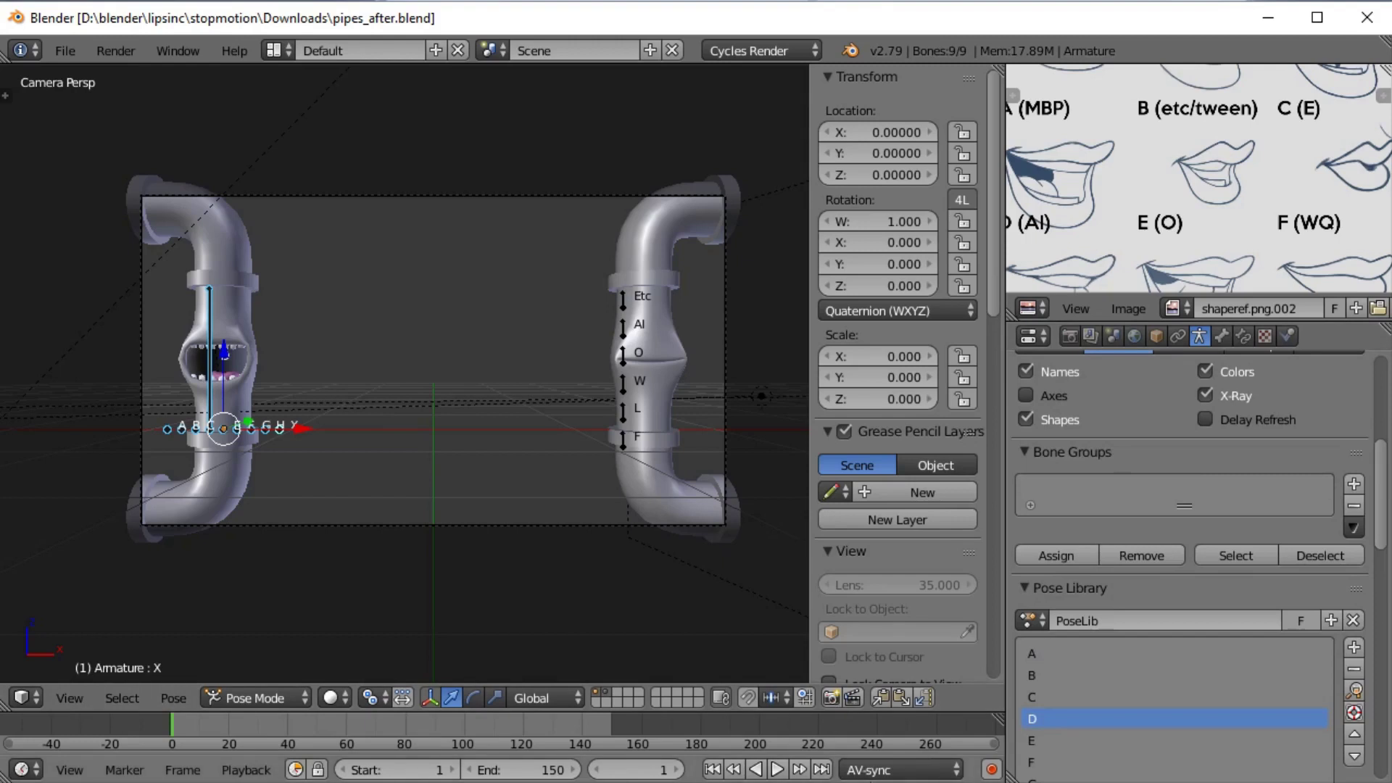
pyautogui.click(874, 770)
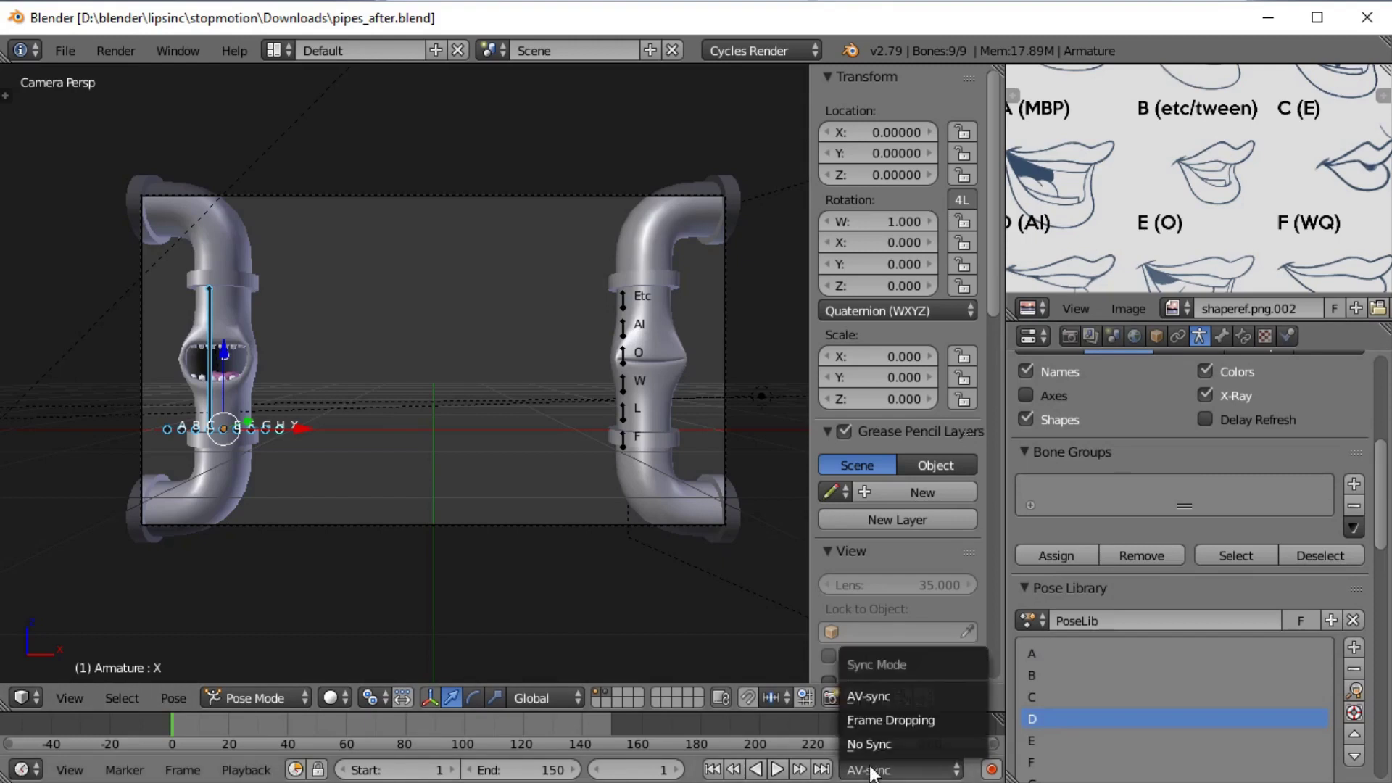
pyautogui.click(877, 695)
pyautogui.click(874, 767)
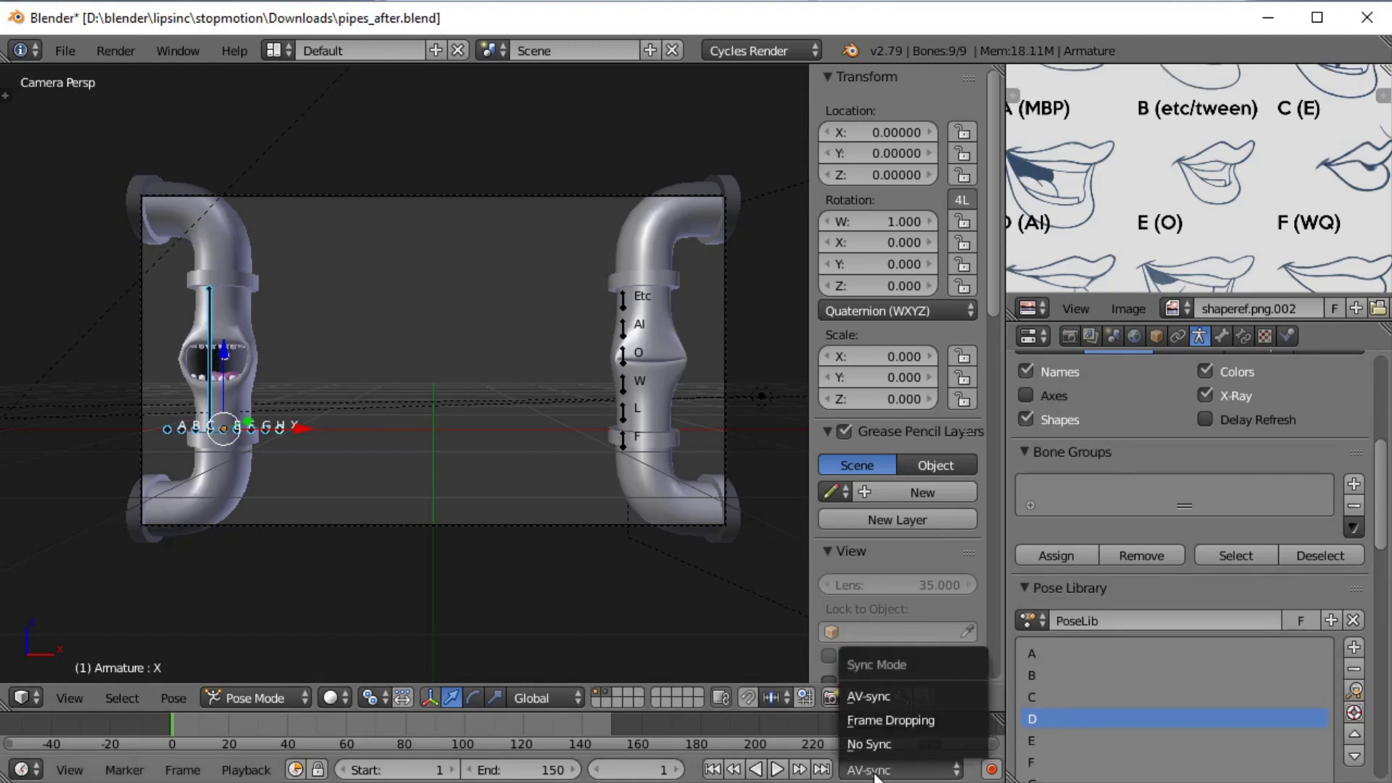
pyautogui.click(883, 697)
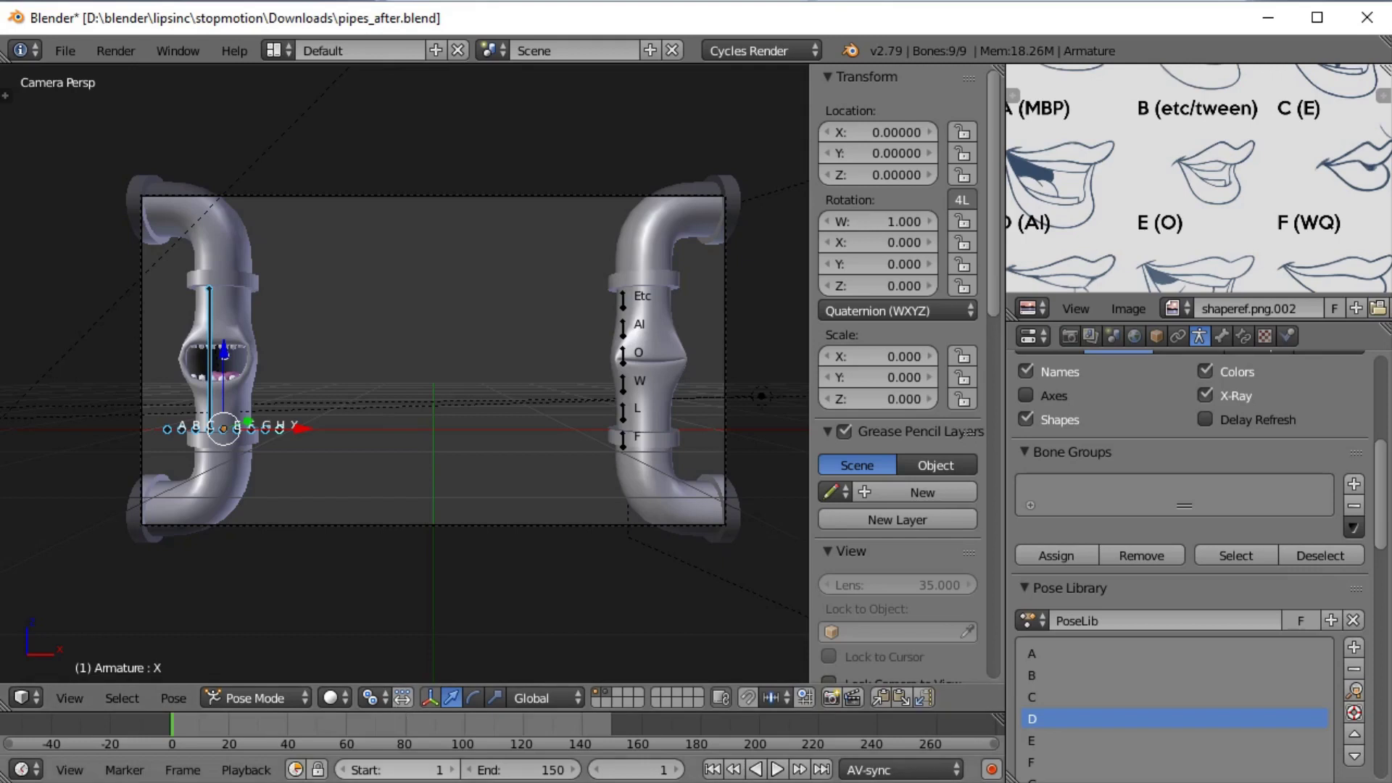
# - Split the 3D view and turn the lower area into a Video Sequence Editor showing only the sequencer
pyautogui.moveTo(3, 702); pyautogui.dragTo(7, 517)
pyautogui.click(22, 698)
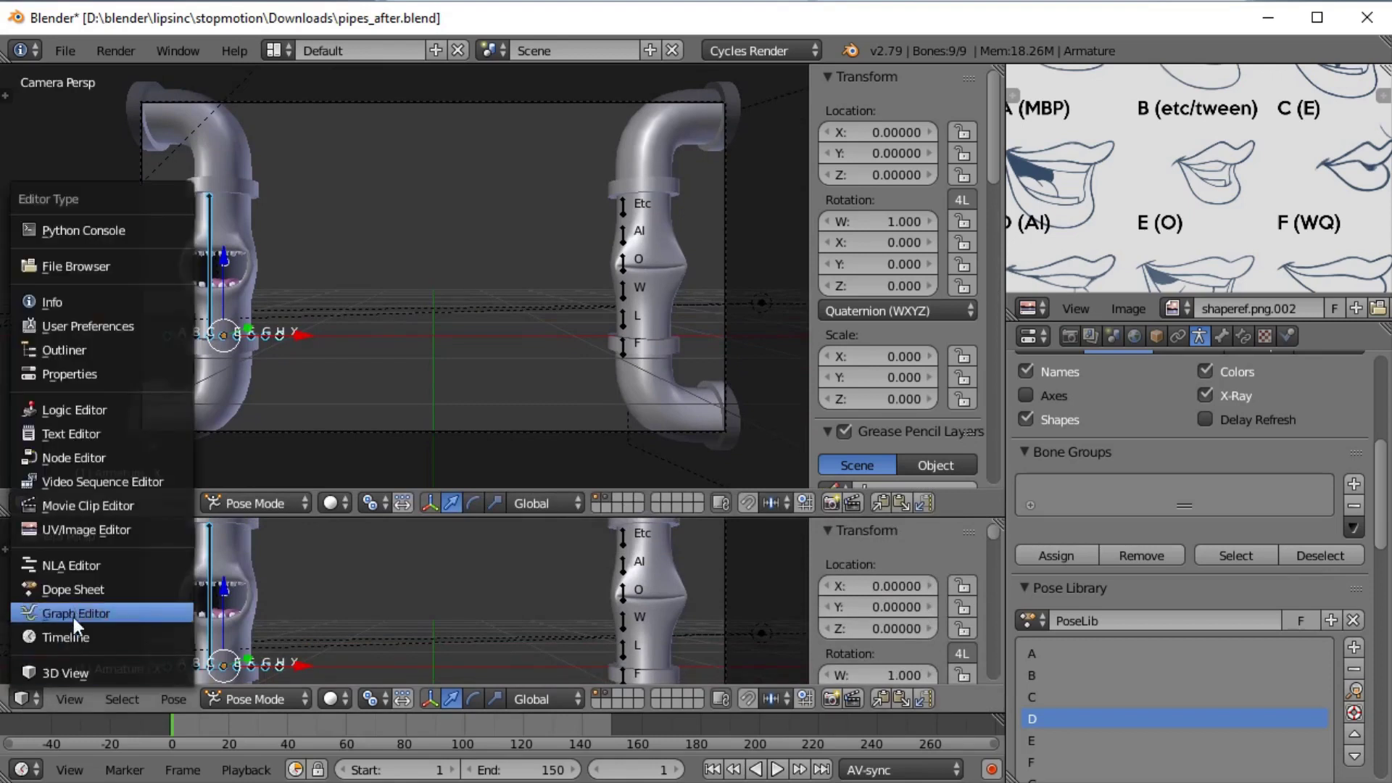
pyautogui.click(146, 482)
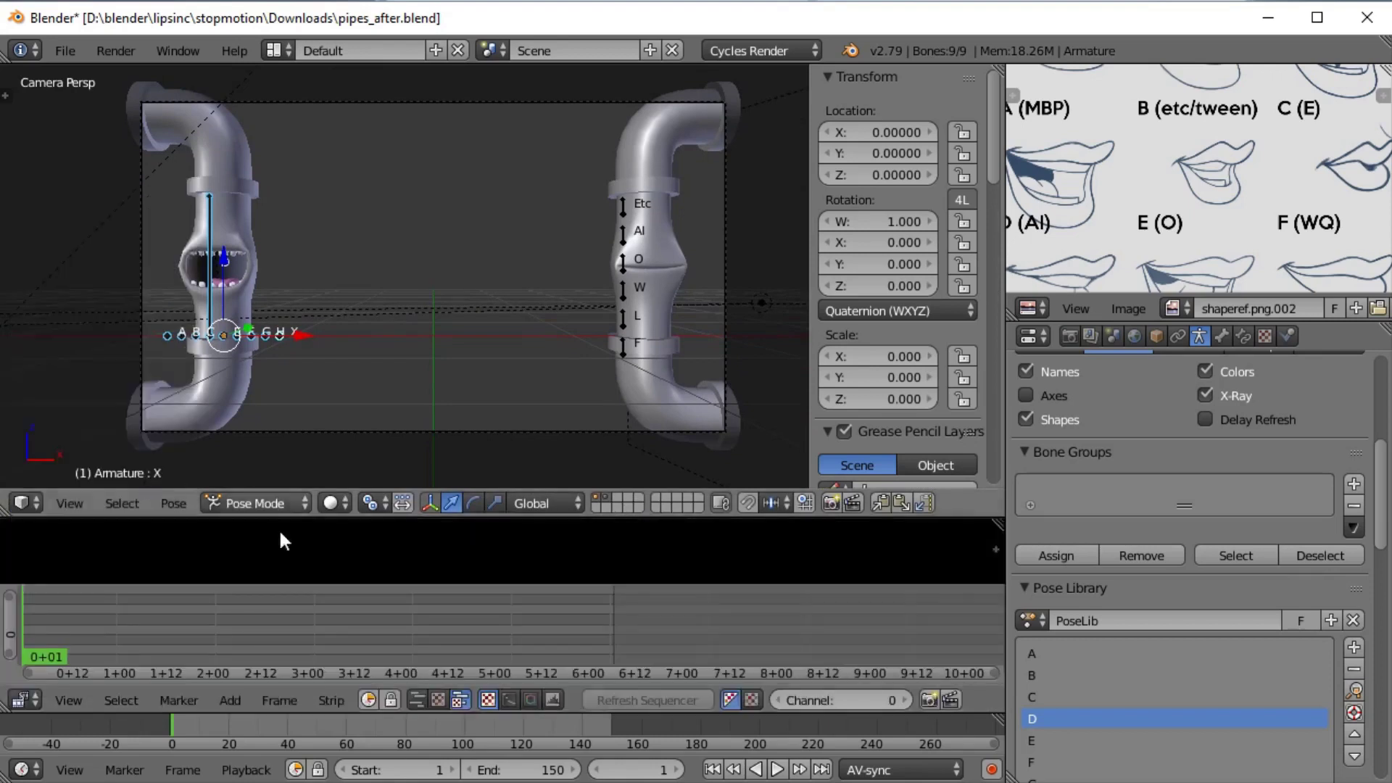
pyautogui.click(418, 700)
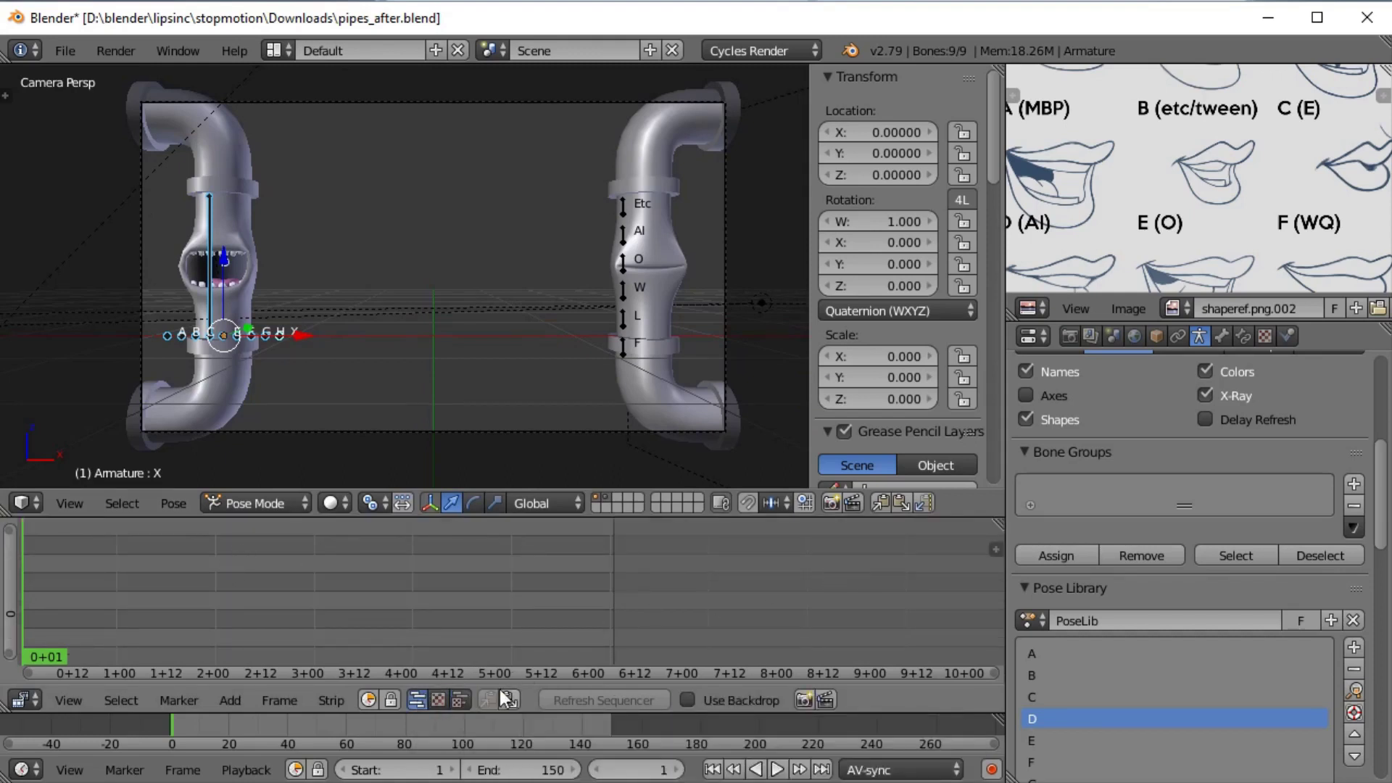
pyautogui.click(459, 700)
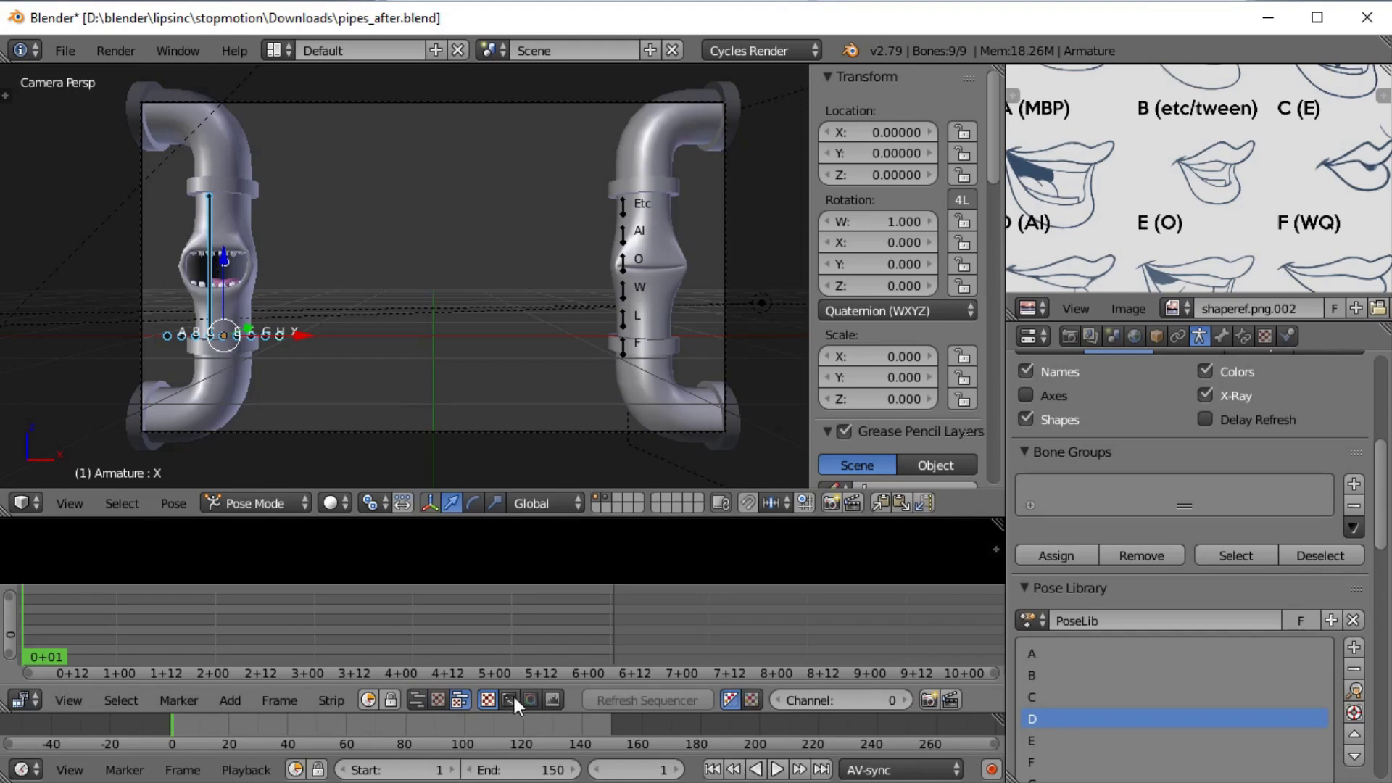
pyautogui.click(419, 700)
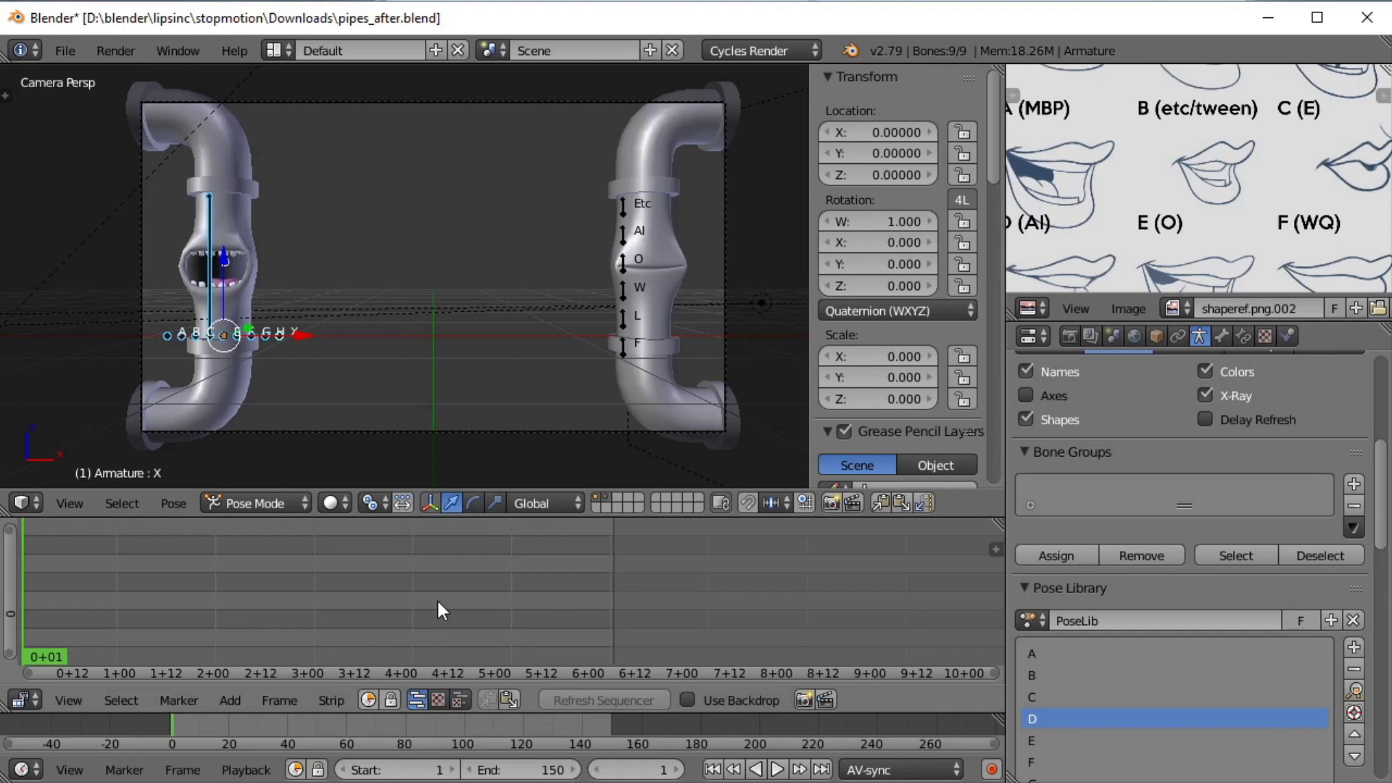
# - Add Voicefile.wav as a sound strip in the sequencer, starting at frame 1 on channel 1
pyautogui.hotkey('shift', 'a')
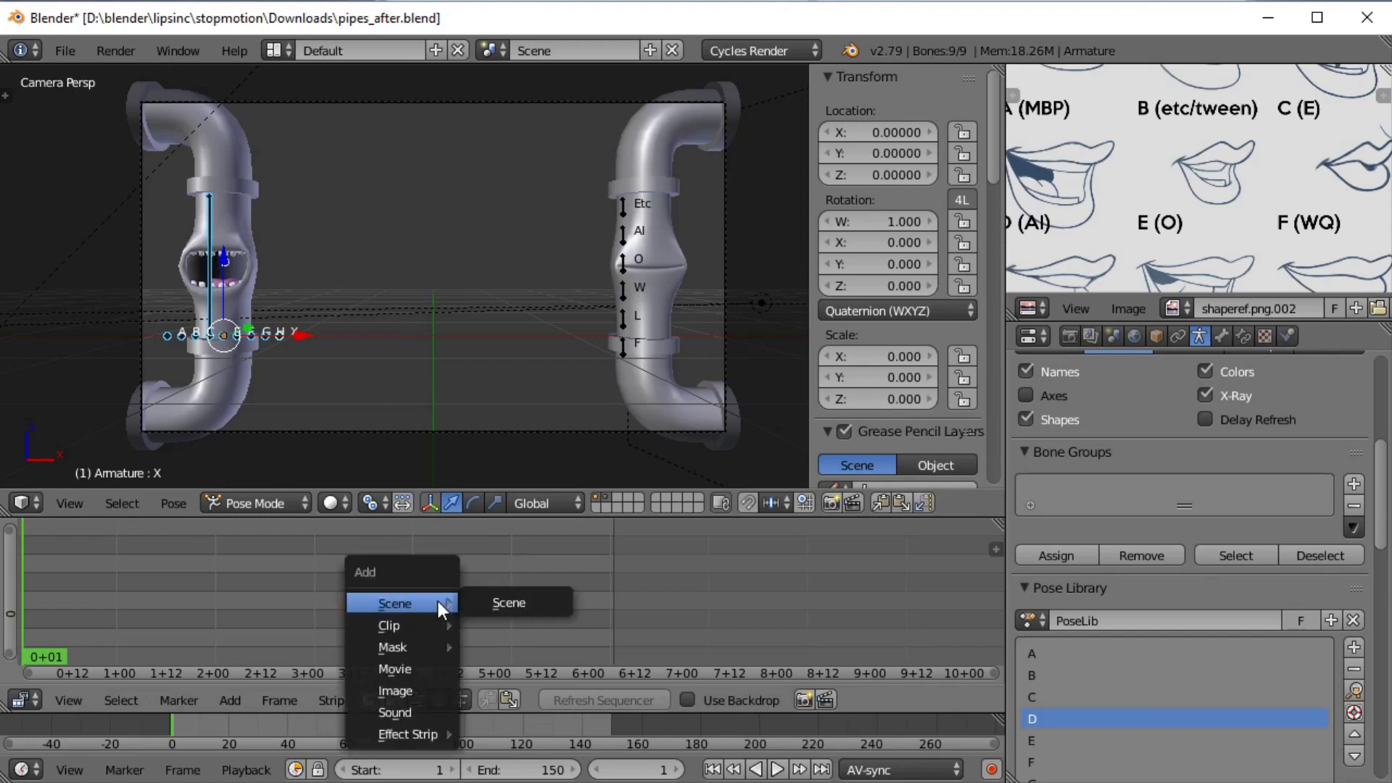
pyautogui.click(425, 709)
pyautogui.click(384, 203)
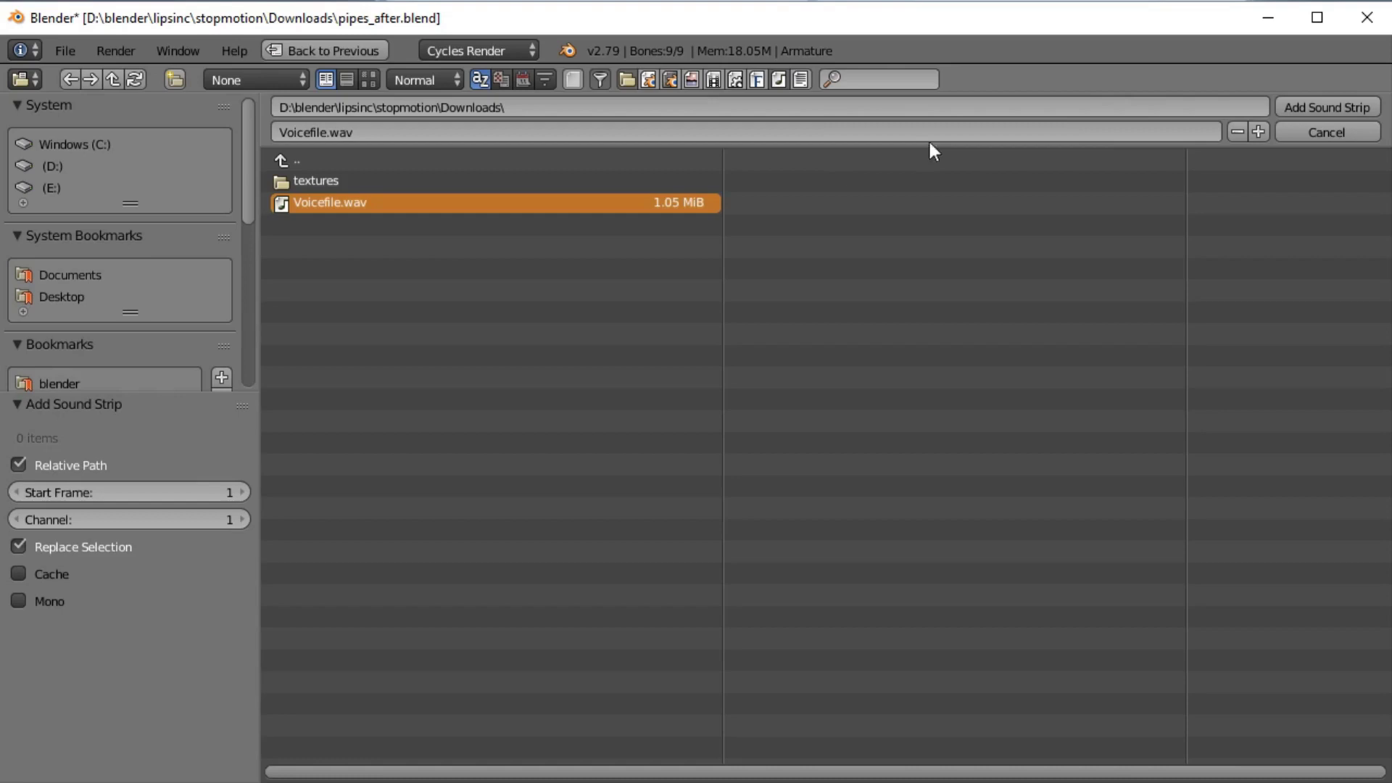
pyautogui.click(1309, 109)
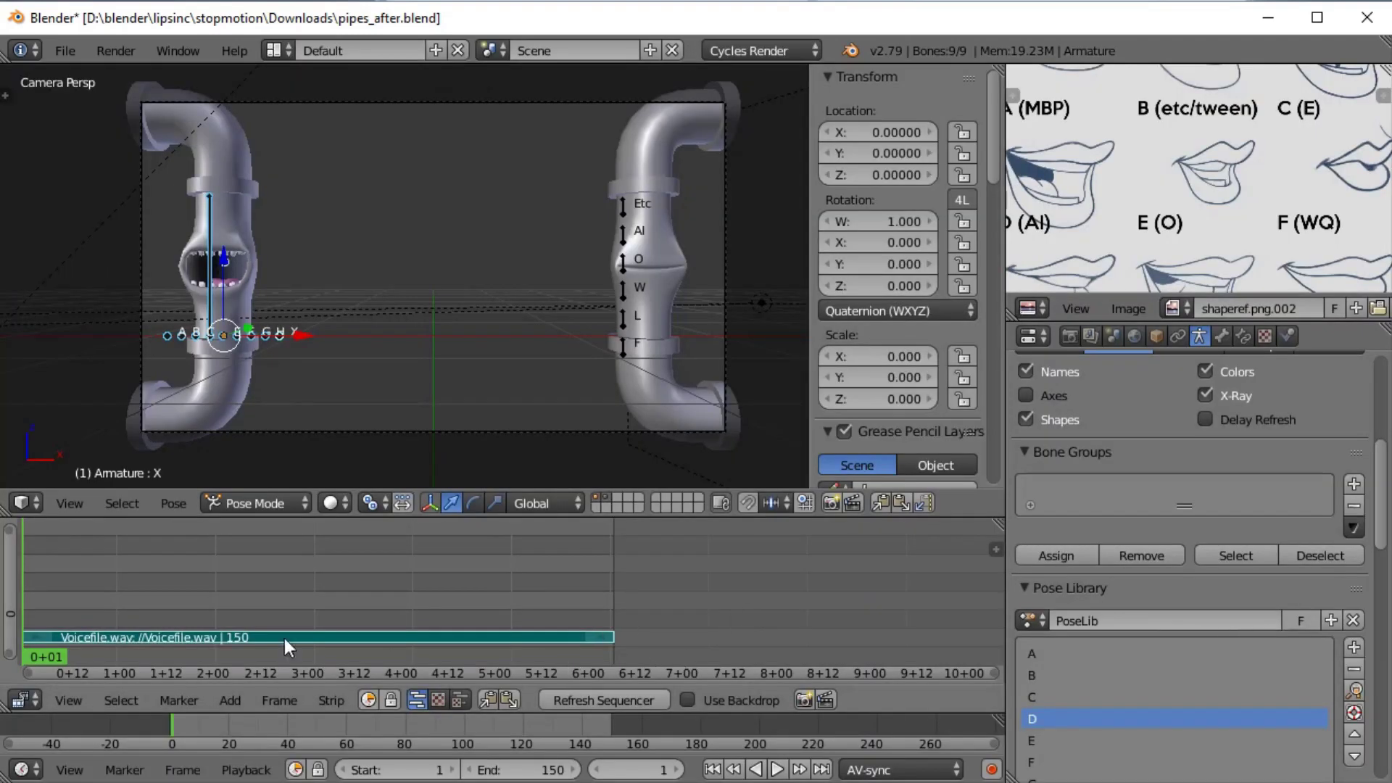
# - Examine the start and end frames of the Voicefile.wav strip, moving the current frame to 50 and selecting the strip's end handle
pyautogui.keyDown('ctrl'); pyautogui.scroll(4, 239, 640); pyautogui.keyUp('ctrl')
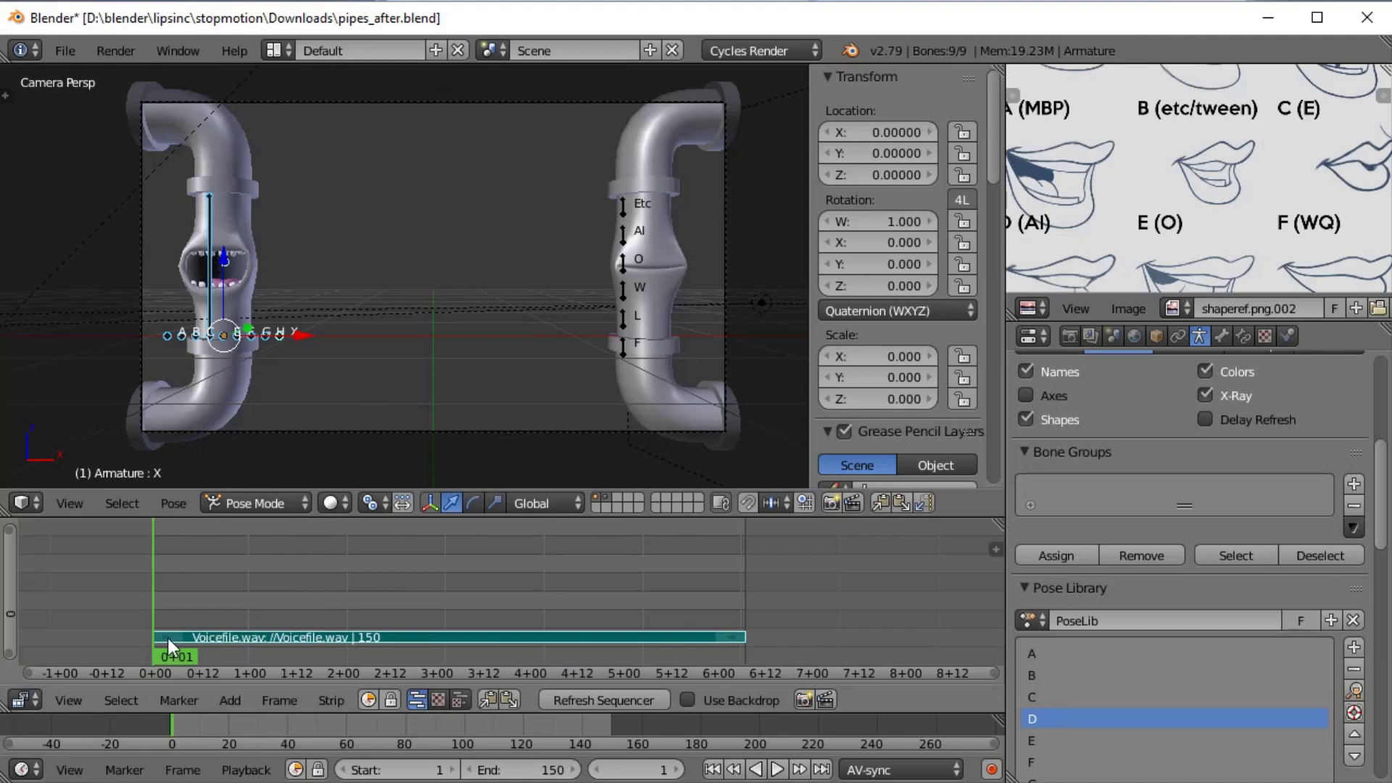
pyautogui.keyDown('ctrl'); pyautogui.scroll(1, 245, 606); pyautogui.keyUp('ctrl')
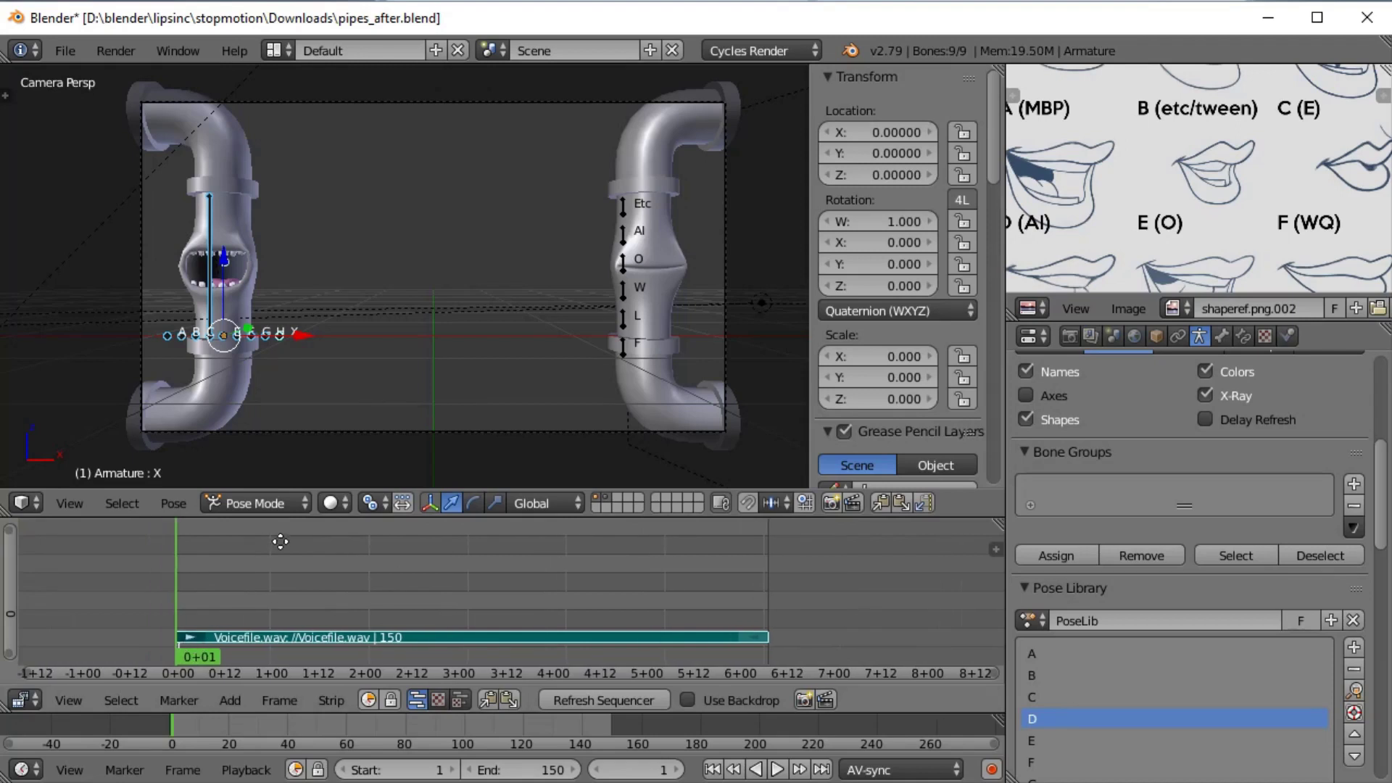
pyautogui.click(372, 616)
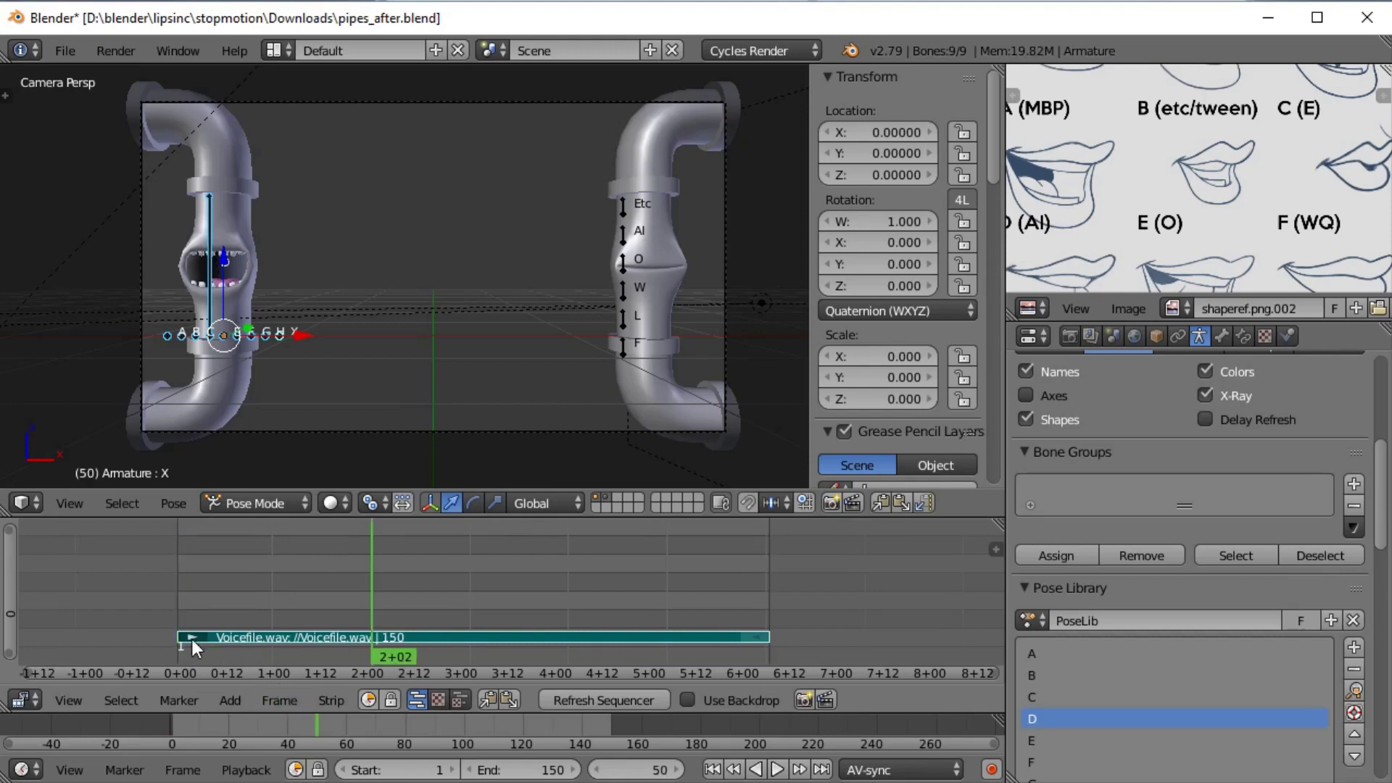
pyautogui.rightClick(756, 641)
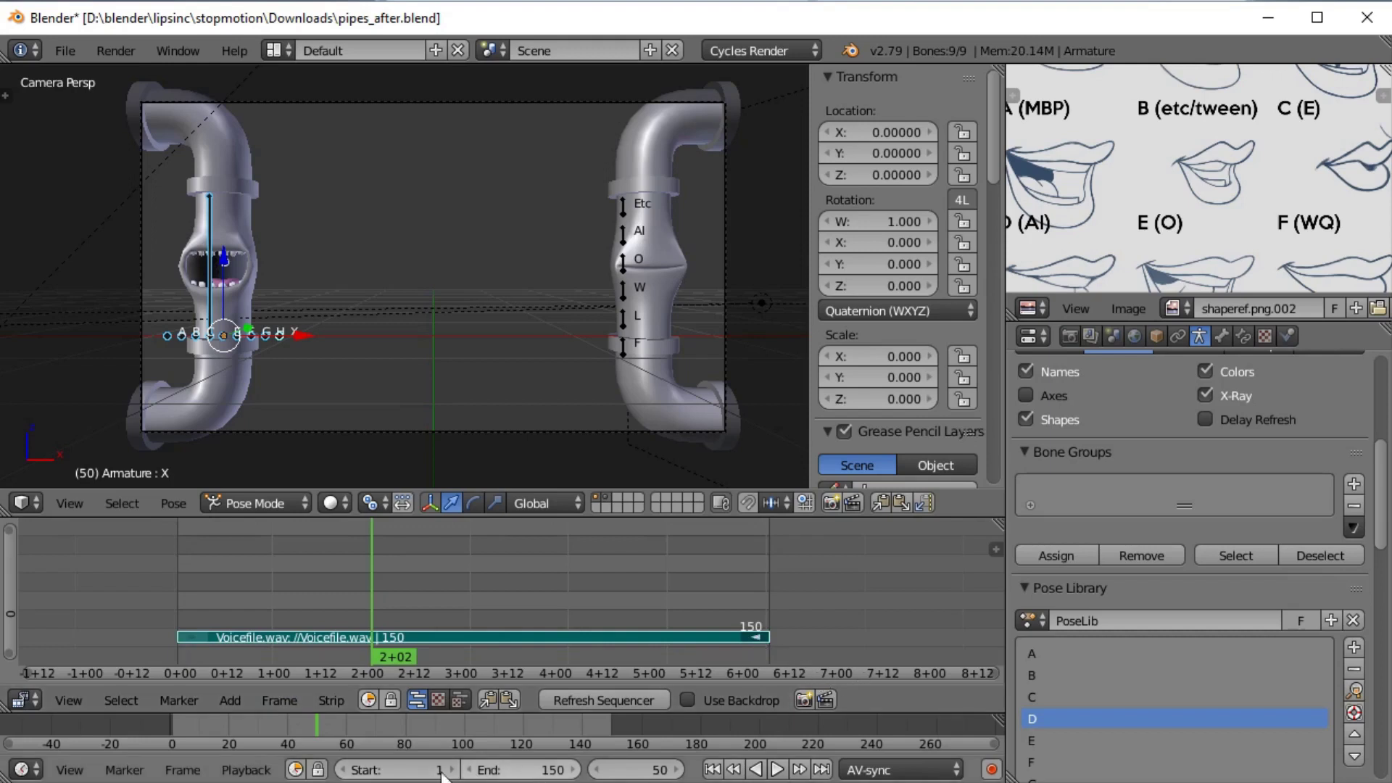
# - Set the timeline's end frame to 100
pyautogui.click(535, 773)
pyautogui.write('100')
pyautogui.press('Return')
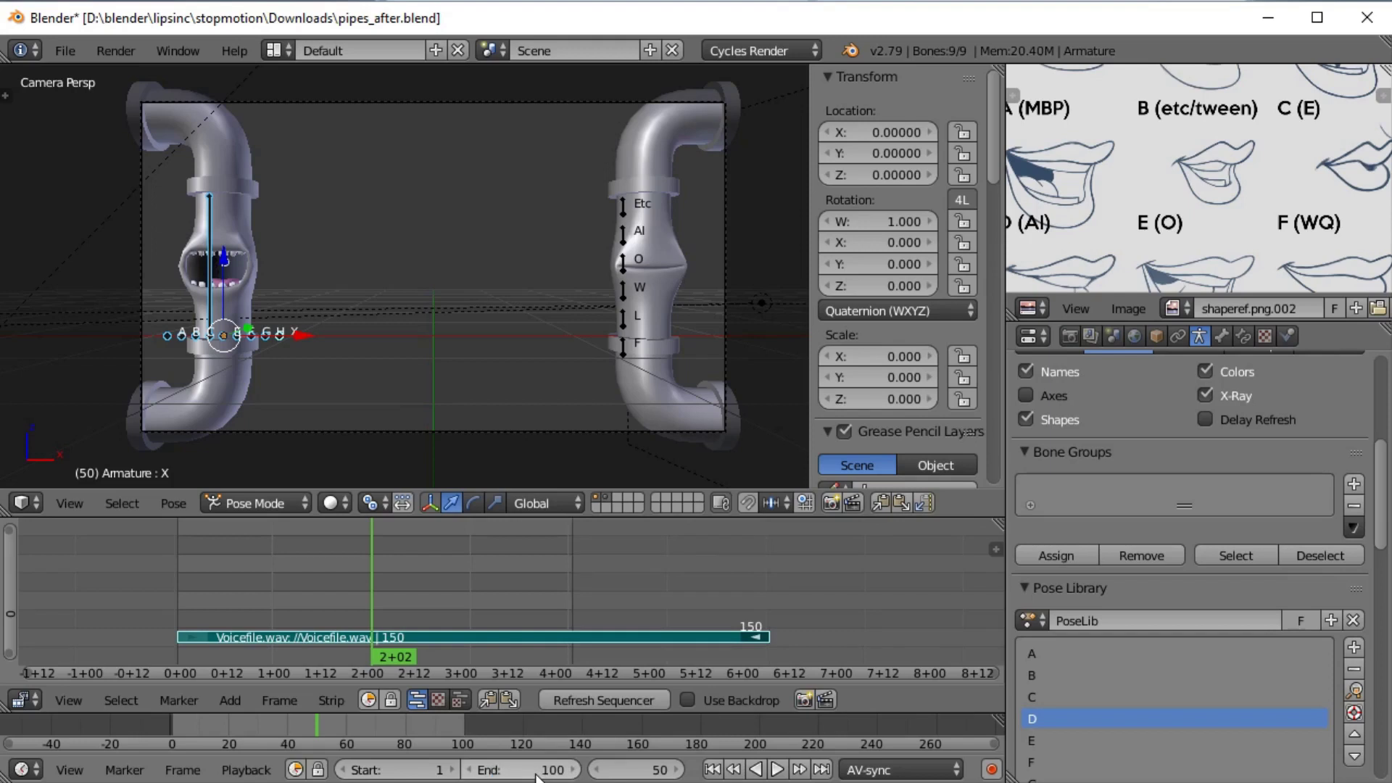
# - Set the timeline's end frame to 150 to match the sound strip's length
pyautogui.click(536, 774)
pyautogui.write('12')
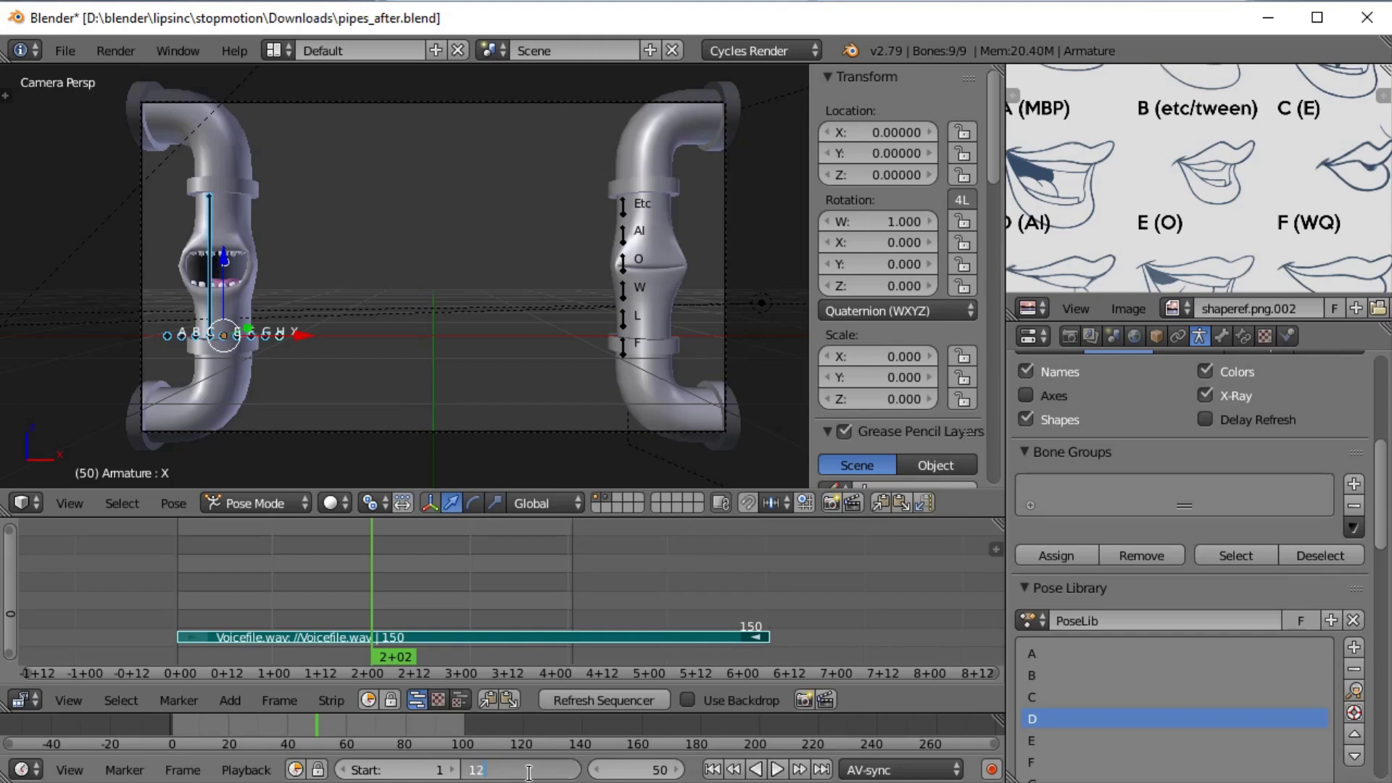
pyautogui.press('BackSpace')
pyautogui.write('50')
pyautogui.press('Return')
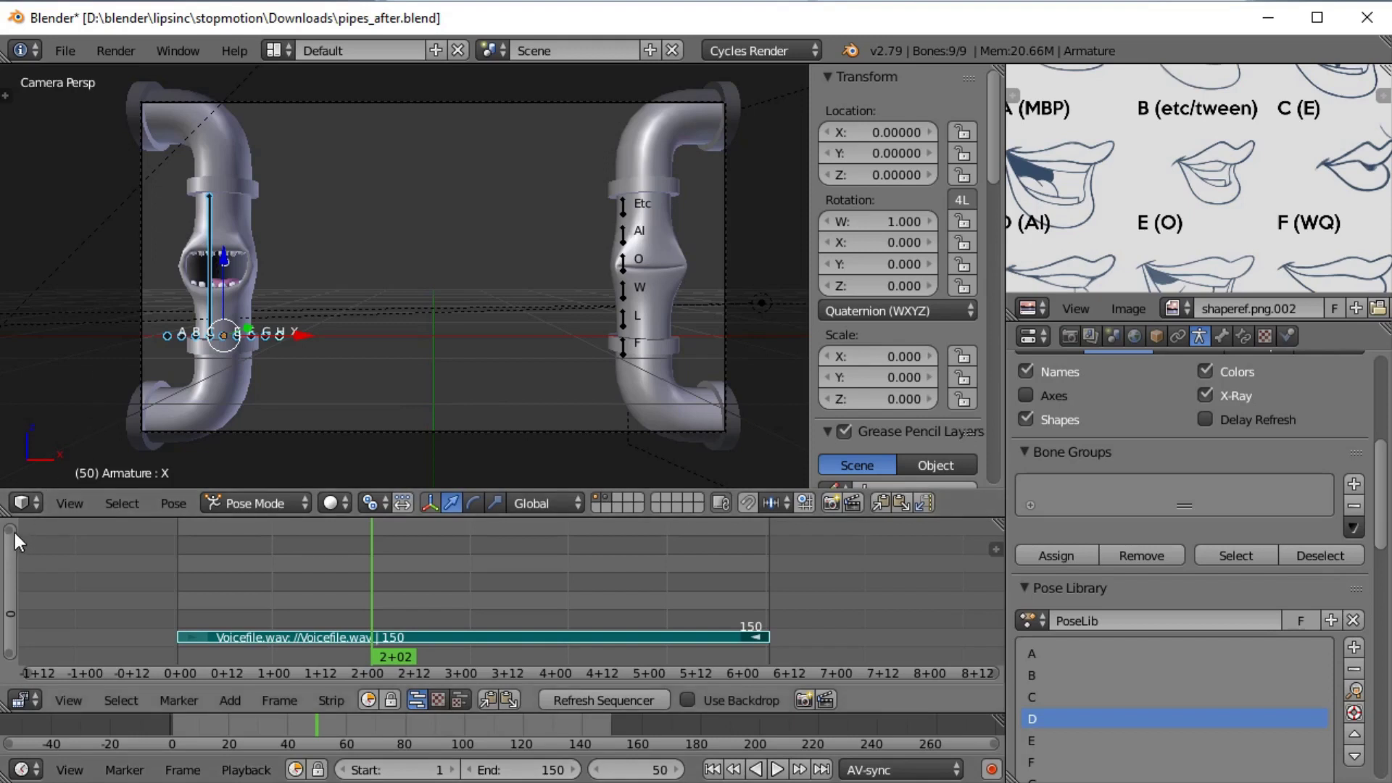
# - Turn on Draw Waveform for the Voicefile.wav strip and enlarge the strip's display so the waveform can be read
pyautogui.press('n')
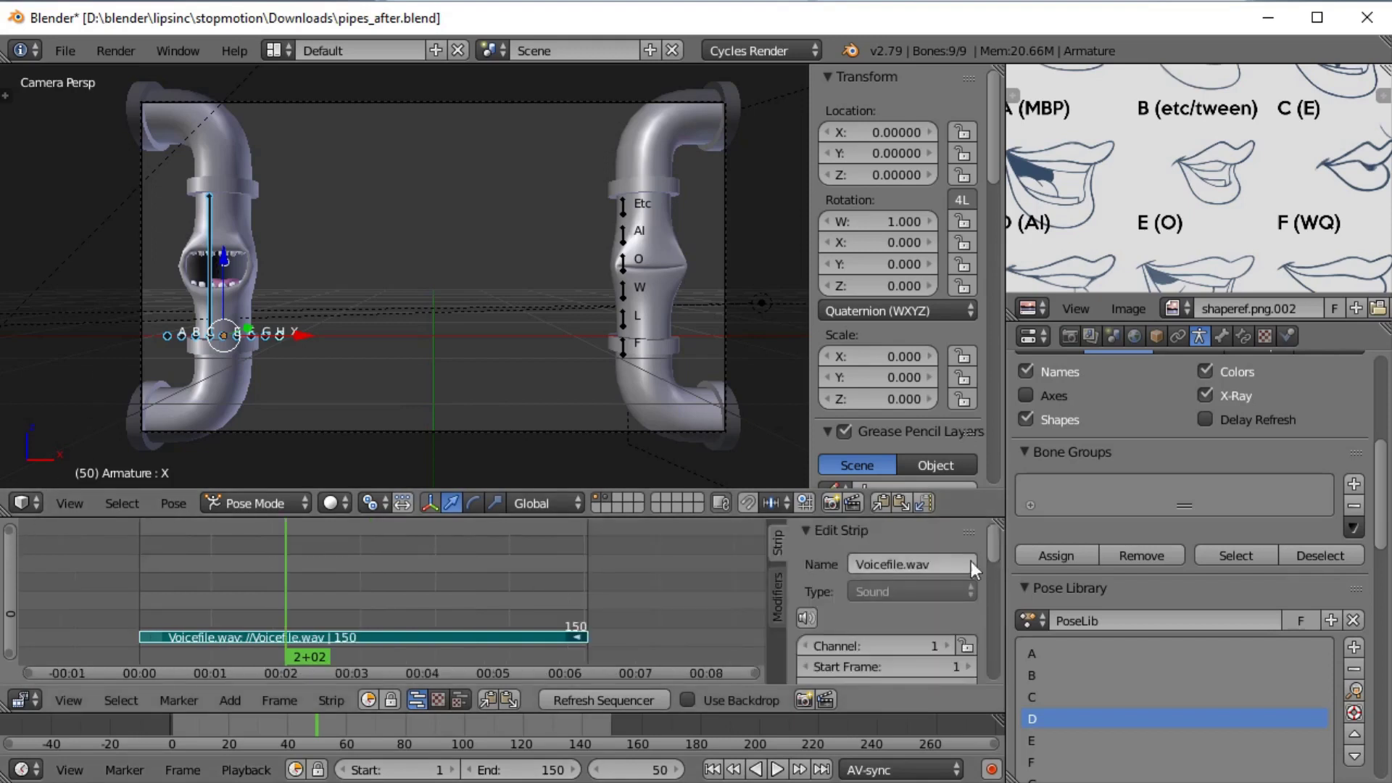
pyautogui.scroll(-5, 935, 606)
pyautogui.scroll(-3, 935, 606)
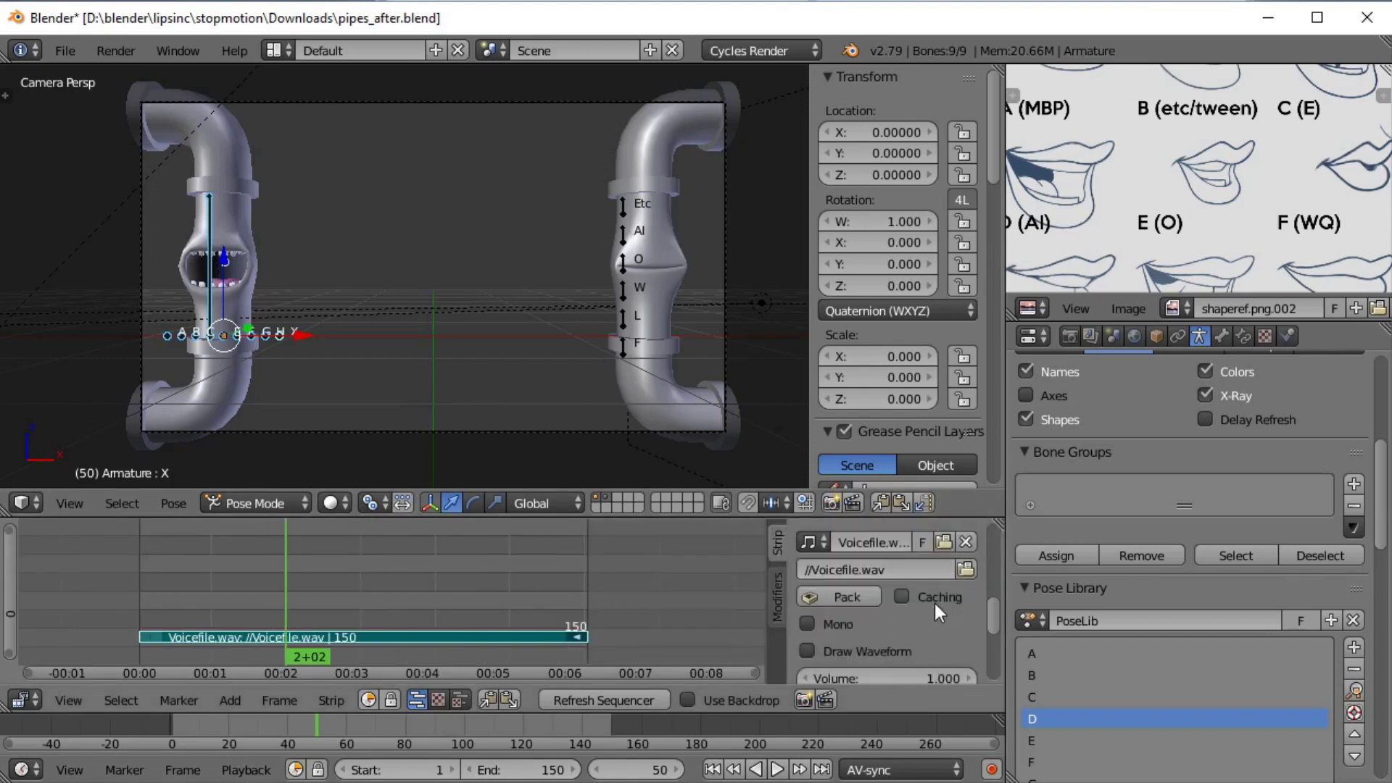
pyautogui.click(807, 650)
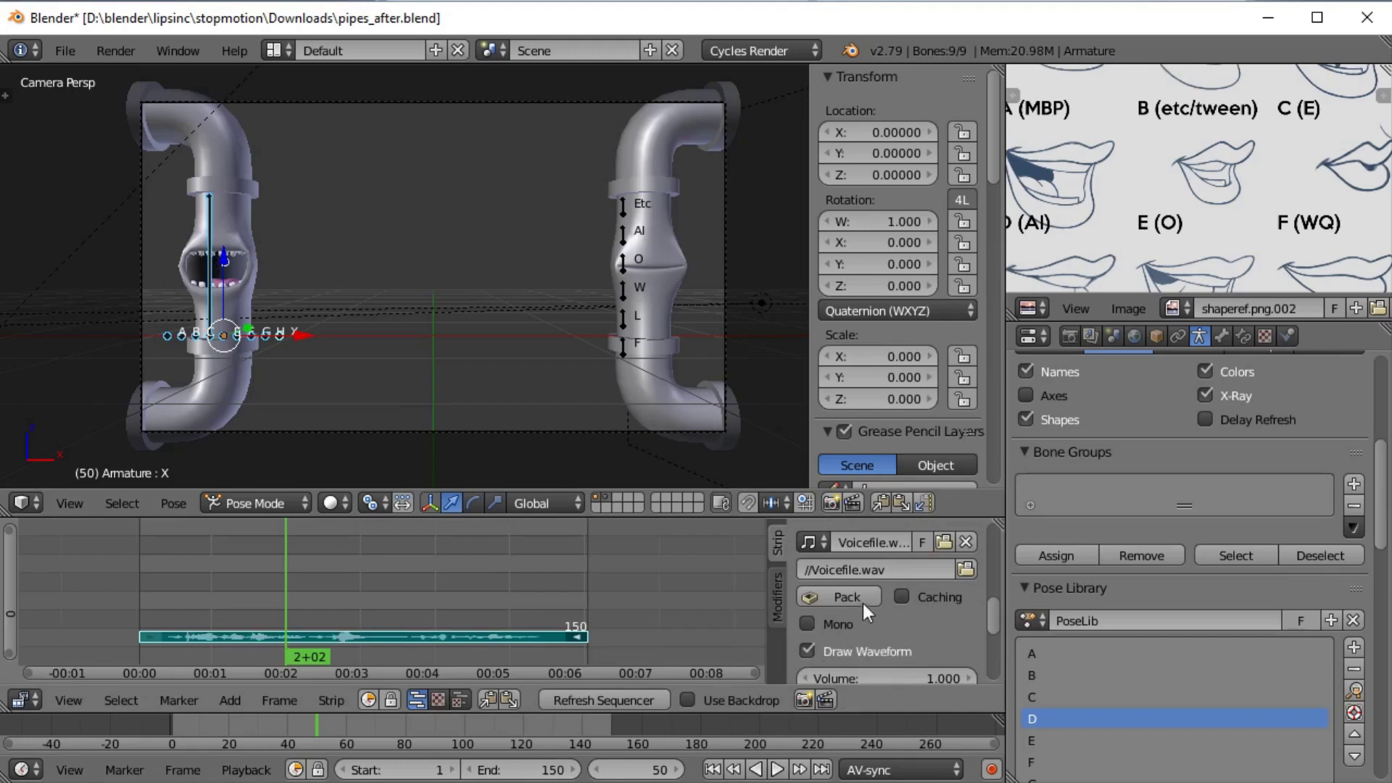
pyautogui.moveTo(6, 529); pyautogui.dragTo(6, 624)
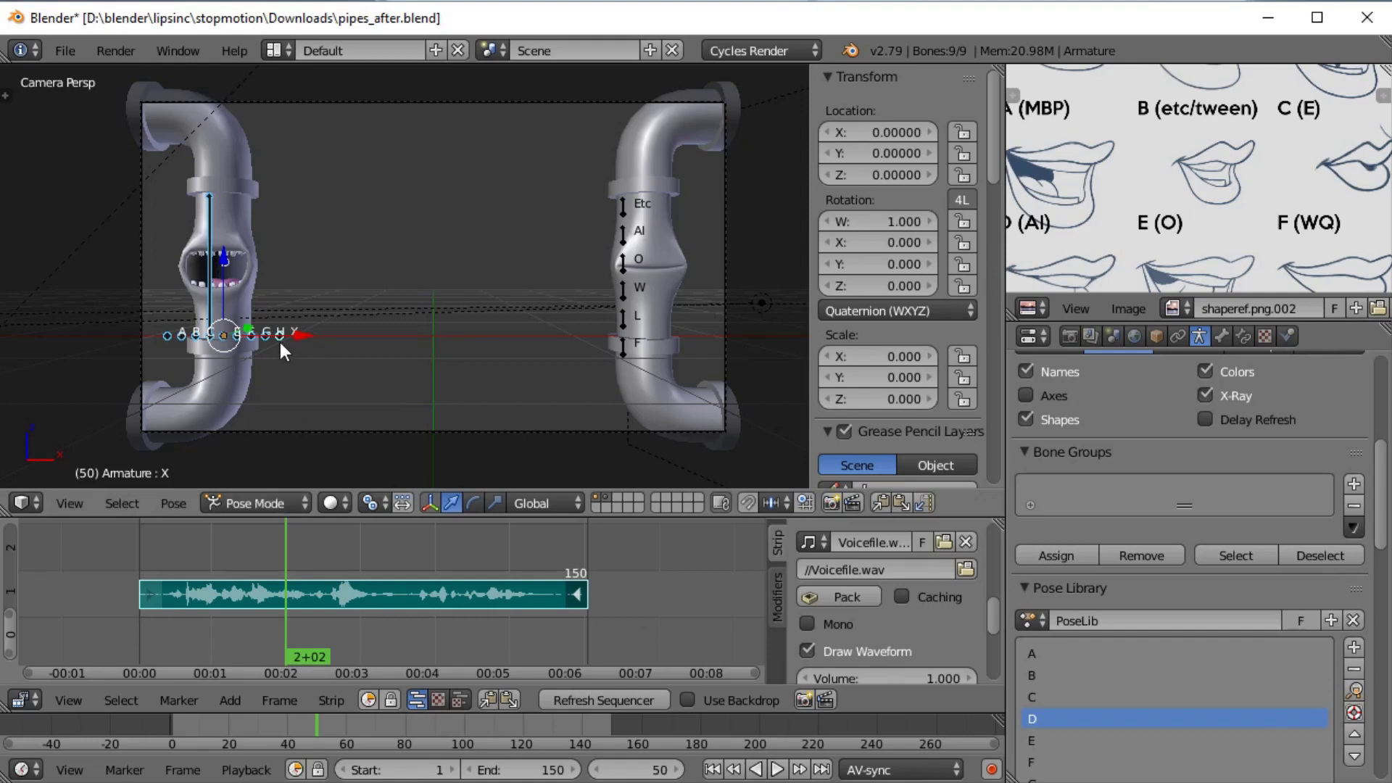
# - Switch to Object Mode, reselect the mouth armature on the pipe, and put it back in Pose Mode
pyautogui.click(255, 503)
pyautogui.click(272, 477)
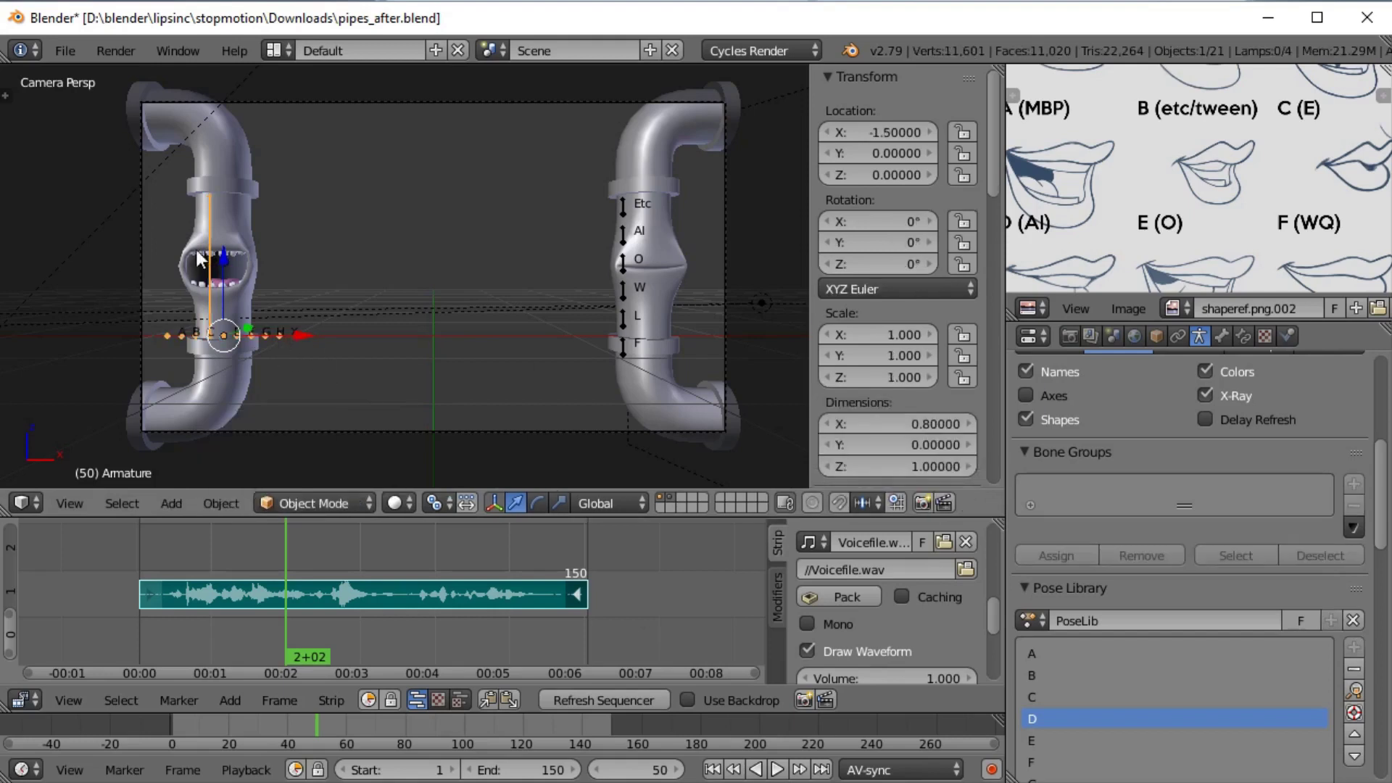
pyautogui.rightClick(206, 293)
pyautogui.rightClick(286, 335)
pyautogui.click(315, 502)
pyautogui.click(315, 429)
# - Clear the bone selection and circle-select all the mouth armature's bones, A through H and X
pyautogui.press('a')
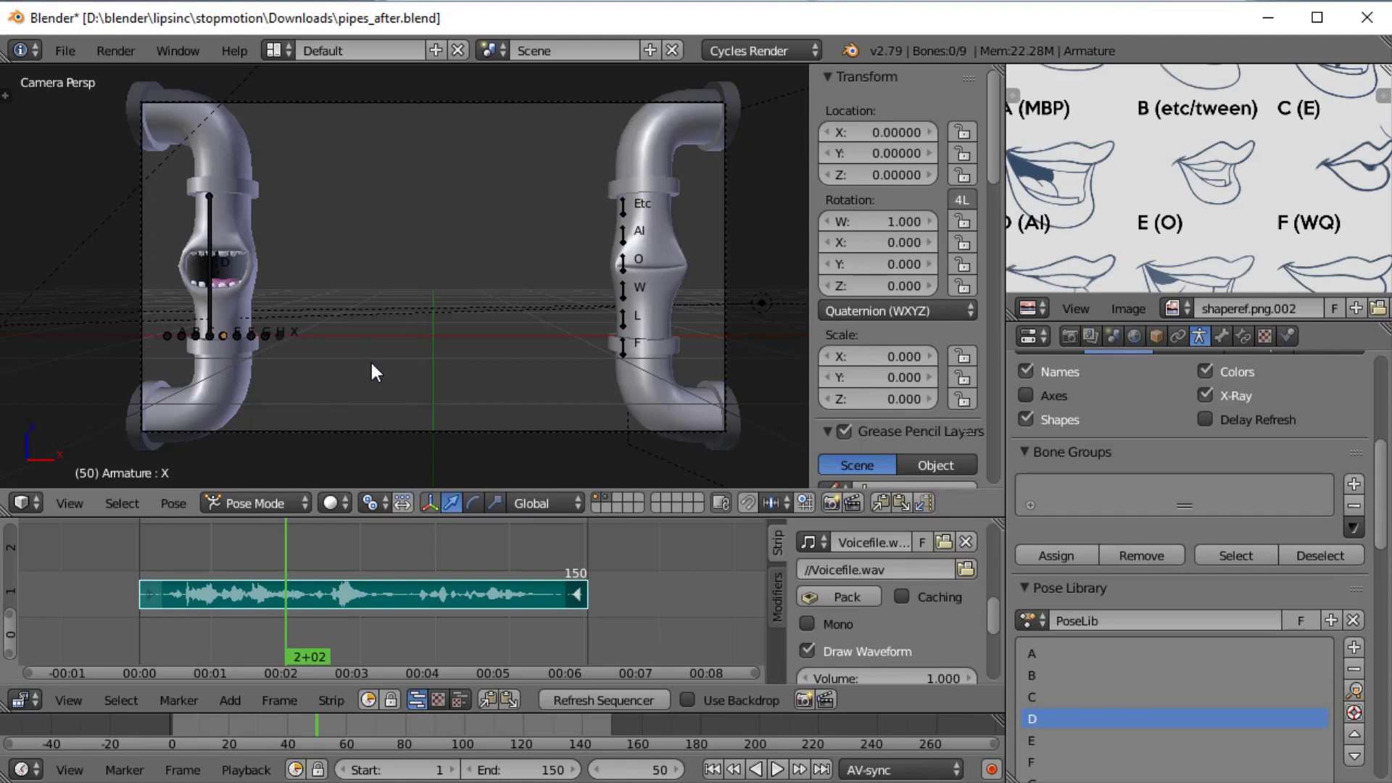
pyautogui.press('c')
pyautogui.moveTo(310, 349); pyautogui.dragTo(176, 342)
pyautogui.rightClick(367, 342)
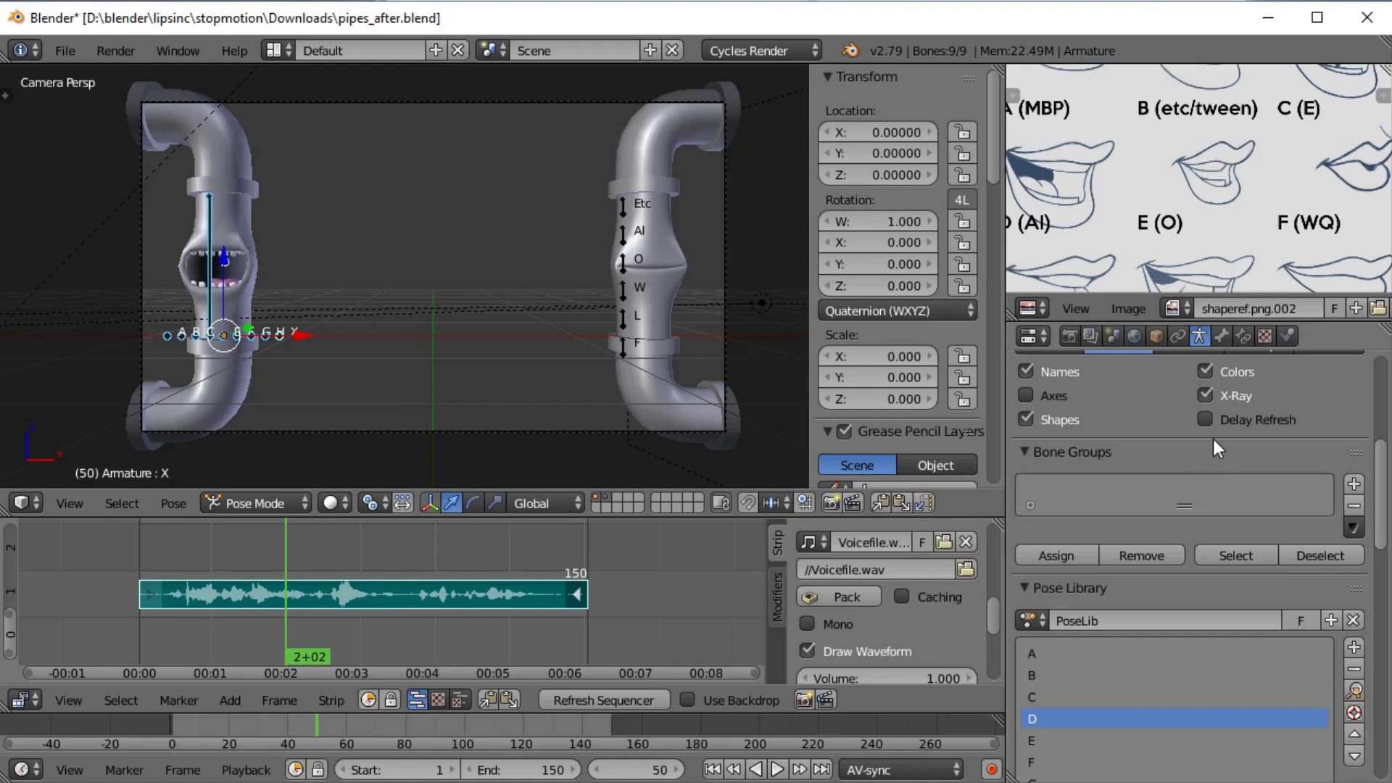
# - Set the Rhubarb Lipsync sound file to Voicefile.wav from the Downloads folder
pyautogui.scroll(-10, 1159, 412)
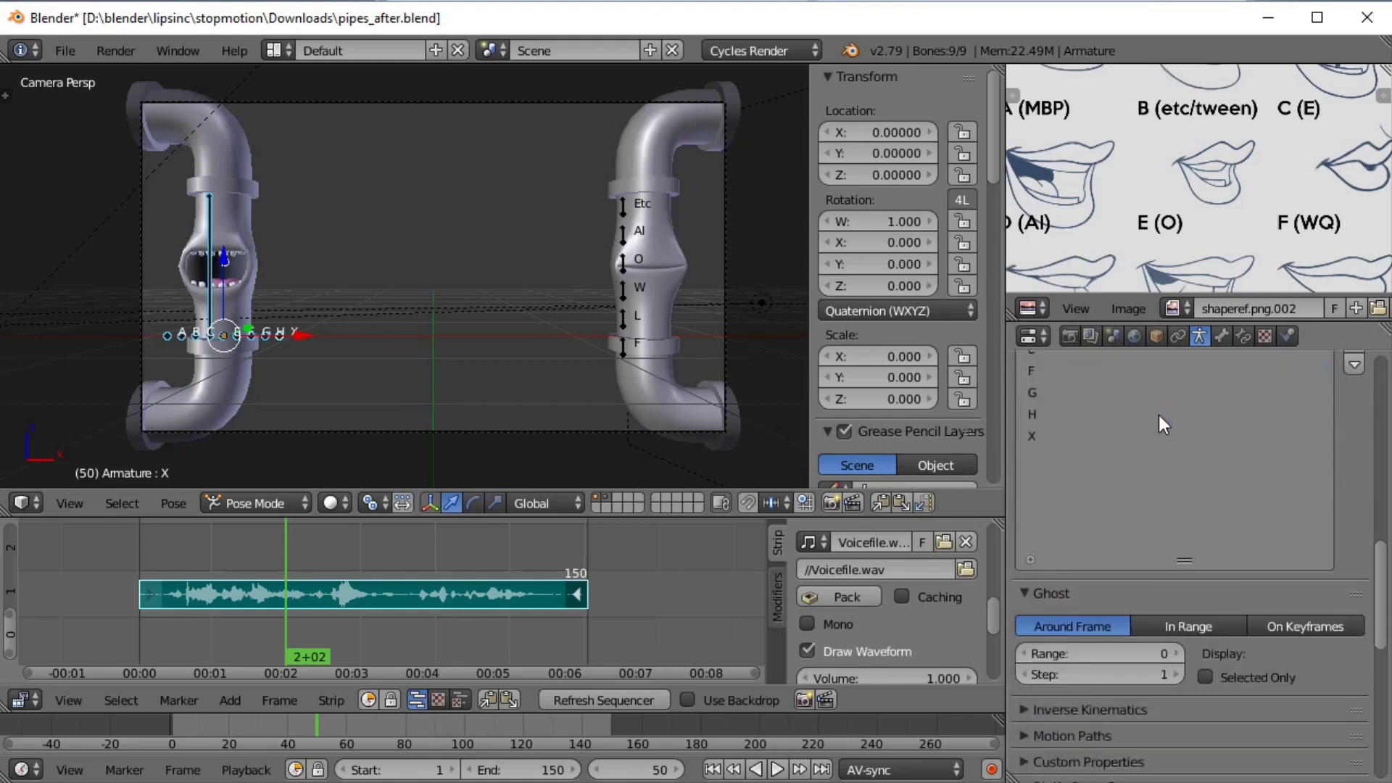
pyautogui.scroll(-10, 1159, 416)
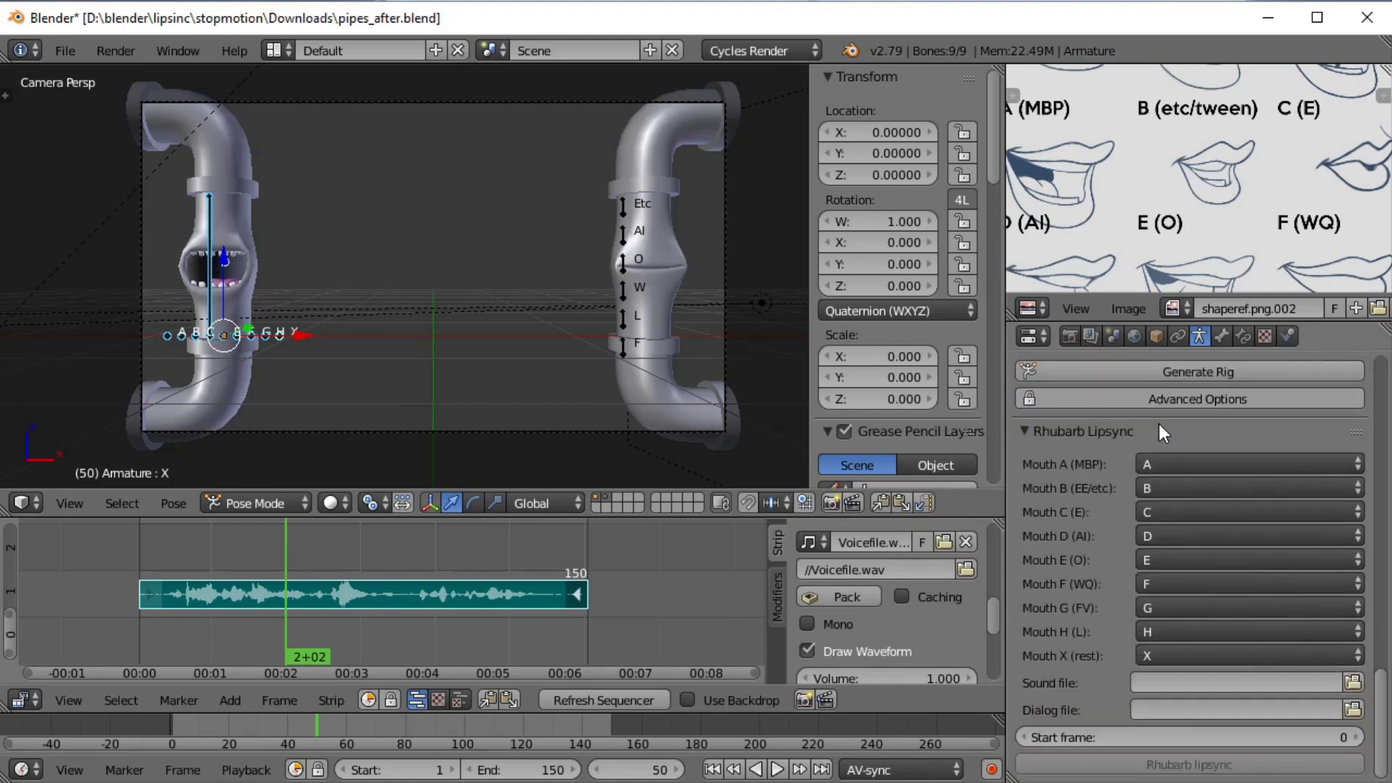
pyautogui.click(1353, 683)
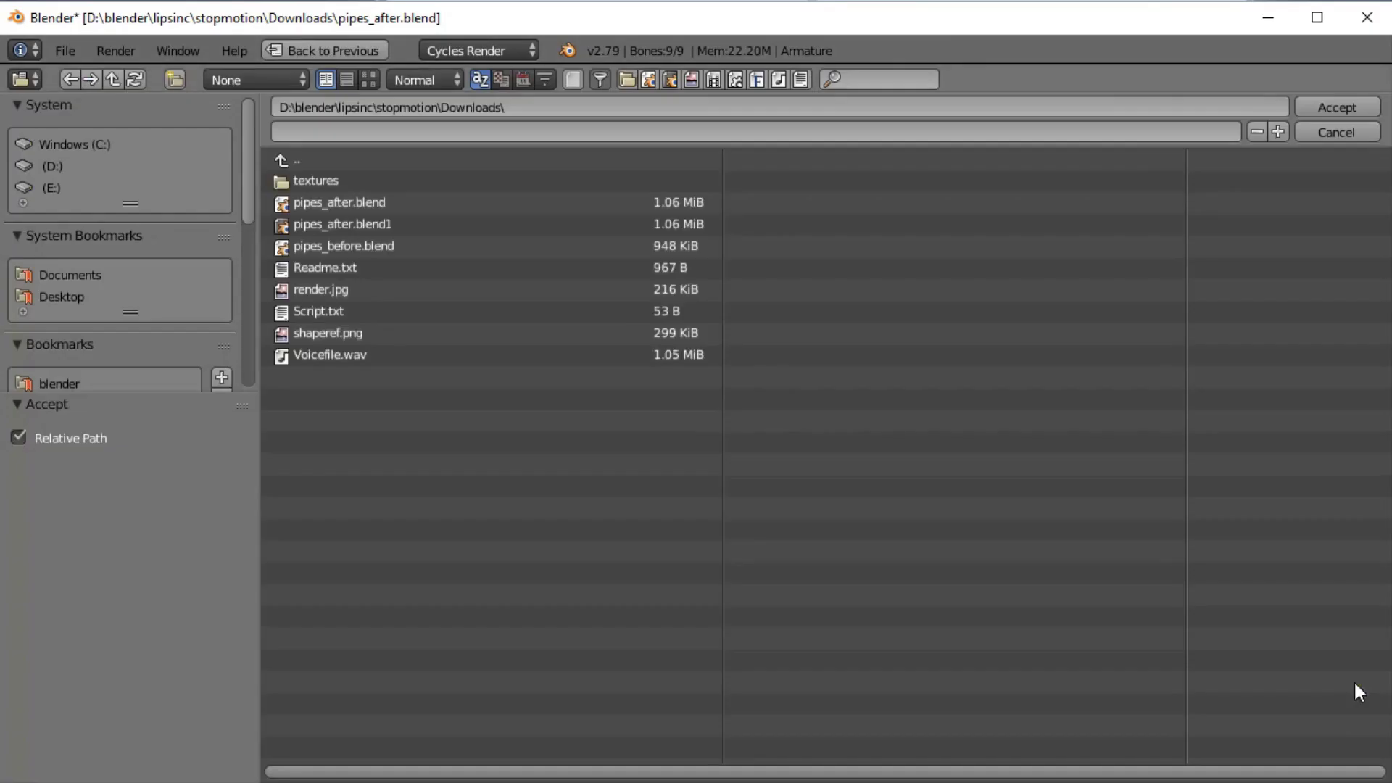
pyautogui.click(495, 355)
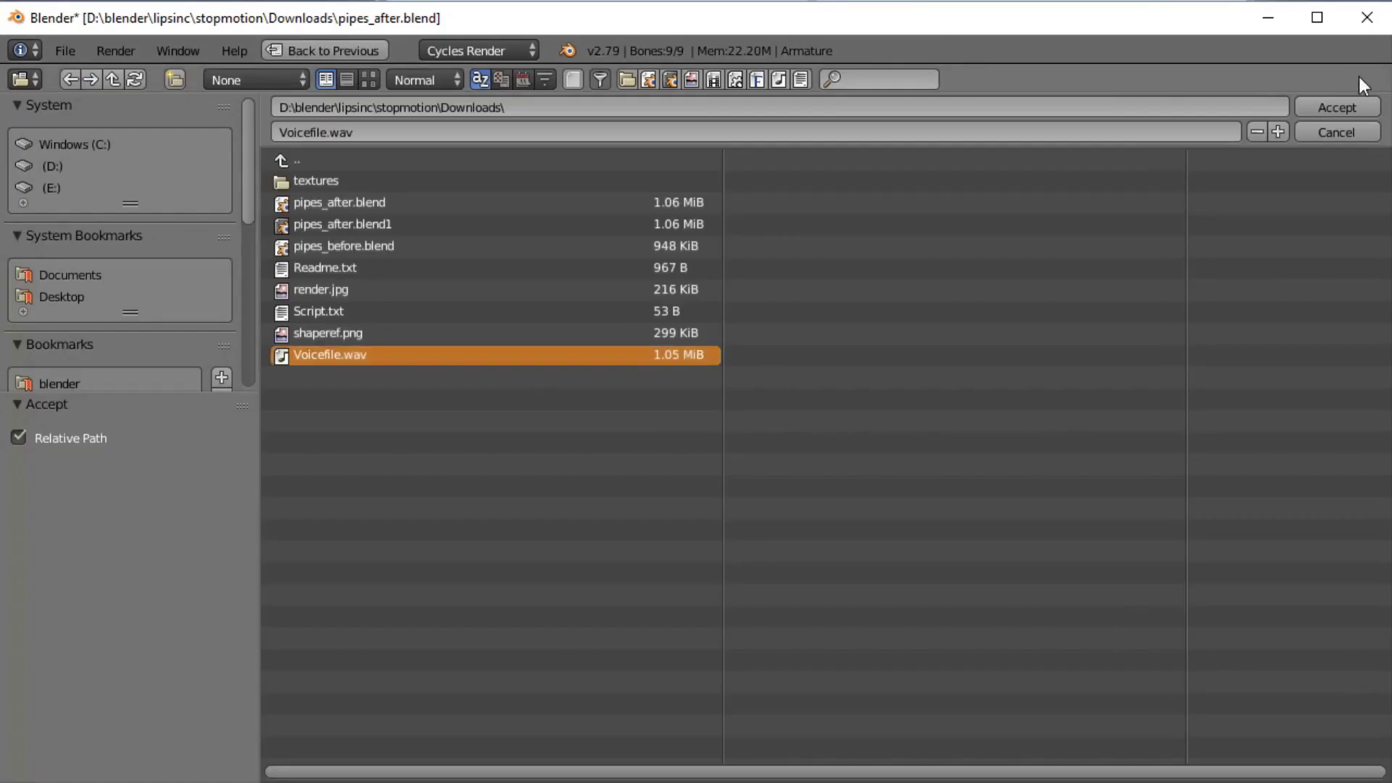
pyautogui.click(1355, 108)
# - Set the Rhubarb Lipsync dialog file to Script.txt, and check the script's text in Notepad before closing it
pyautogui.scroll(-5, 1263, 632)
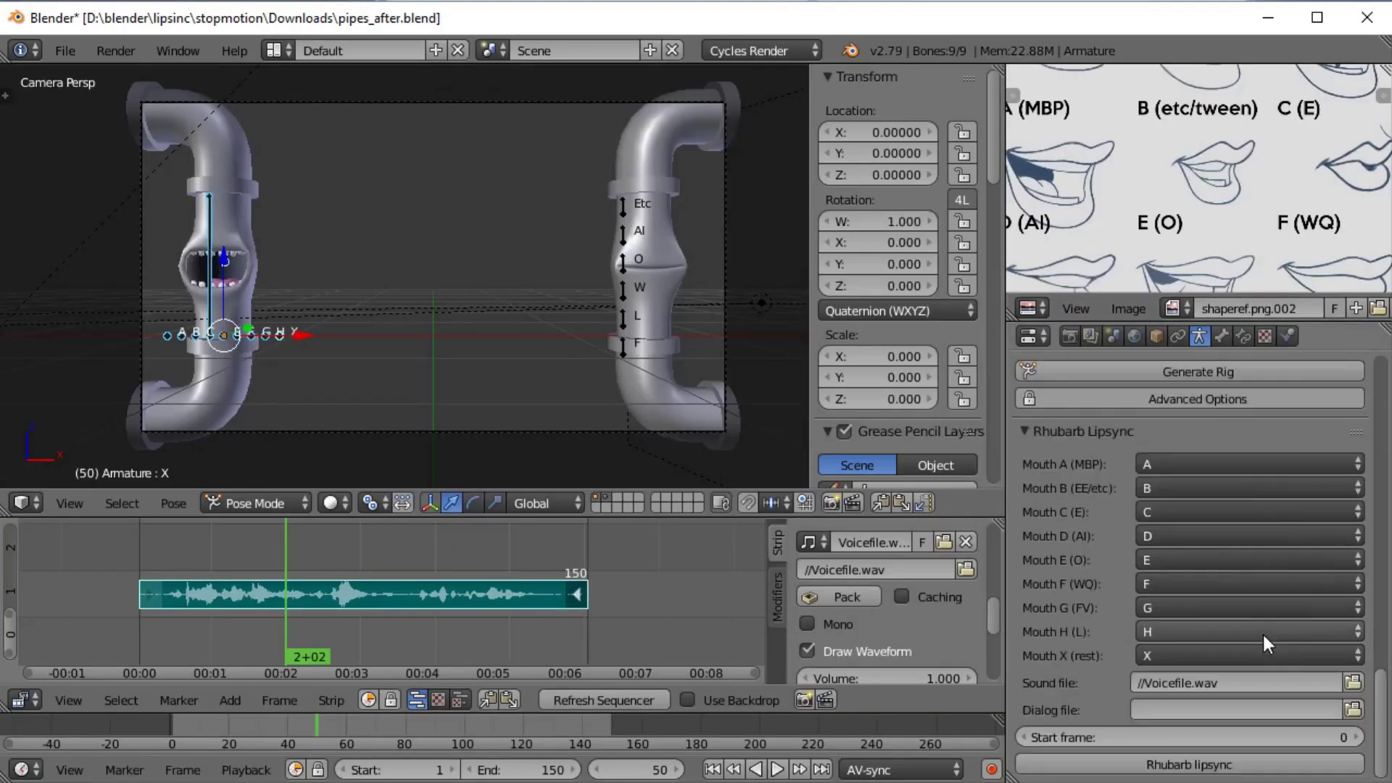
pyautogui.click(1352, 707)
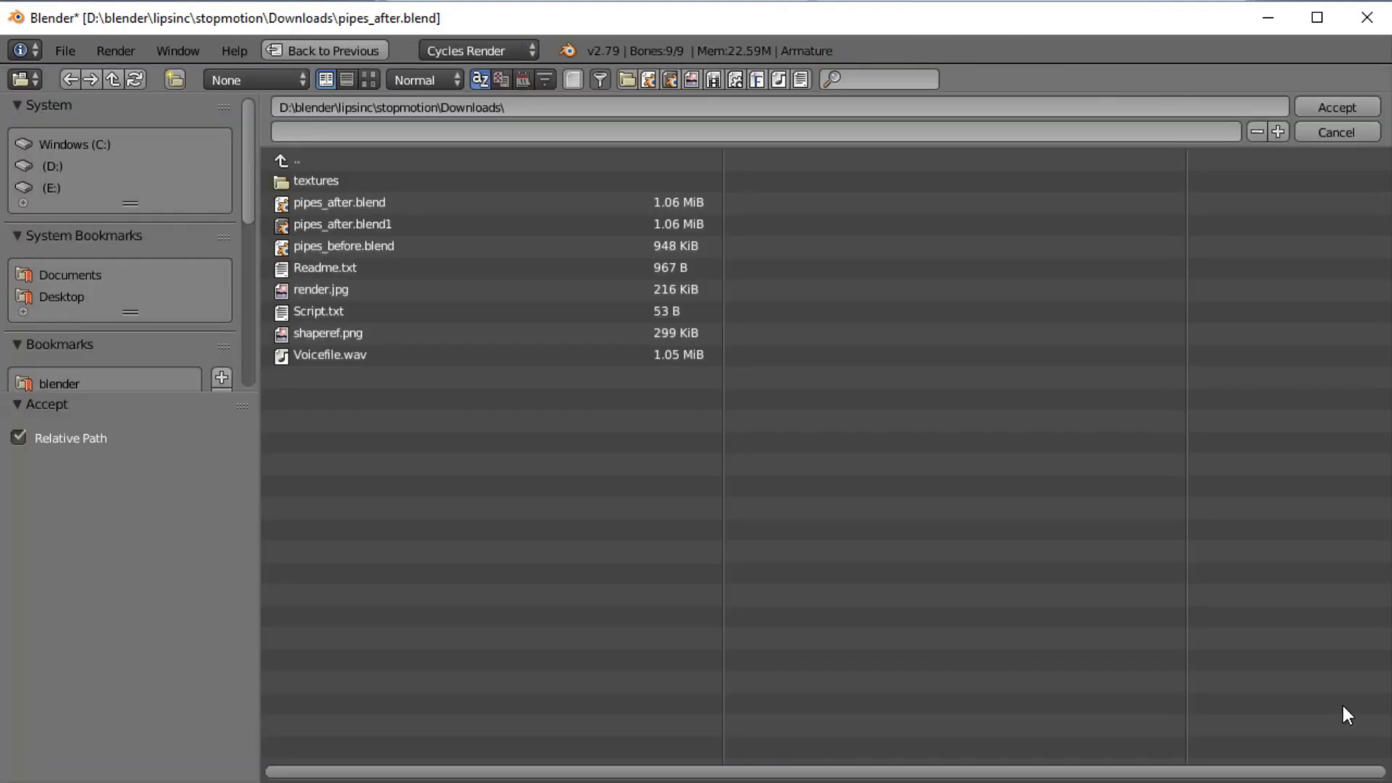
pyautogui.click(344, 311)
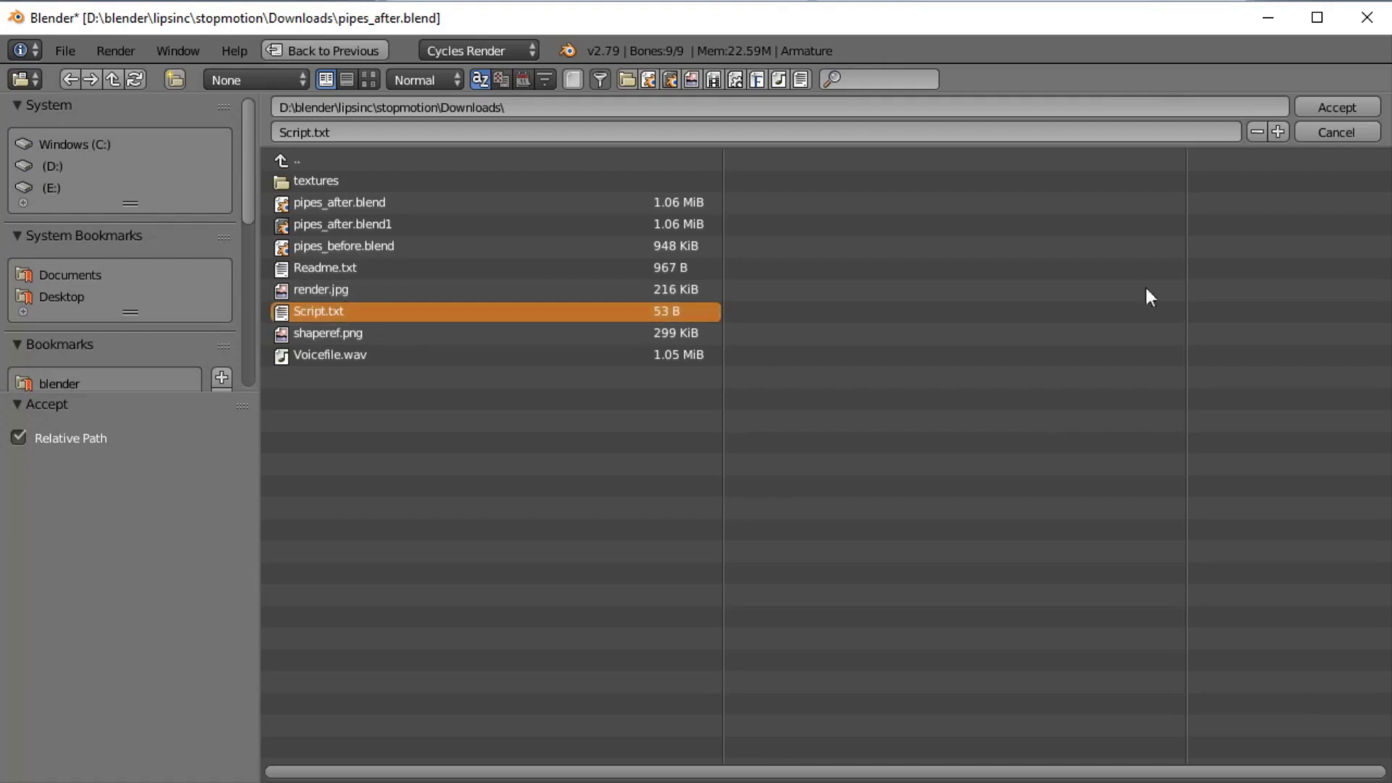
pyautogui.click(1350, 107)
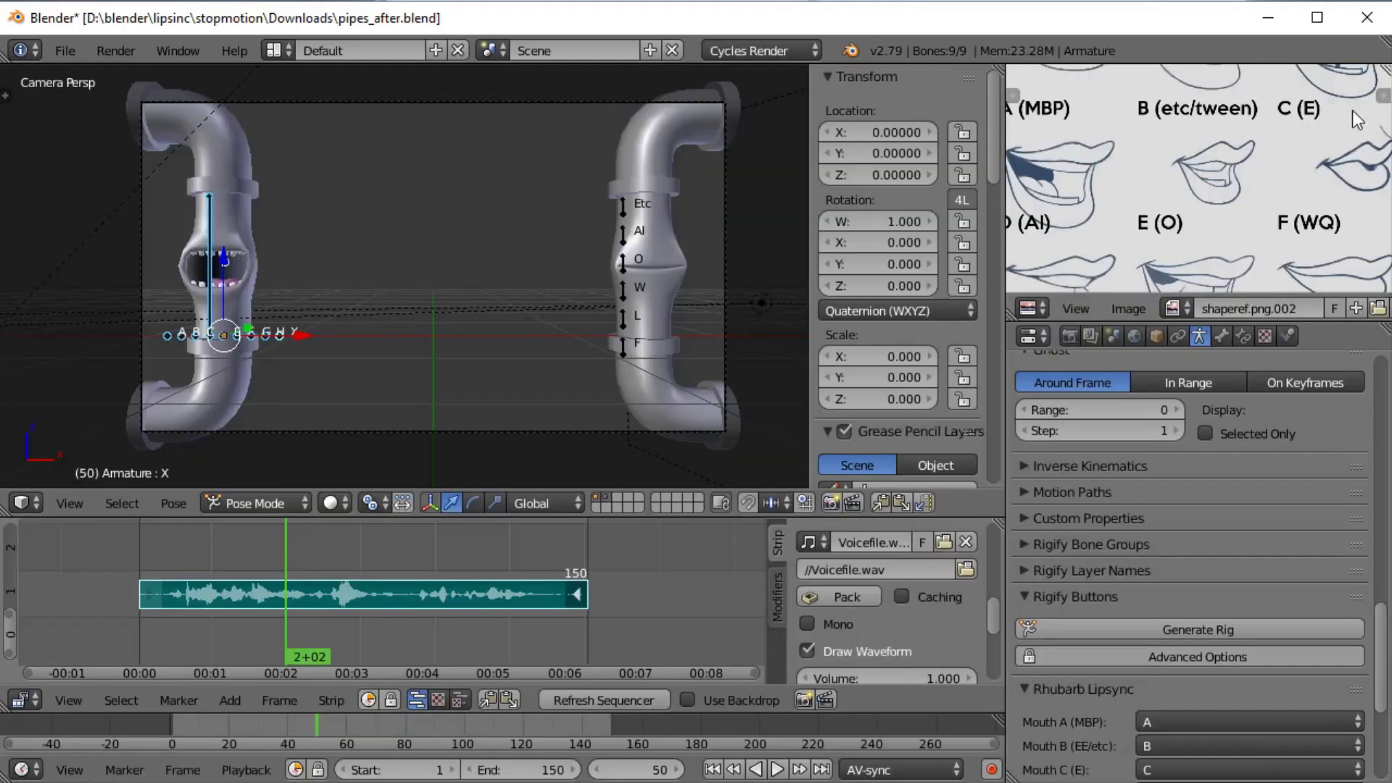
pyautogui.scroll(-5, 1326, 420)
pyautogui.hotkey('alt', 'Tab')
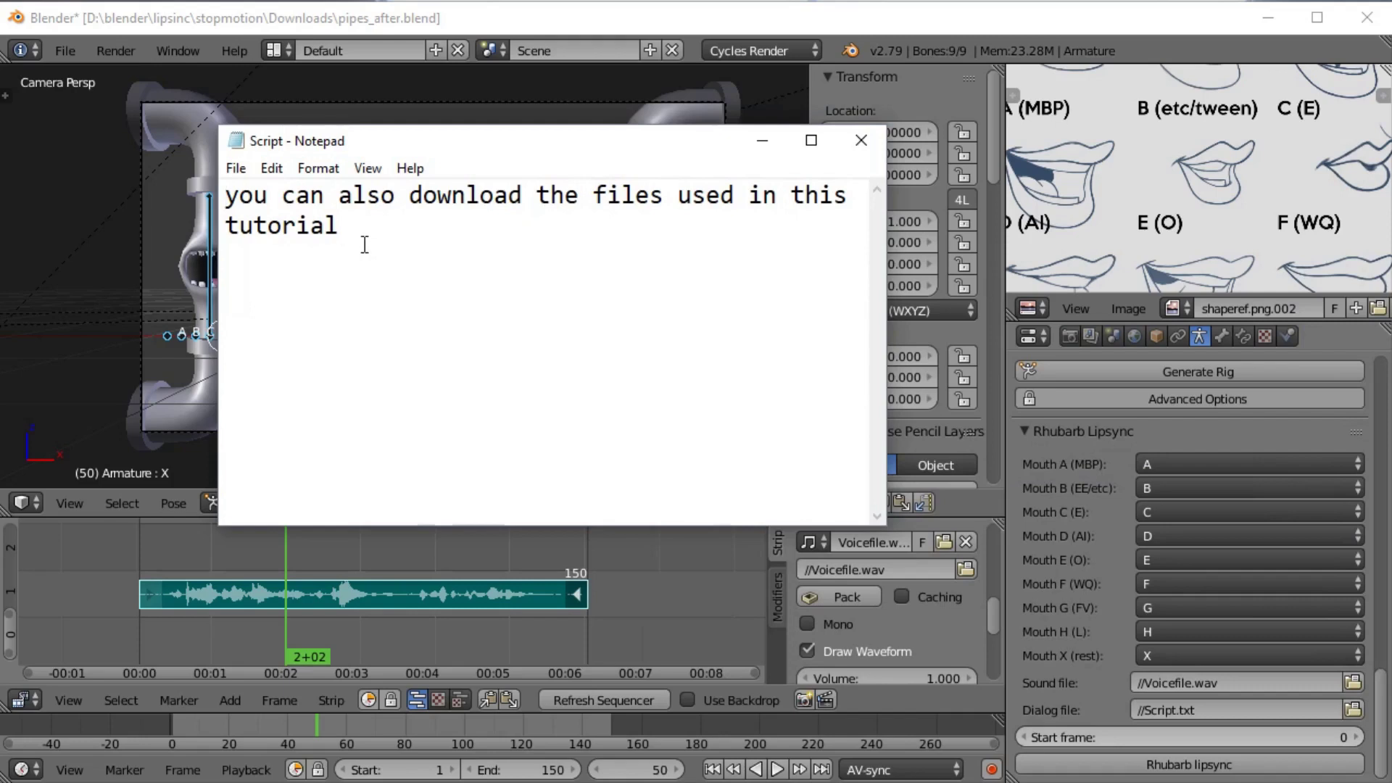
pyautogui.click(860, 142)
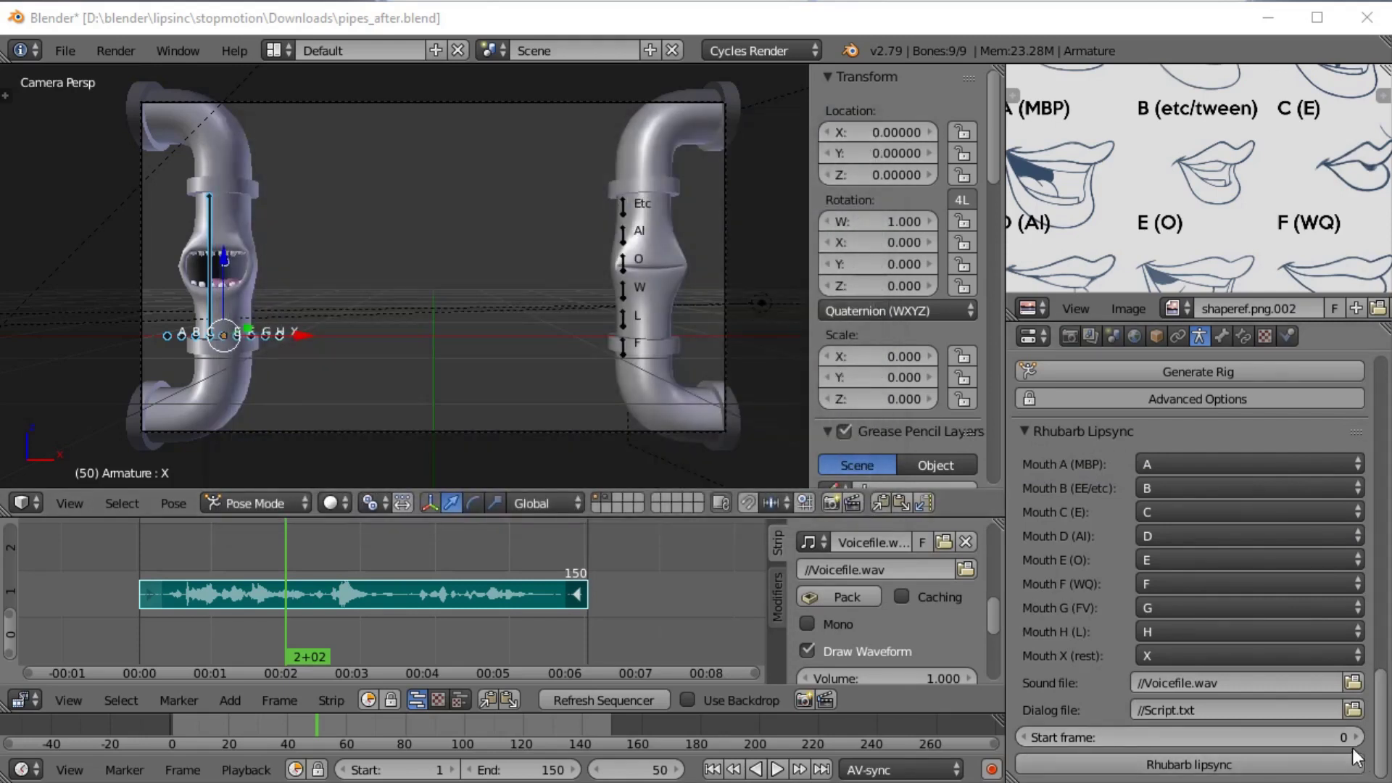
# - Set the Rhubarb Lipsync start frame to 1 to match the sound strip, and run Rhubarb lipsync on the armature
pyautogui.click(145, 596)
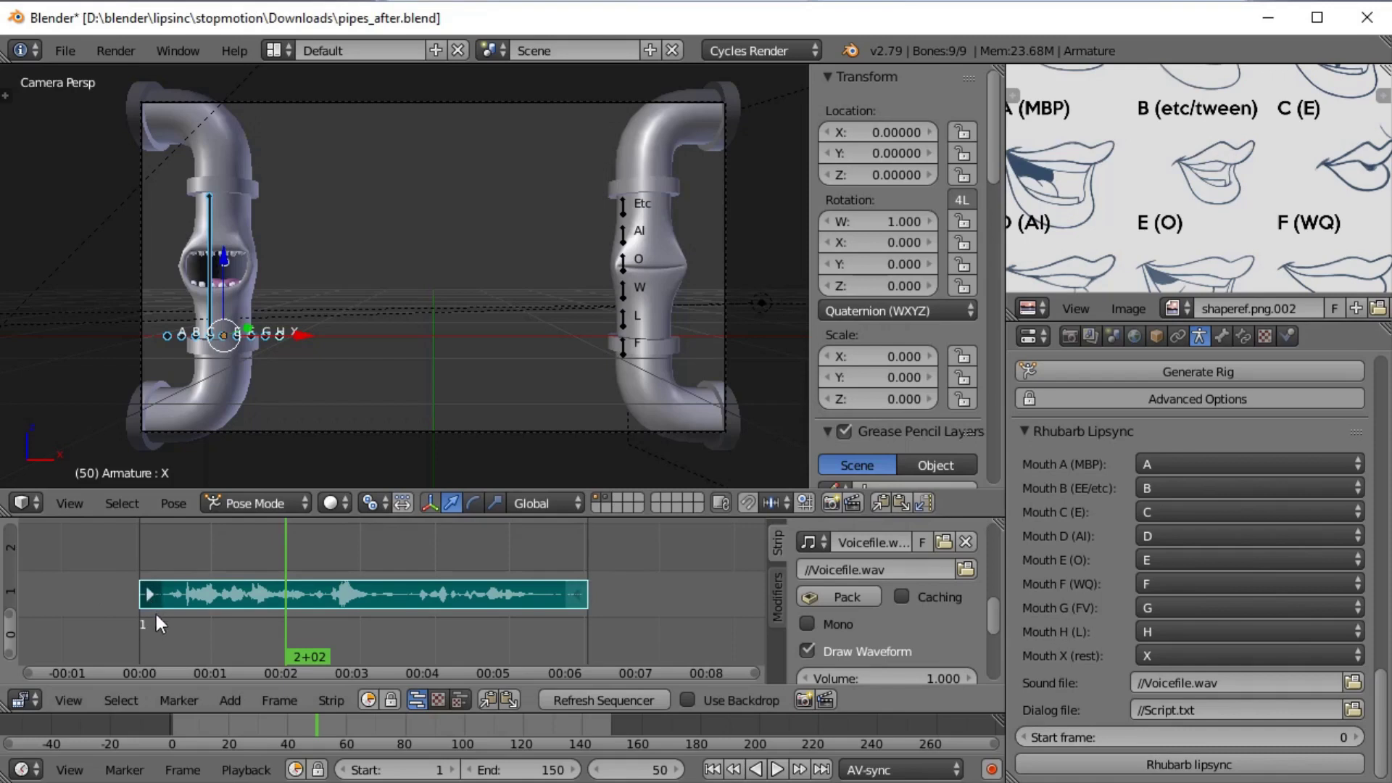
pyautogui.click(1357, 738)
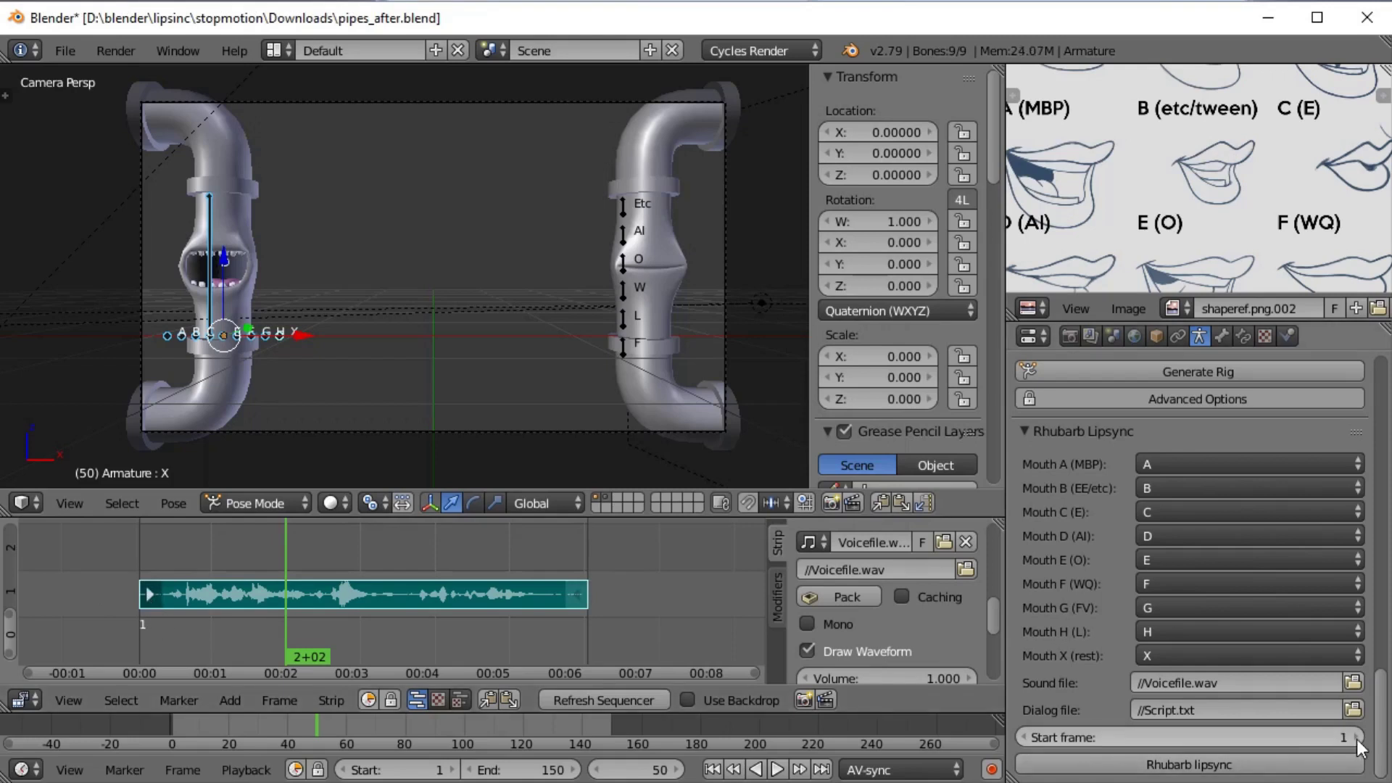
pyautogui.click(1238, 759)
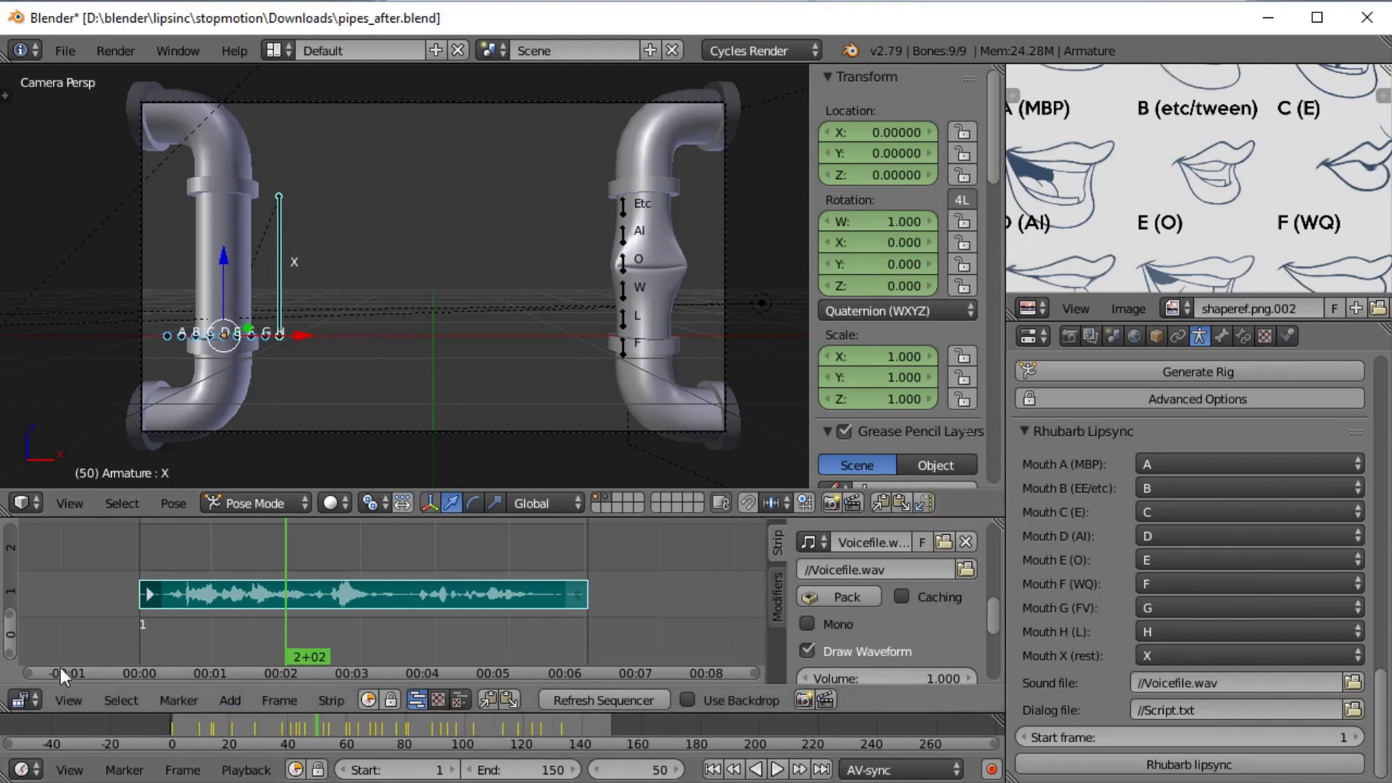
# - Scrub the generated animation to frame 24 and change the sequencer area into a Graph Editor for the armature's curves
pyautogui.moveTo(188, 722); pyautogui.dragTo(242, 738)
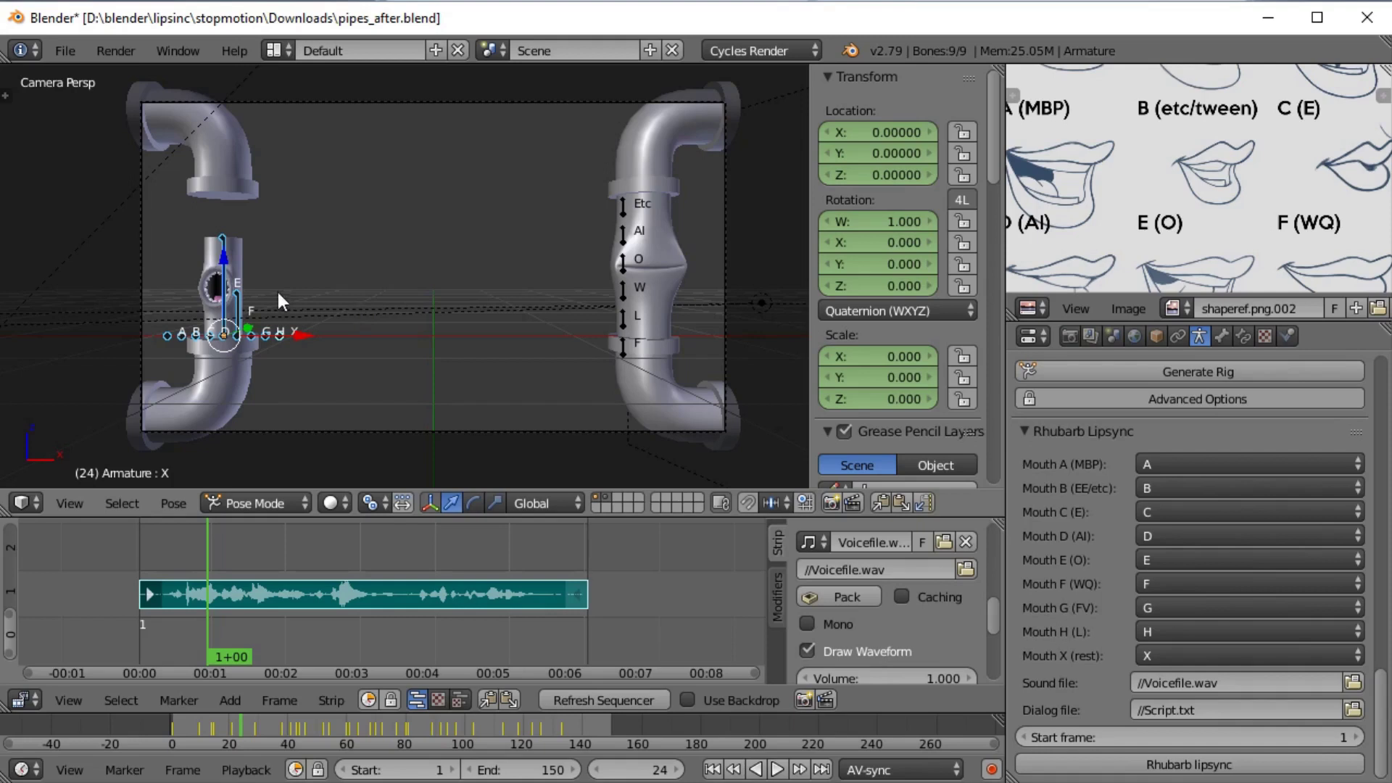
pyautogui.click(28, 698)
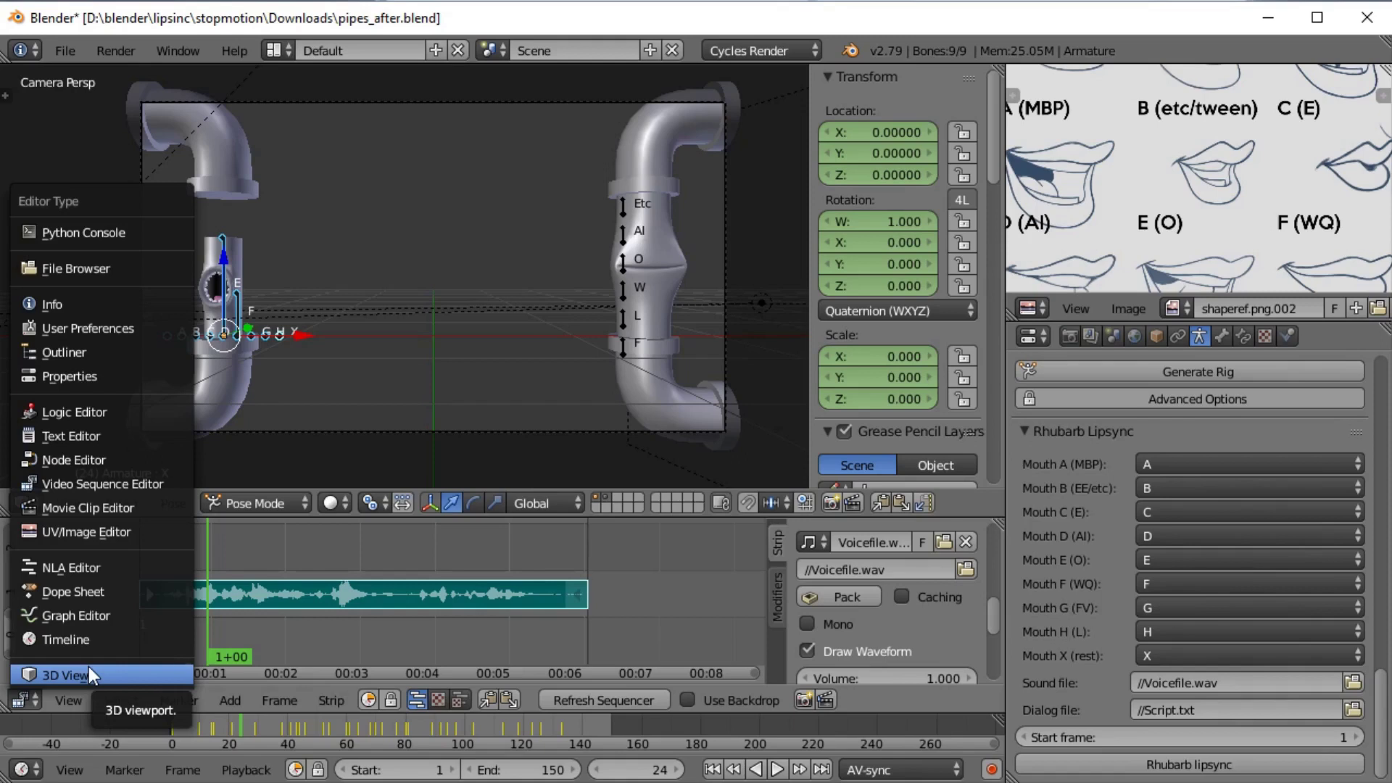
pyautogui.click(21, 699)
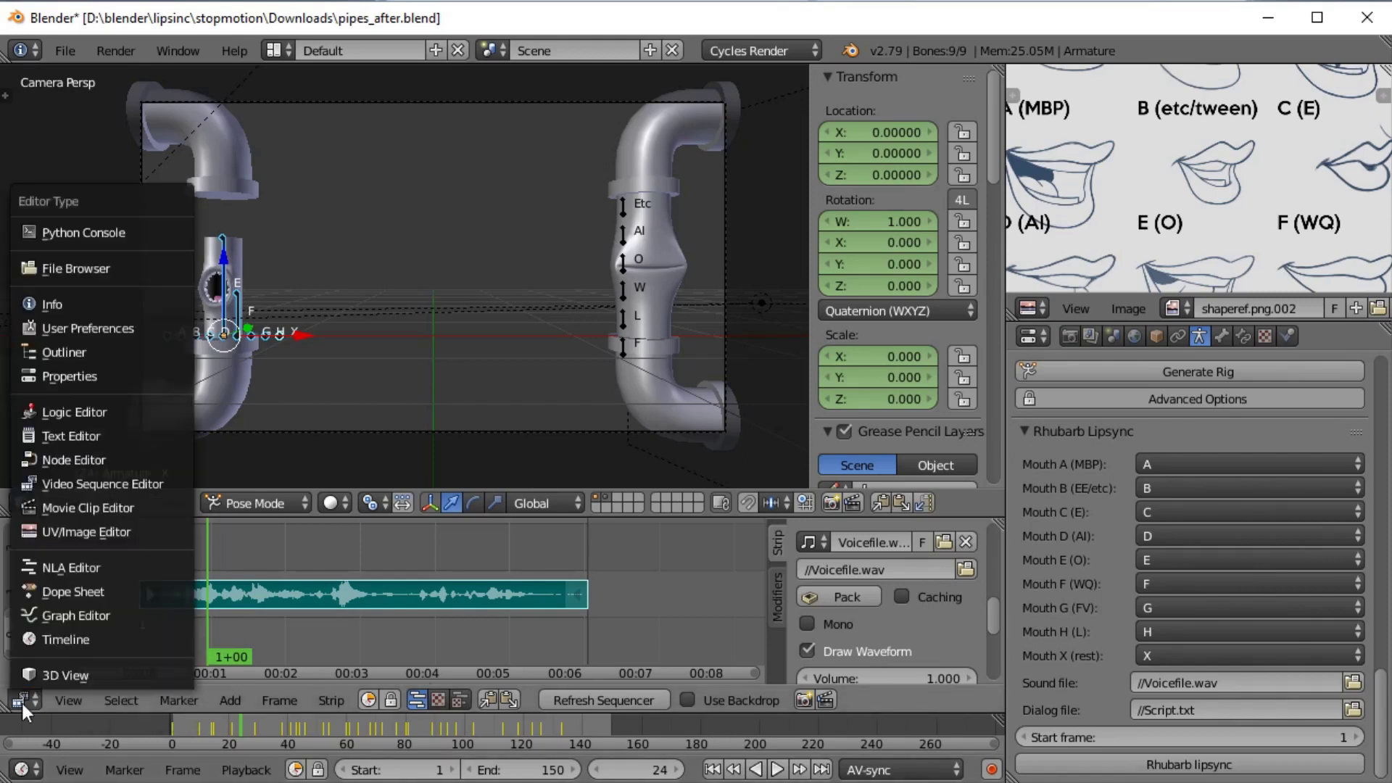
pyautogui.click(132, 618)
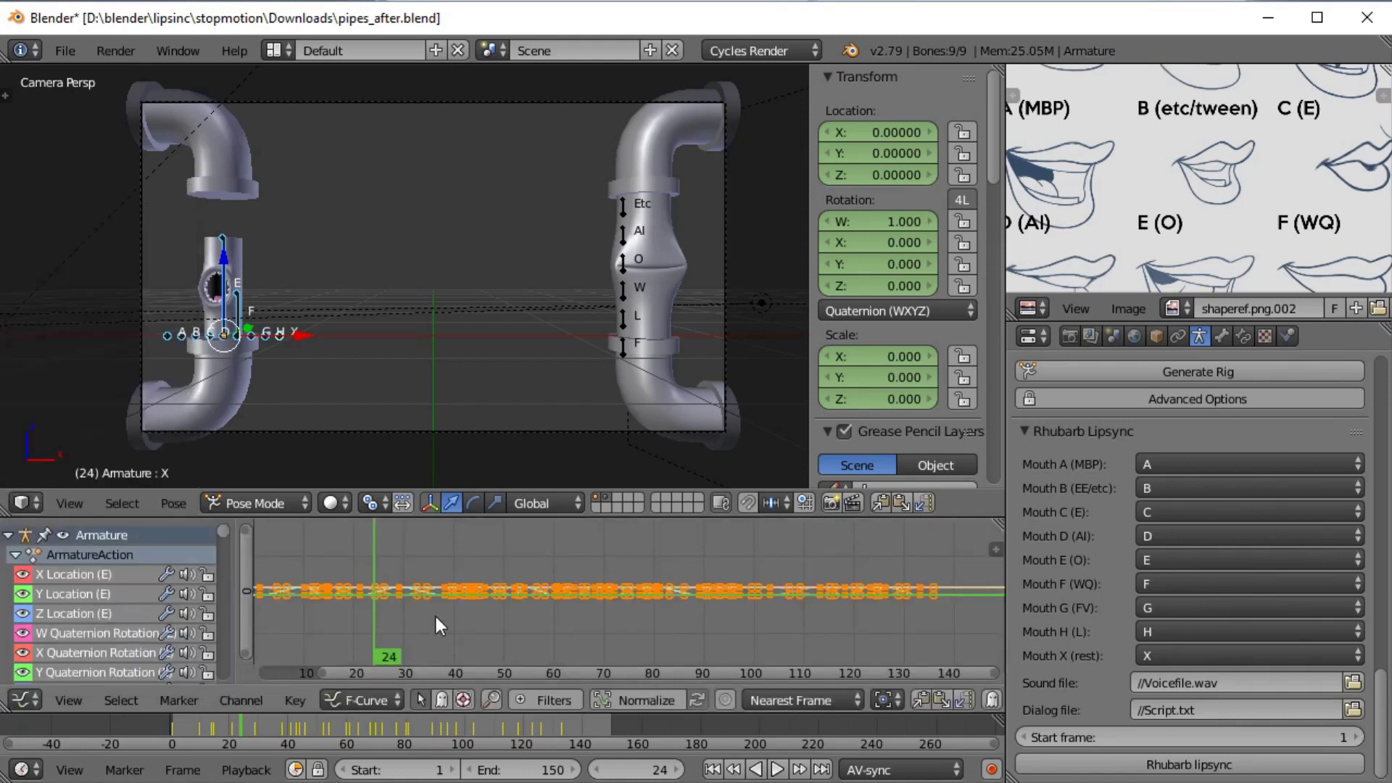
pyautogui.press('Home')
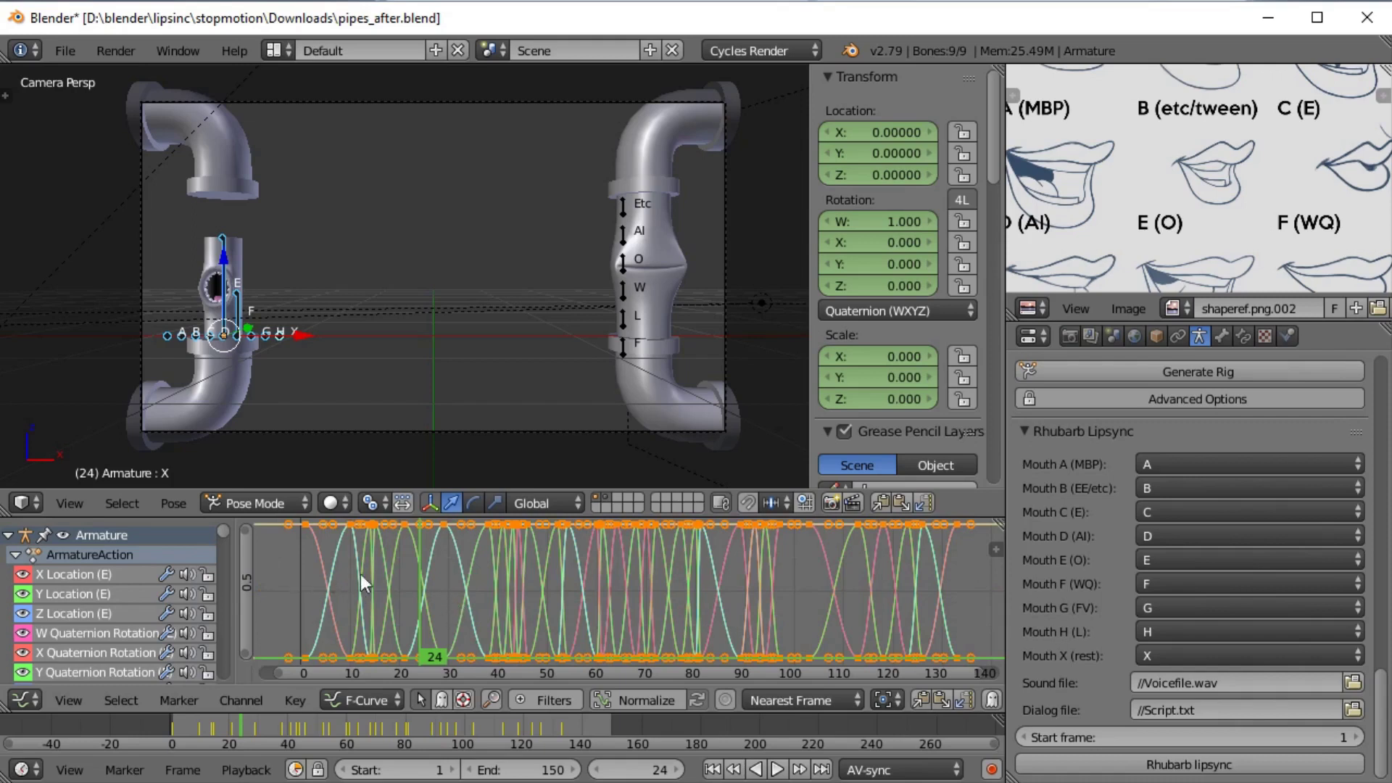
# - Set the interpolation mode of all the armature's keyframes to Constant and play back the animation
pyautogui.click(293, 699)
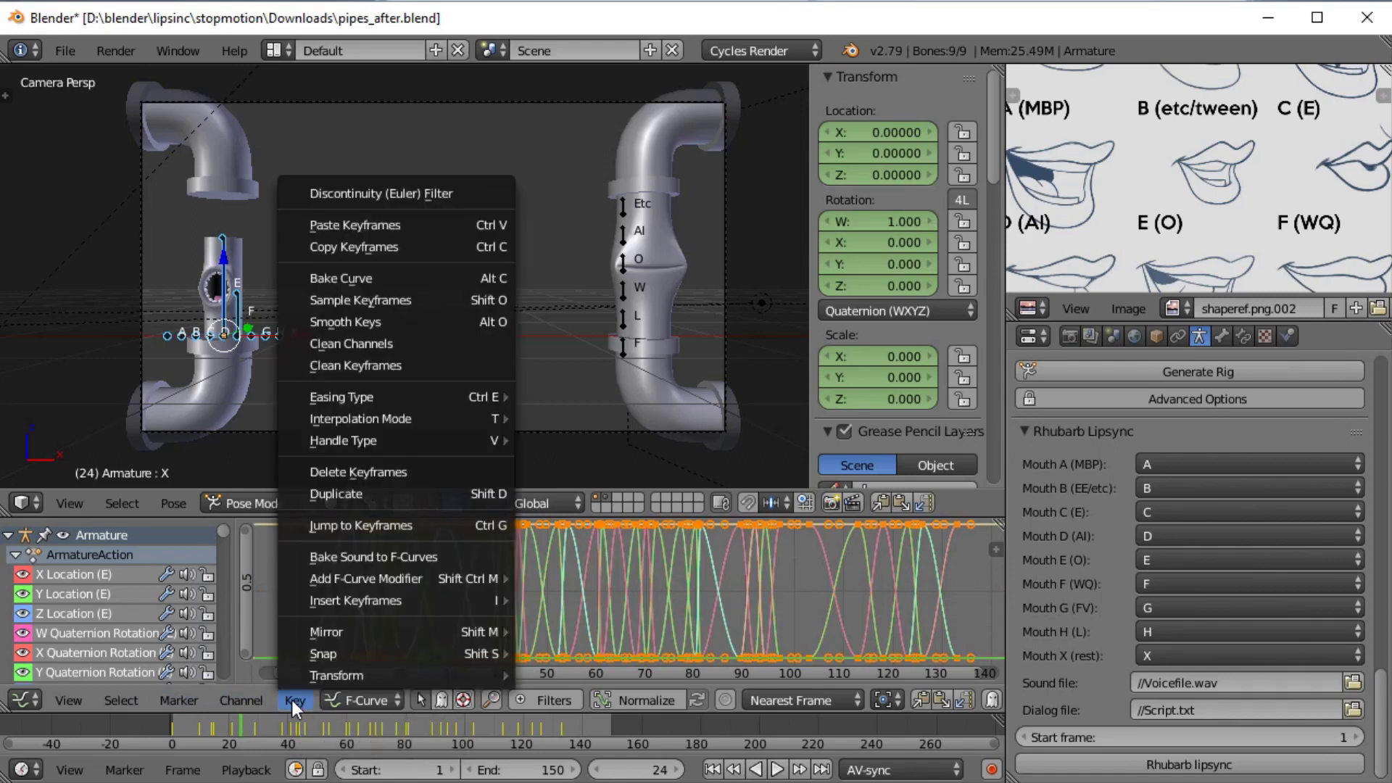
pyautogui.moveTo(406, 402)
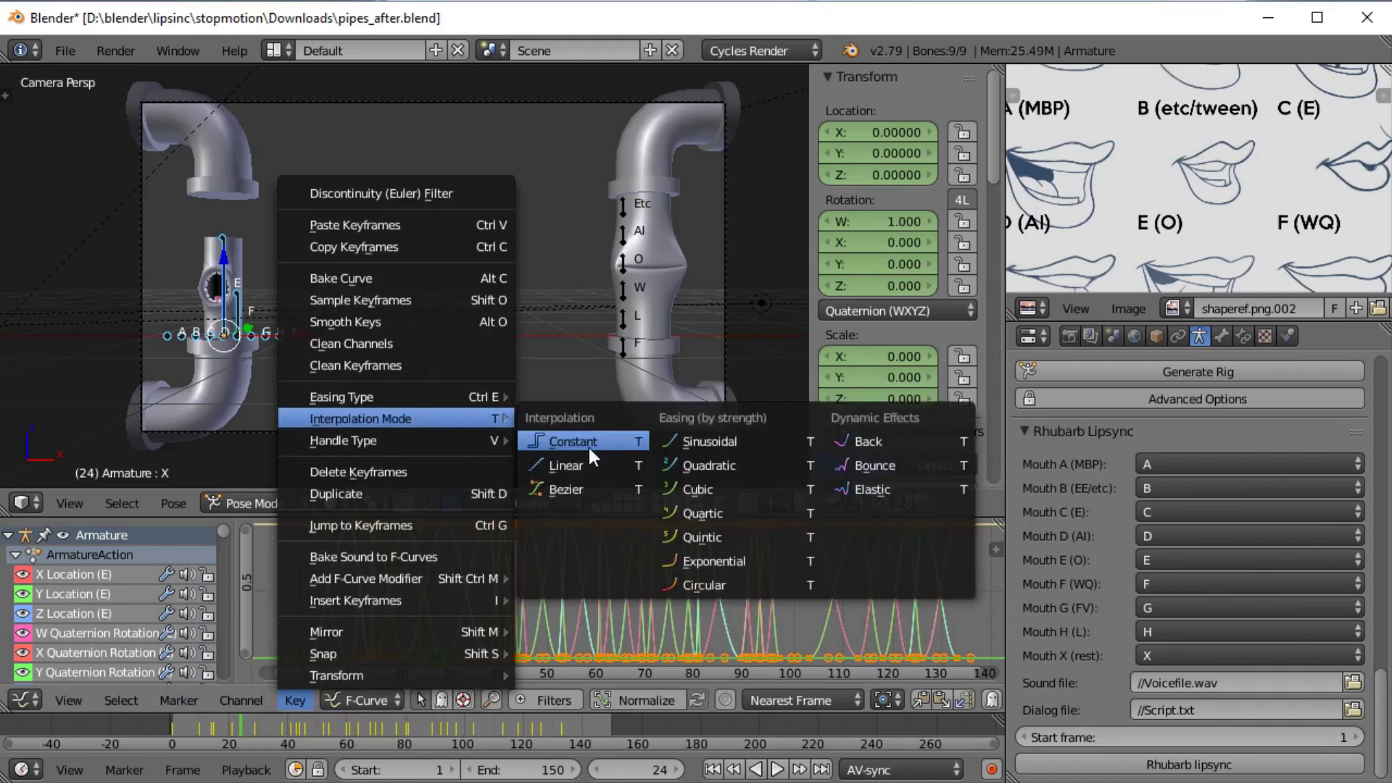
pyautogui.click(584, 444)
pyautogui.hotkey('alt', 'a')
pyautogui.click(341, 616)
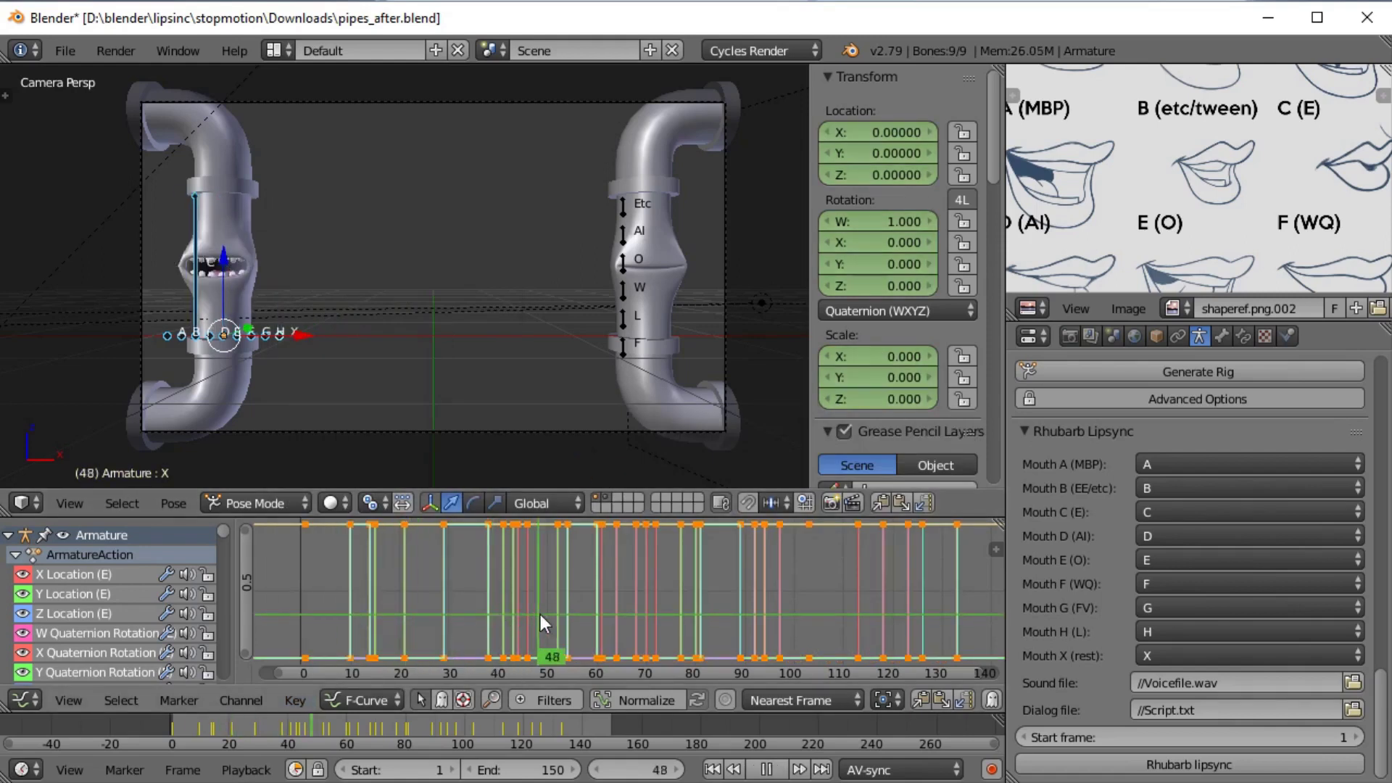